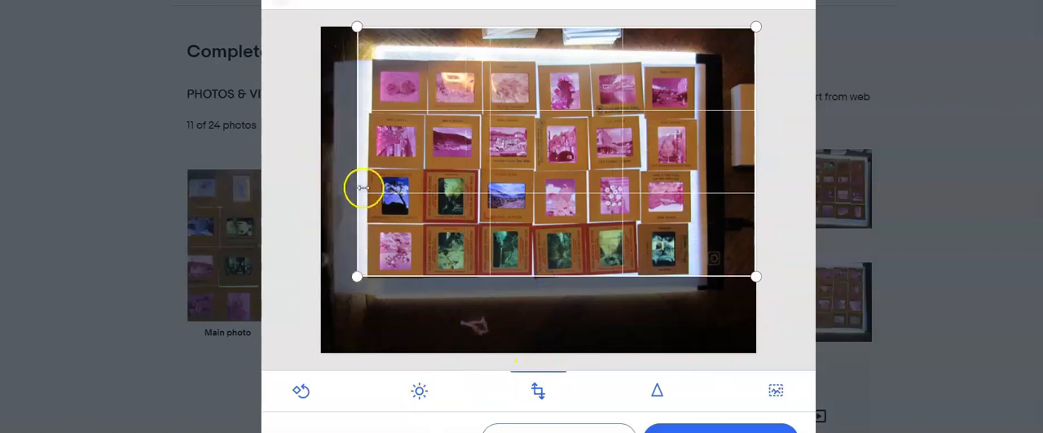
Trim the right and top edges of the open slide photo to the slide grid and apply the crop
left_click_drag(755, 166, 692, 165)
left_click_drag(520, 28, 530, 61)
left_click(680, 427)
Go to the following slide photo and crop the dark strip off its bottom edge
left_click(799, 186)
left_click(538, 392)
left_click_drag(547, 352, 559, 323)
Crop the photo containing the Berlin slides tightly around its slide grid on all four sides
left_click(798, 190)
left_click(798, 191)
left_click(538, 391)
left_click_drag(533, 351, 551, 316)
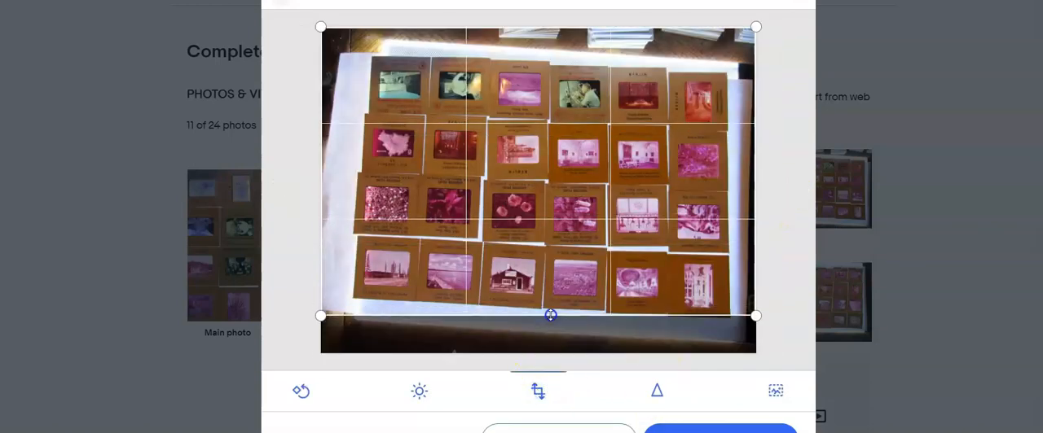
left_click_drag(320, 201, 357, 196)
left_click_drag(539, 28, 539, 62)
left_click_drag(755, 185, 727, 192)
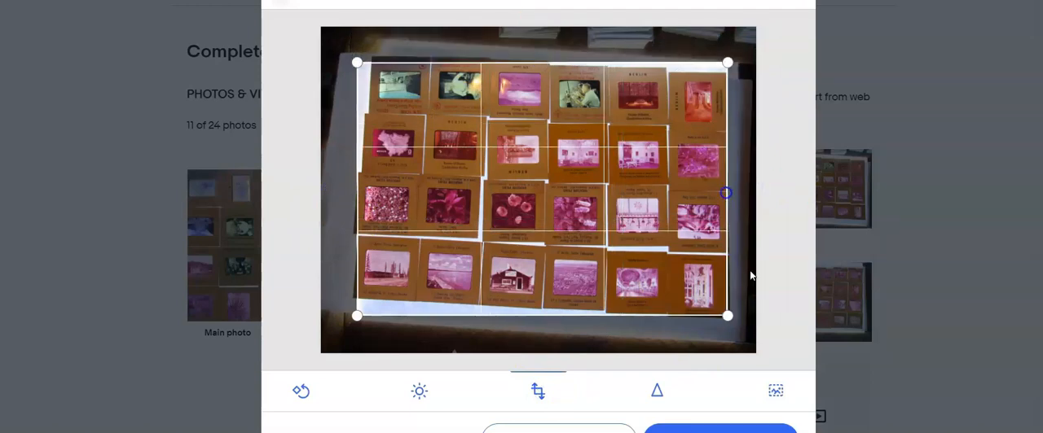
left_click(738, 429)
Crop all four sides of the photo with two blue slides ending its bottom row, leaving only the slide grid
left_click(800, 191)
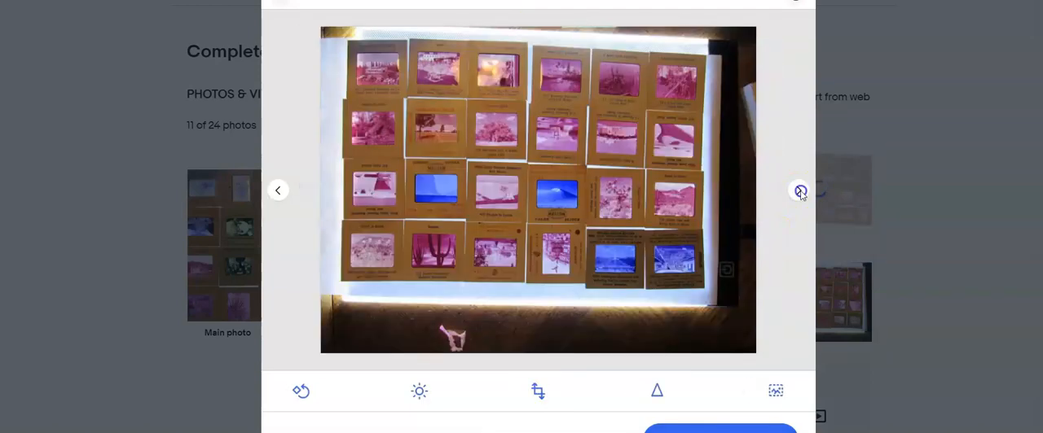
left_click(538, 392)
left_click_drag(540, 353, 552, 286)
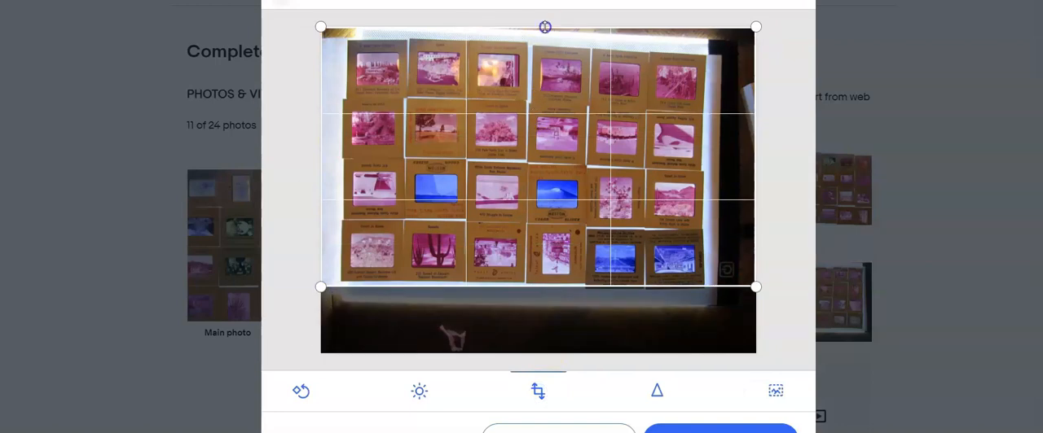
left_click_drag(545, 27, 545, 40)
left_click_drag(321, 163, 345, 163)
left_click_drag(756, 166, 704, 175)
left_click(720, 430)
Crop the bottom, left and right sides of the photo whose top slide row touches the upper edge
left_click(798, 190)
left_click(537, 390)
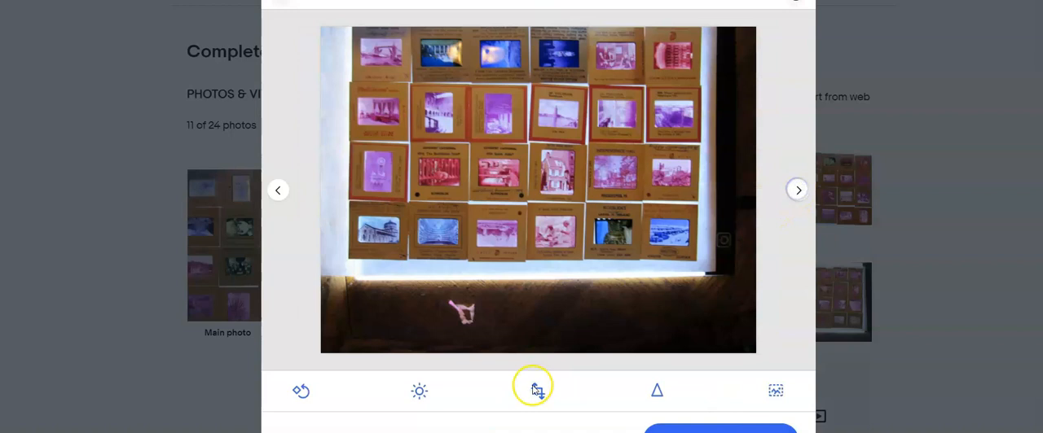
left_click_drag(552, 352, 540, 257)
left_click_drag(328, 140, 355, 143)
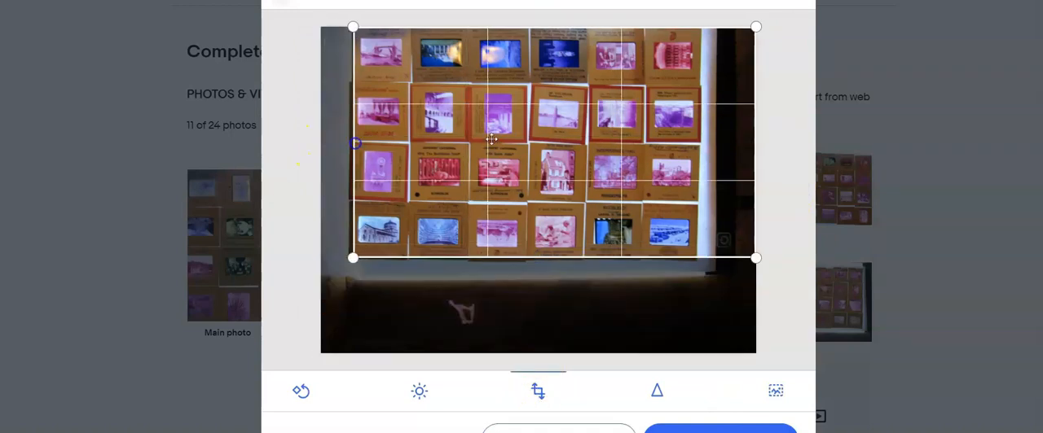
left_click_drag(755, 115, 703, 122)
Crop the first photo of the WALTON slides to its slide grid on all four sides and apply it
left_click(797, 191)
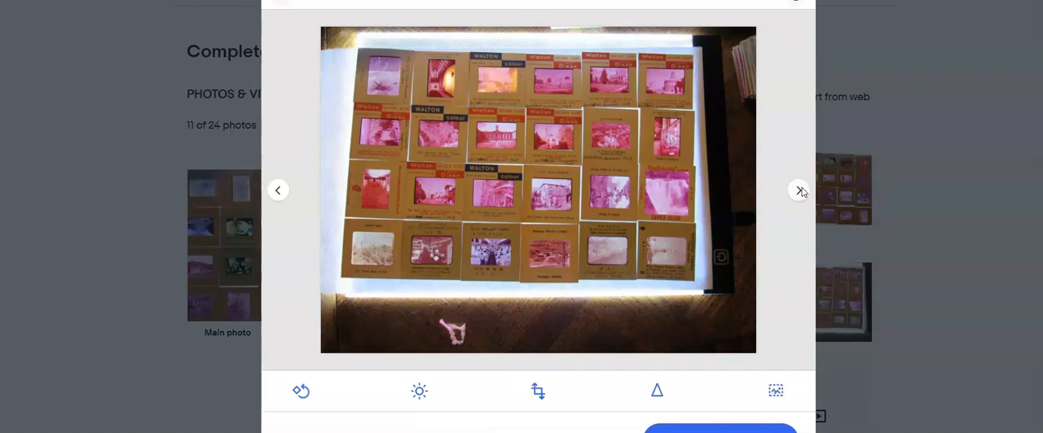
left_click(537, 393)
left_click_drag(575, 353, 572, 279)
left_click_drag(754, 138, 692, 144)
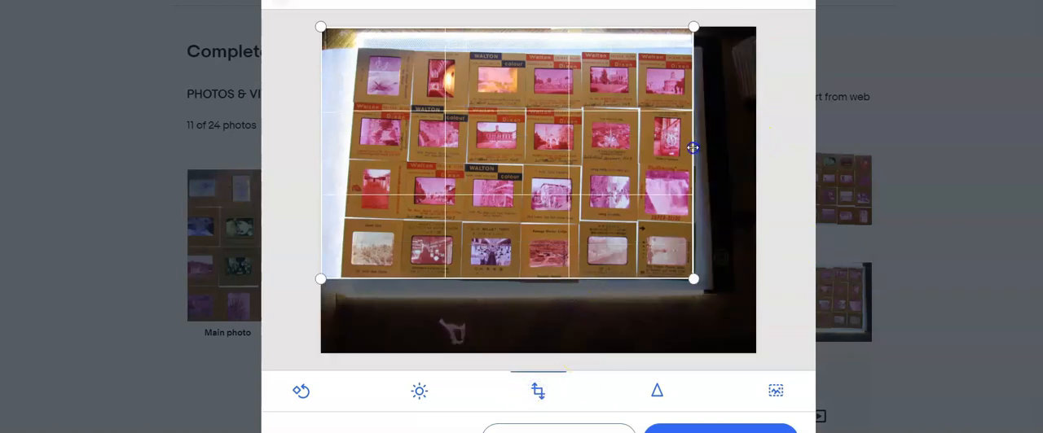
left_click_drag(318, 151, 349, 151)
left_click_drag(522, 28, 521, 54)
left_click(688, 430)
Crop the second, closer photo of the WALTON slides on all four sides to its slide grid
left_click(799, 189)
left_click(537, 392)
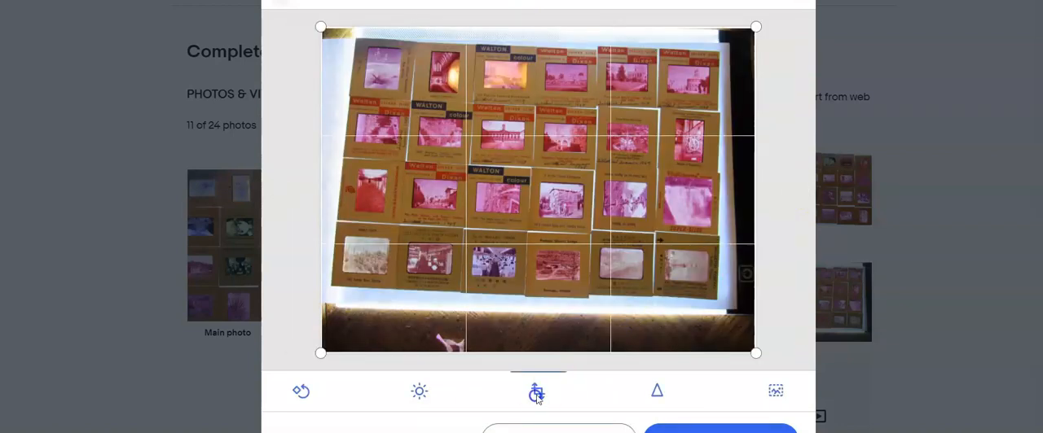
left_click_drag(554, 353, 559, 296)
left_click_drag(758, 151, 717, 163)
left_click_drag(314, 163, 337, 166)
left_click_drag(540, 26, 536, 45)
Crop the last slide-grid photo on all four sides so it shows only the slides
left_click(798, 190)
left_click(801, 191)
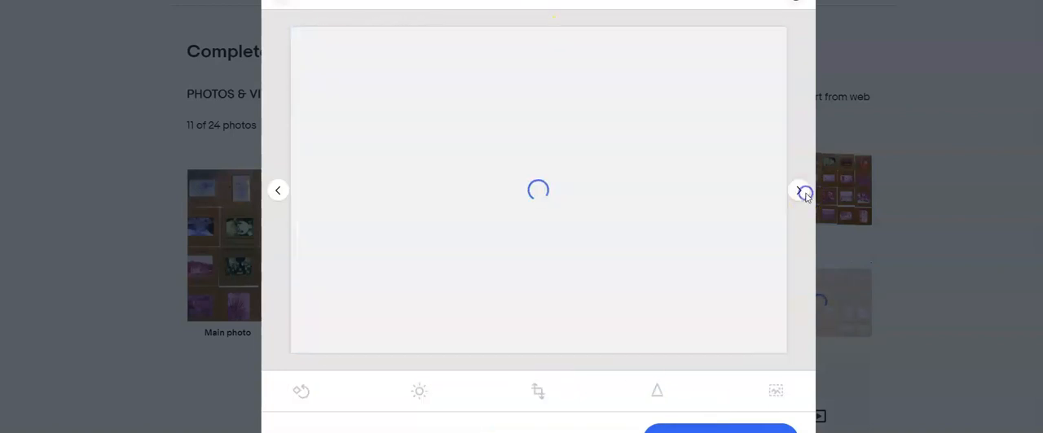
left_click(534, 390)
left_click_drag(543, 353, 549, 301)
left_click_drag(537, 27, 513, 81)
left_click_drag(321, 154, 345, 158)
left_click_drag(747, 196, 711, 190)
Leave the stacked-slides and pink note photos uncropped, finish photo editing, and make the photo of eight slide stacks the main photo
left_click(799, 190)
left_click(800, 192)
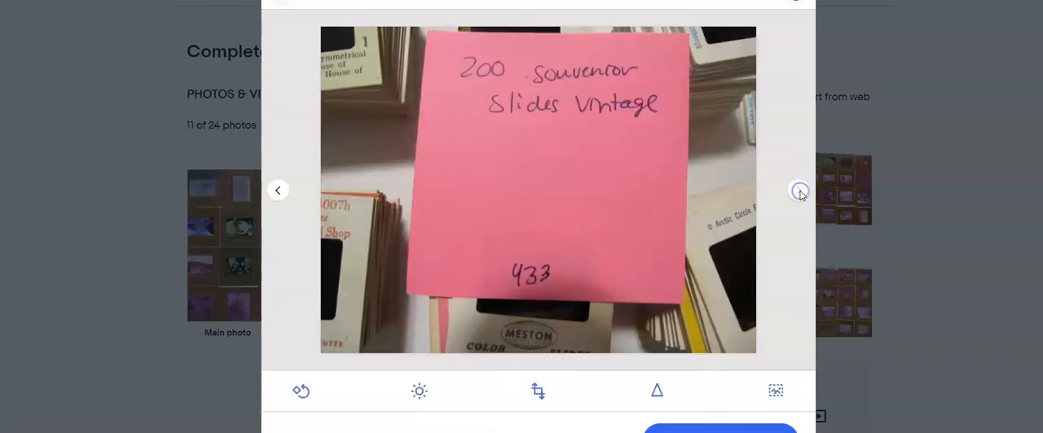
left_click(742, 430)
scroll(356, 214, "down", 1)
left_click_drag(478, 349, 287, 195)
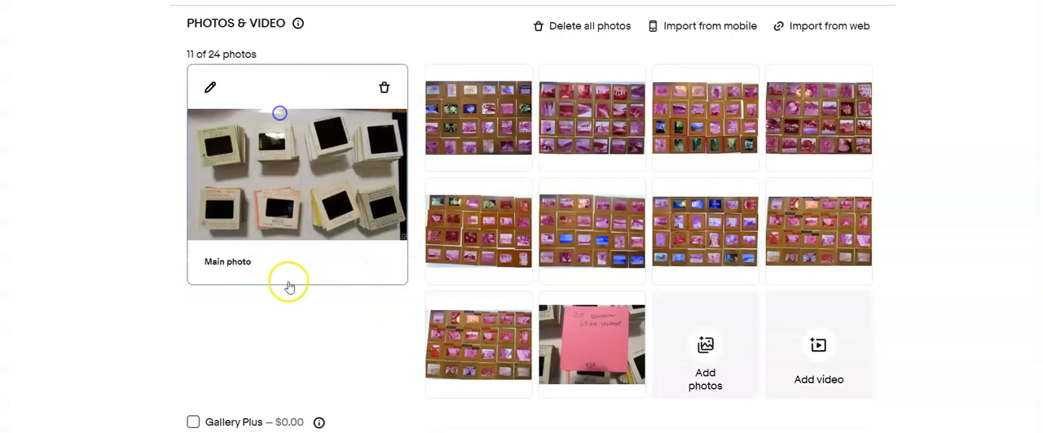
Title the listing "Lot of 200 Souvenior Film Slides Vintage *433" and set the custom label (SKU) to 433
scroll(314, 313, "down", 2)
scroll(315, 315, "down", 2)
left_click(315, 312)
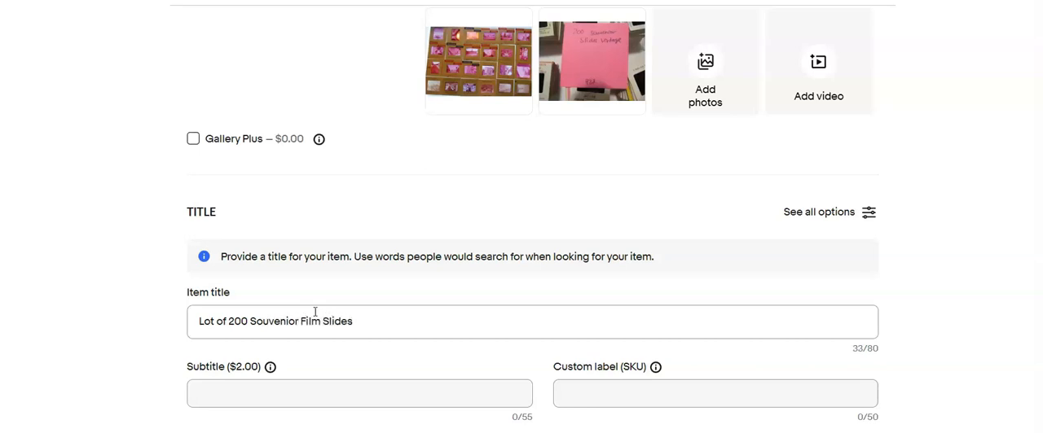
left_click(614, 396)
type("433")
left_click(525, 278)
type("*433")
Set the format to 35mm and image color to Color, and mark the item Used with the condition description "Some discoloration"
scroll(521, 285, "down", 8)
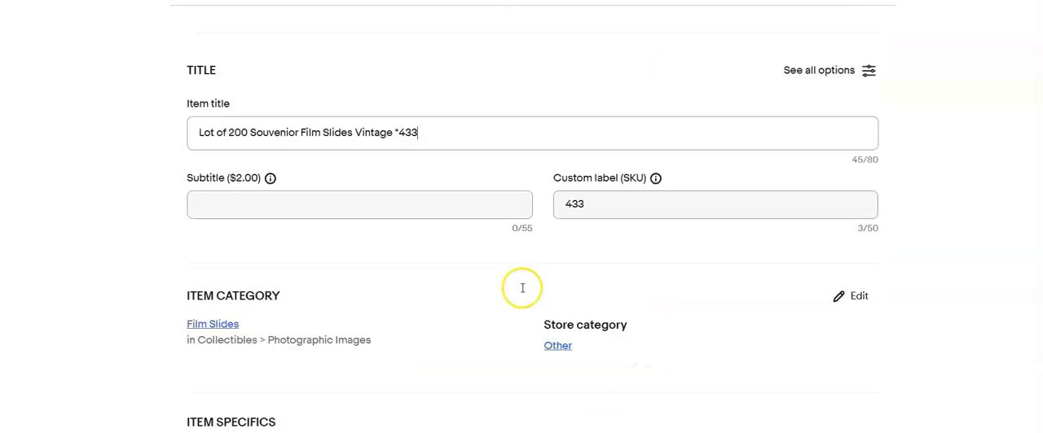
scroll(443, 346, "down", 5)
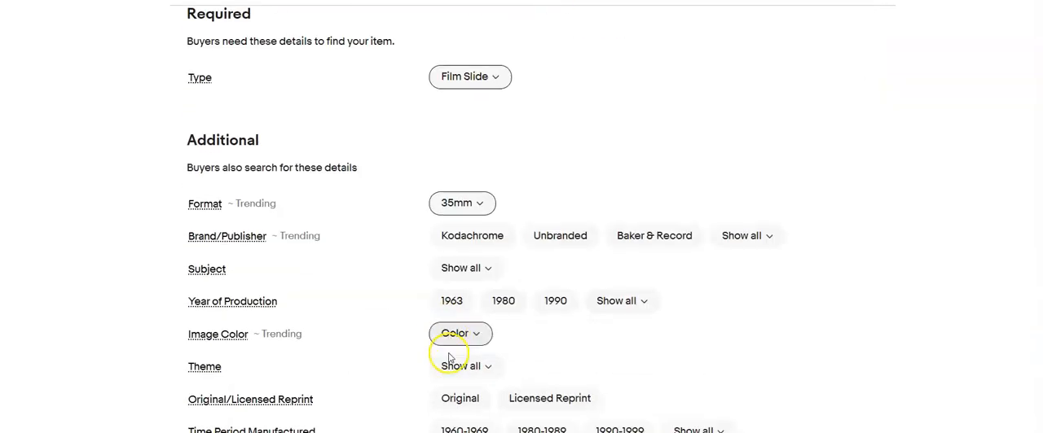
left_click(189, 322)
left_click(350, 138)
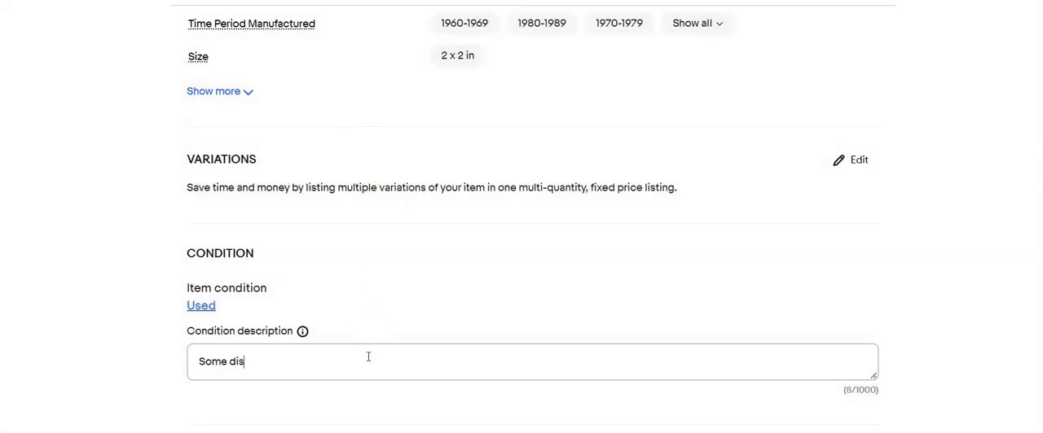
Copy the title wording without the item number into the description and add a note about some discoloration
scroll(368, 357, "up", 13)
left_click_drag(442, 256, 147, 291)
scroll(261, 320, "down", 11)
scroll(261, 320, "down", 5)
left_click(280, 242)
type("Lot of 200 Souvenior Film Slides Vintage *433")
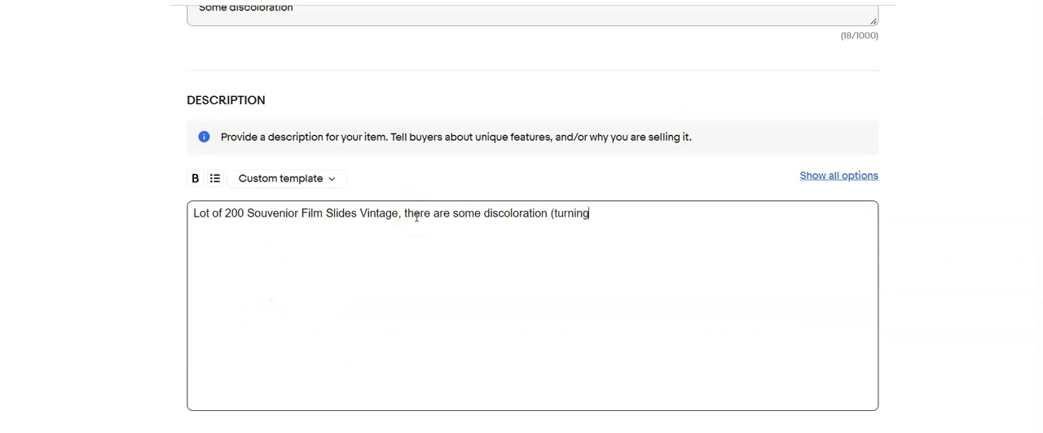
Set the Buy It Now price to $20.00
scroll(417, 217, "down", 4)
left_click(310, 308)
type("20.00")
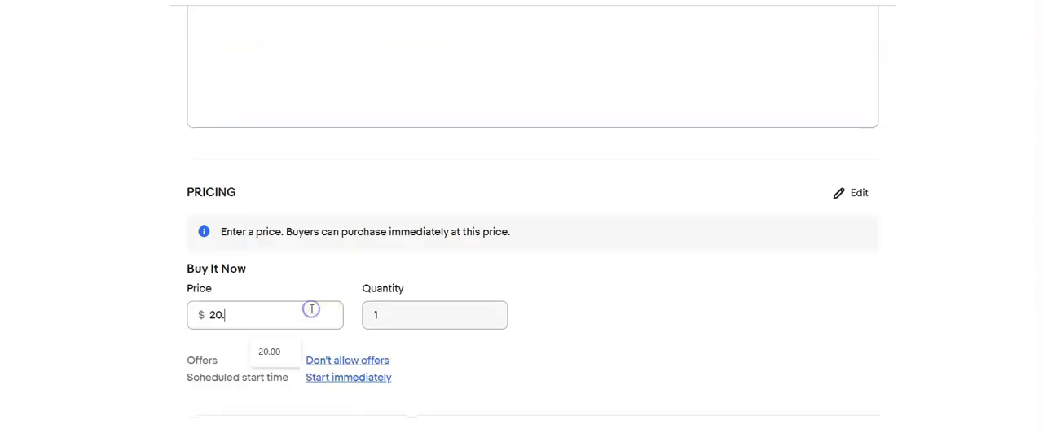
Choose the "Calculated:USPS Priority,2 business days#0" shipping policy and set the package weight to 1 lb
scroll(310, 308, "down", 3)
left_click(452, 298)
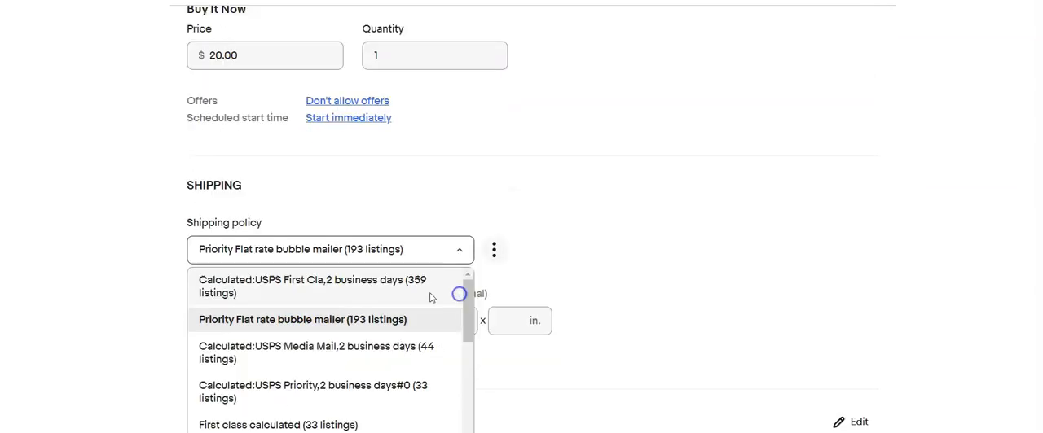
left_click(383, 388)
type("1")
Set the package dimensions to 10 x 8 x 6 in
left_click(360, 325)
type("10")
key("Tab")
type("8")
key("Tab")
type("6")
scroll(342, 391, "down", 4)
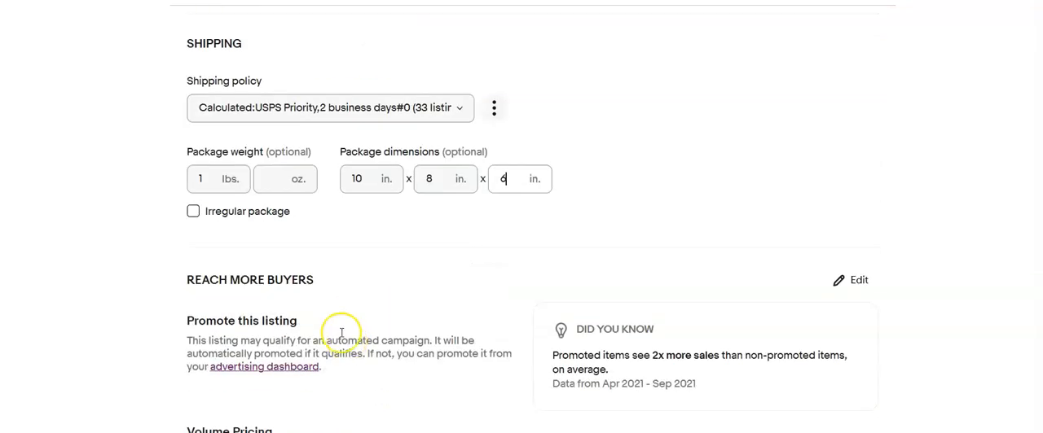
In the next listing, with six photos, crop the bottom and top of the main photo to the slide grid
scroll(332, 310, "up", 3)
scroll(332, 312, "up", 1)
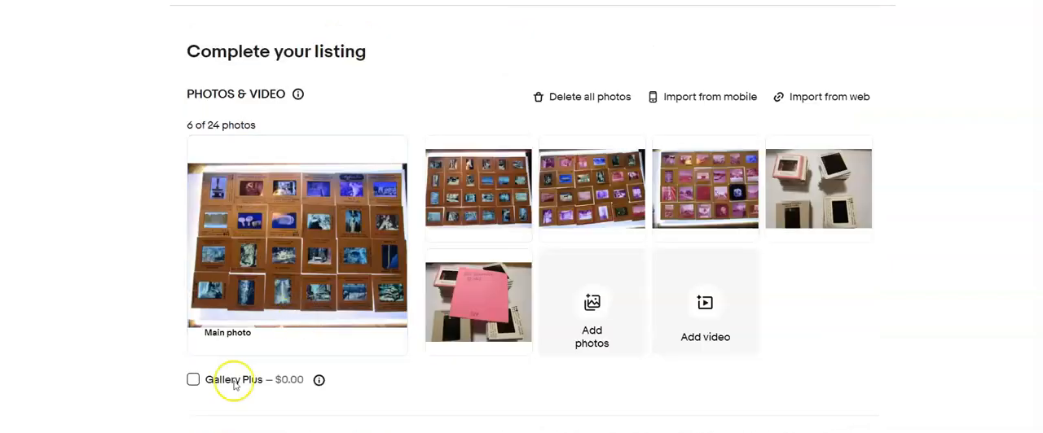
left_click(214, 163)
left_click(533, 393)
left_click_drag(508, 349, 508, 315)
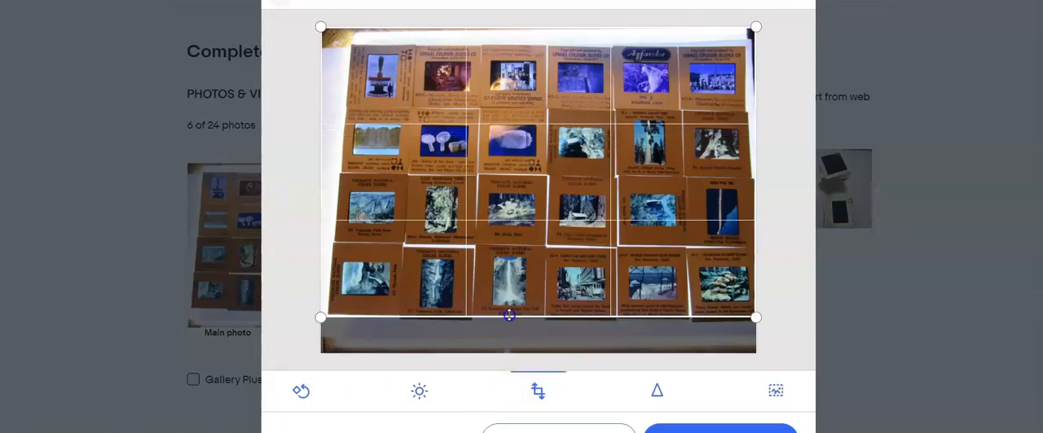
left_click_drag(557, 28, 558, 47)
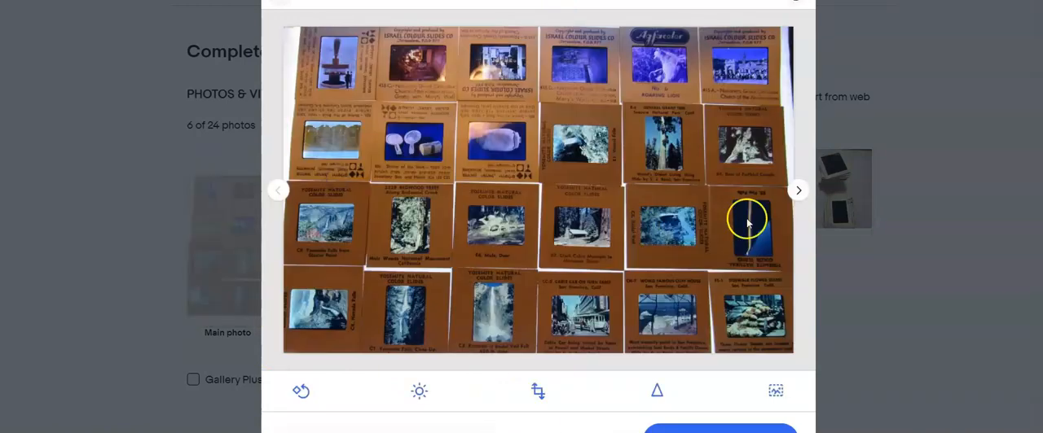
Crop the top and bottom edges of the second photo to its slide grid
left_click(802, 190)
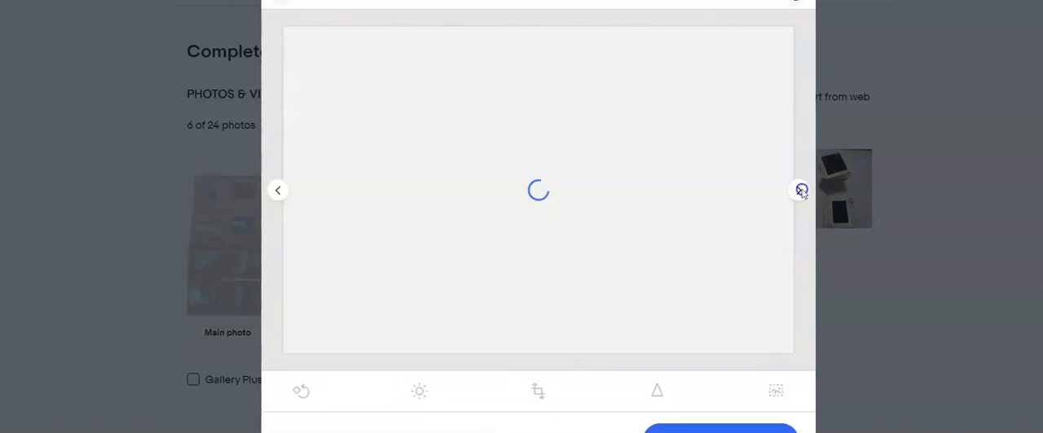
left_click(538, 392)
left_click_drag(593, 27, 596, 60)
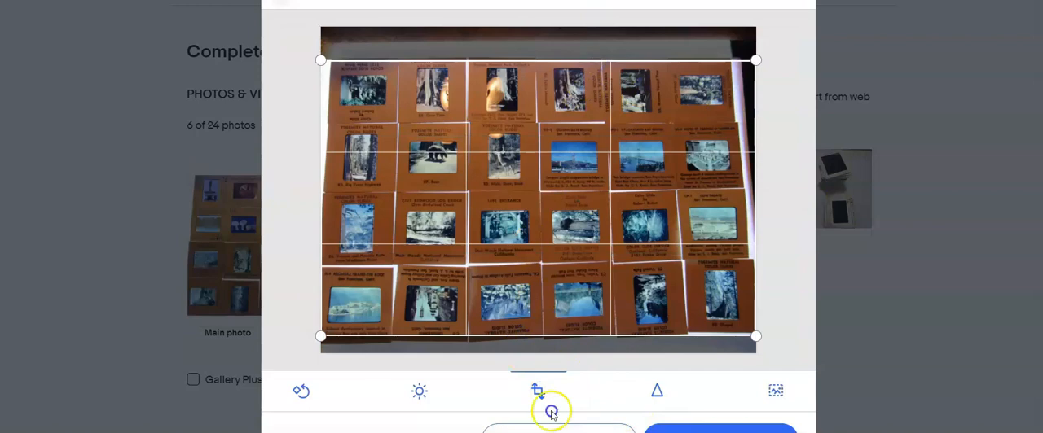
left_click(539, 393)
Crop the top and bottom of the third photo, whose slide rows lie at a slant
left_click(797, 190)
left_click(540, 391)
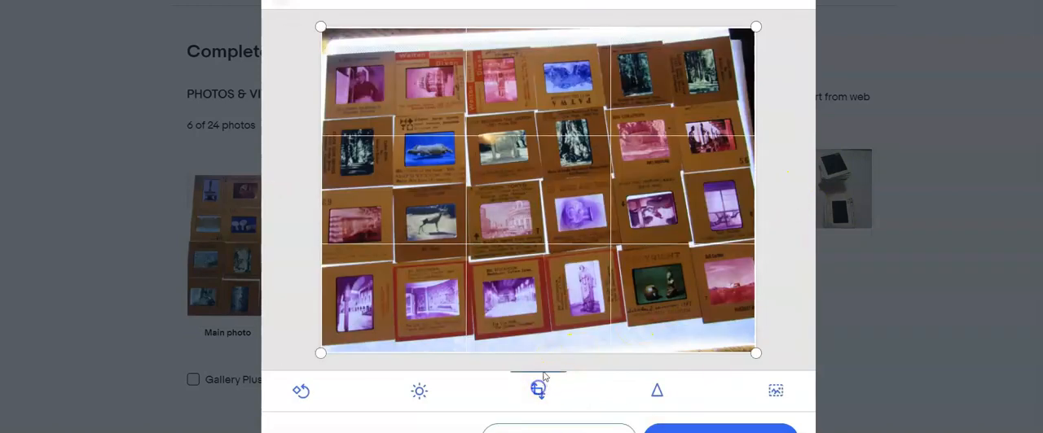
left_click_drag(543, 24, 539, 55)
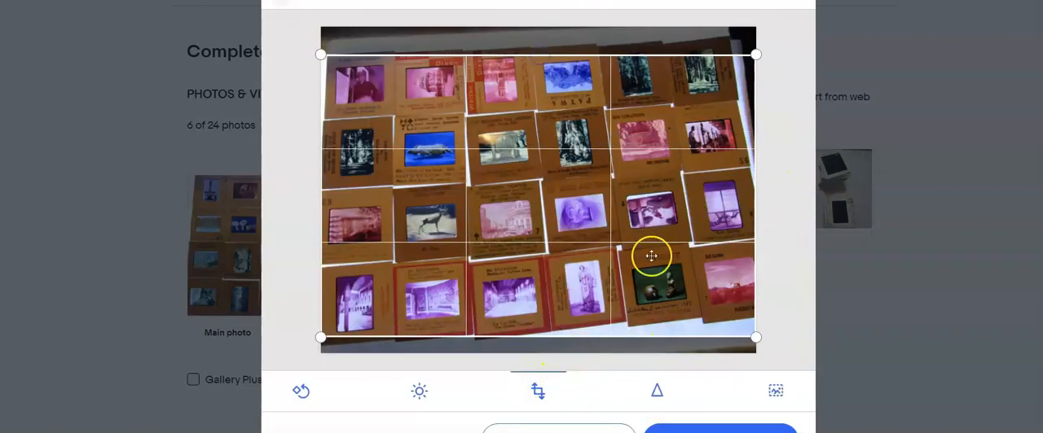
Crop the bottom, left and top edges of the fourth photo to its slide grid and finish editing
left_click(799, 191)
left_click(541, 391)
left_click_drag(541, 355, 554, 316)
left_click_drag(319, 186, 356, 181)
left_click_drag(510, 27, 511, 36)
left_click(691, 431)
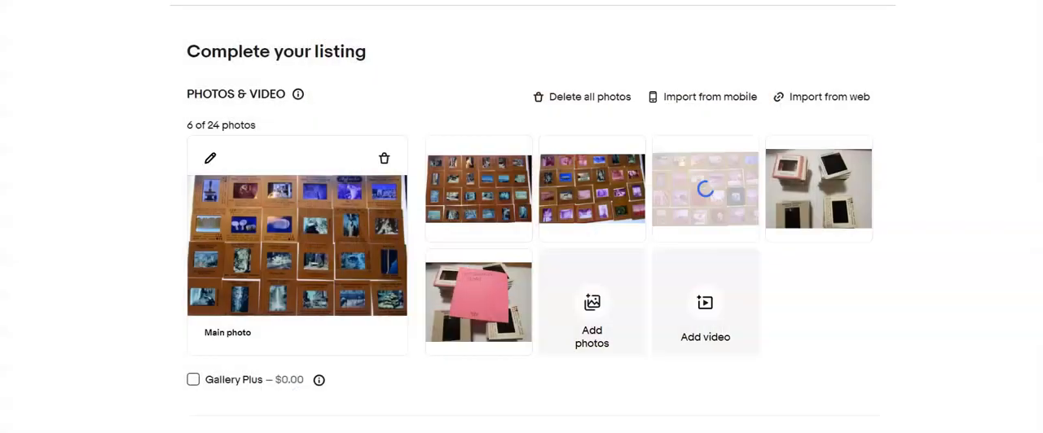
Check the fifth photo in the editor, keep it uncropped, and make this picture of stacked slides the main photo
left_click(817, 189)
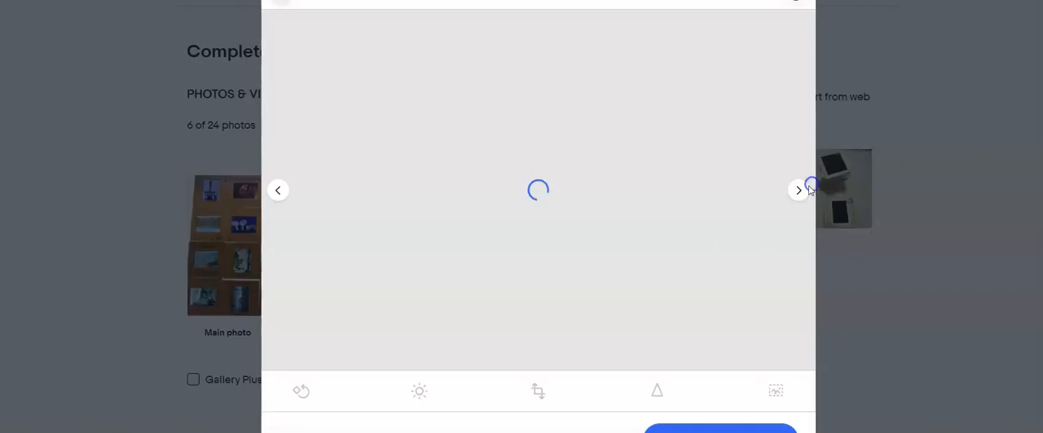
left_click(692, 430)
left_click_drag(785, 228, 333, 263)
Title the listing "Lot of 100 Souvenior Film Slides" and set the custom label (SKU) to 434
scroll(332, 267, "down", 4)
left_click(330, 269)
type("Lot of 100 Souvenior Film Slides *434")
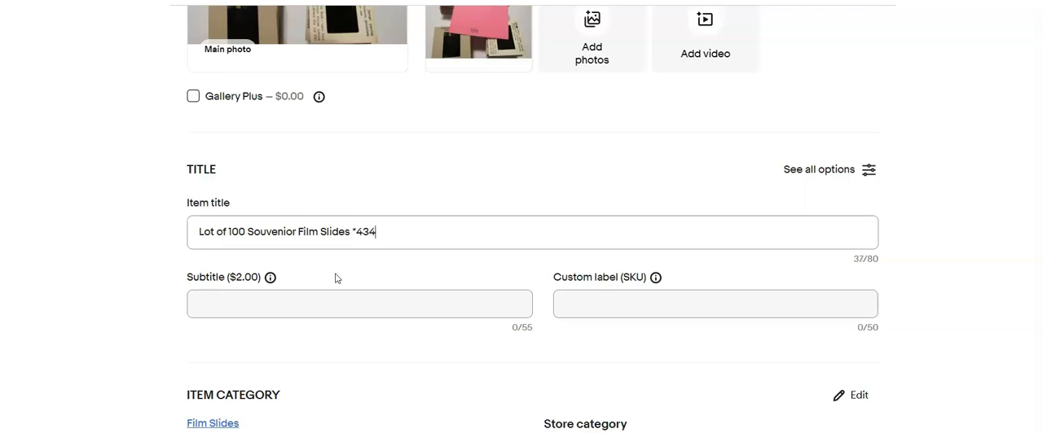
left_click(590, 307)
type("434")
Set the image color to Color in the item specifics
scroll(424, 313, "down", 3)
scroll(432, 307, "down", 3)
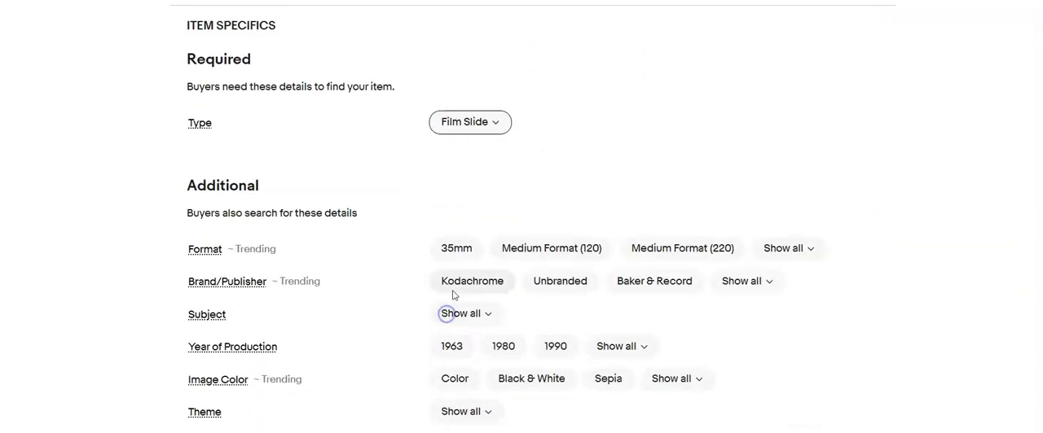
scroll(473, 326, "down", 1)
left_click(456, 308)
scroll(359, 351, "down", 5)
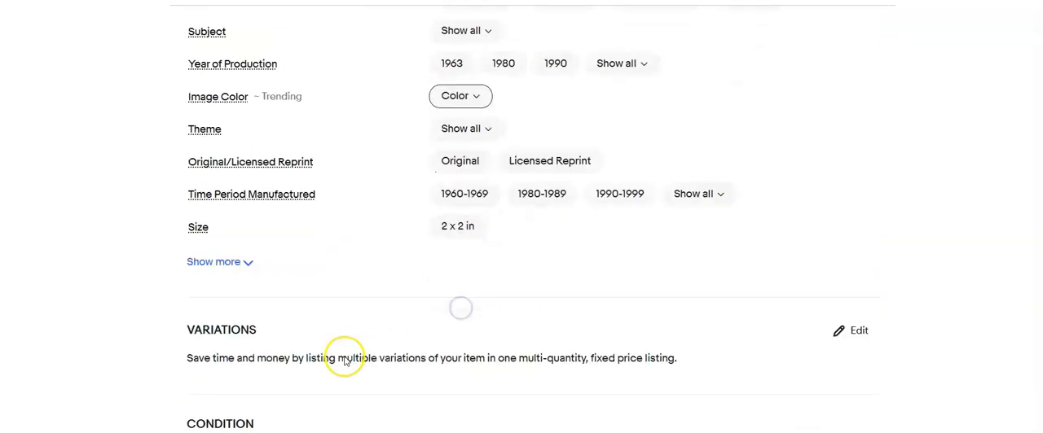
Set the item condition to Used and add a condition description noting some discoloration
left_click(193, 281)
left_click(351, 137)
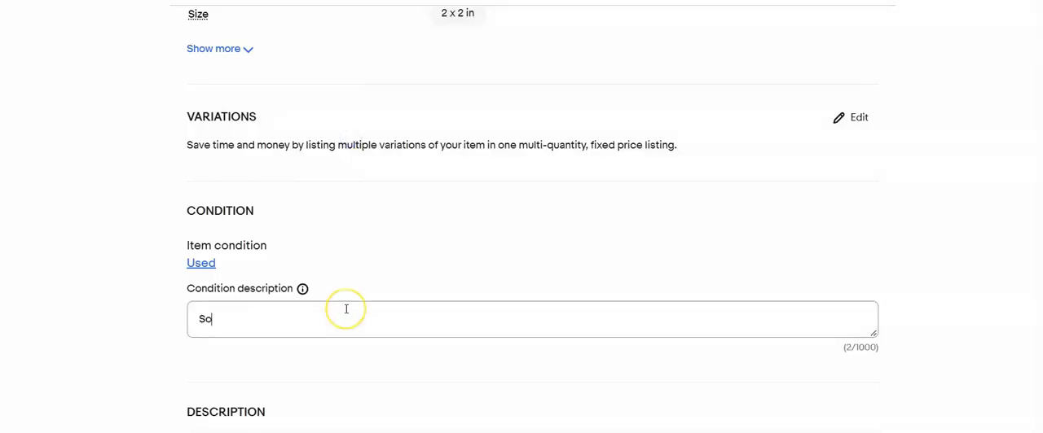
type("ion")
Copy the item title into the description and extend it to "Lot of 100 Souvenior Film Slides, some discoloration (reddening)"
scroll(326, 296, "up", 10)
left_click_drag(379, 84, 193, 133)
key("ctrl+c")
scroll(255, 175, "down", 12)
scroll(258, 178, "up", 3)
scroll(258, 177, "down", 5)
left_click(256, 177)
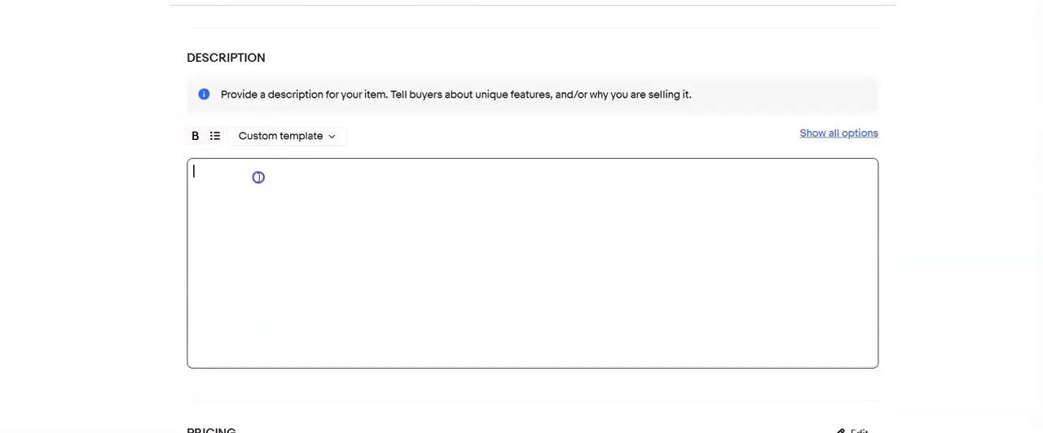
key("ctrl+v")
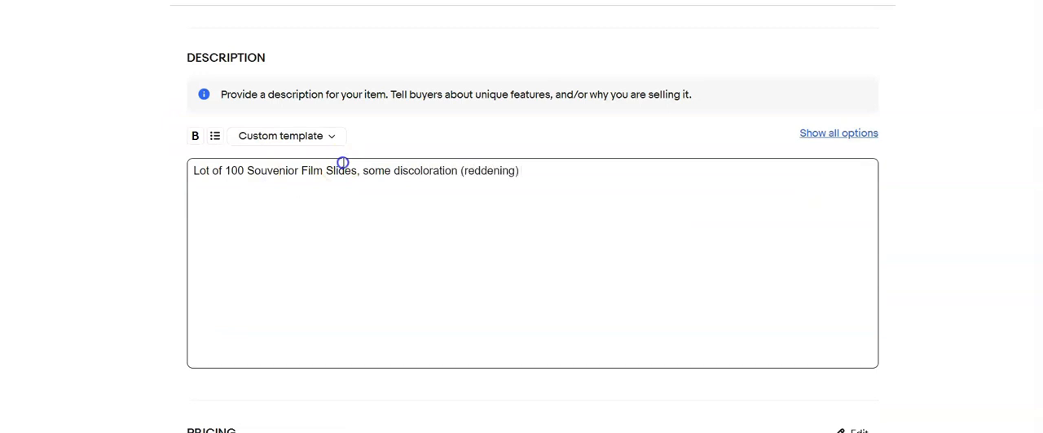
Set the Buy It Now price of the listing to $15.99
scroll(310, 184, "down", 3)
left_click(250, 283)
type("15.99")
scroll(447, 272, "down", 3)
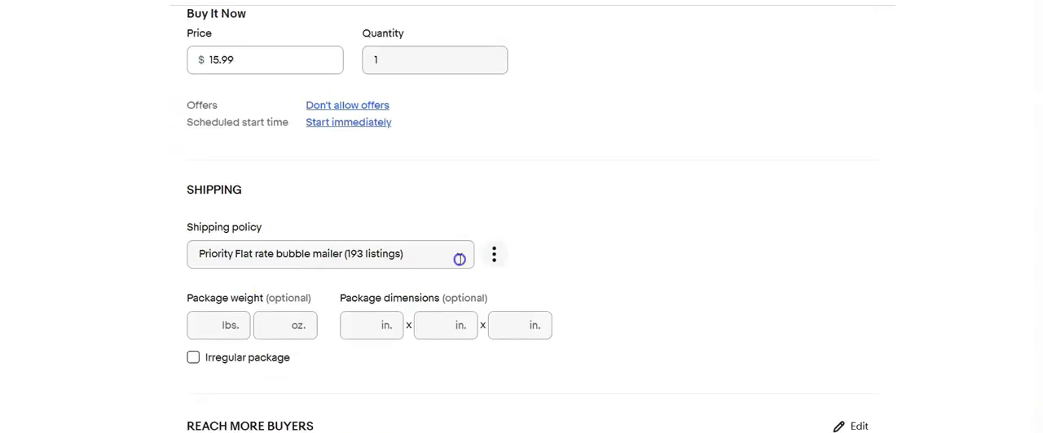
Choose a different shipping policy, set the package weight to 13 oz and enter the package dimensions
left_click(447, 267)
left_click(426, 239)
left_click(269, 275)
type("13")
key("Tab")
type("4")
key("Tab")
type("4")
key("Tab")
type("4")
scroll(198, 350, "down", 1)
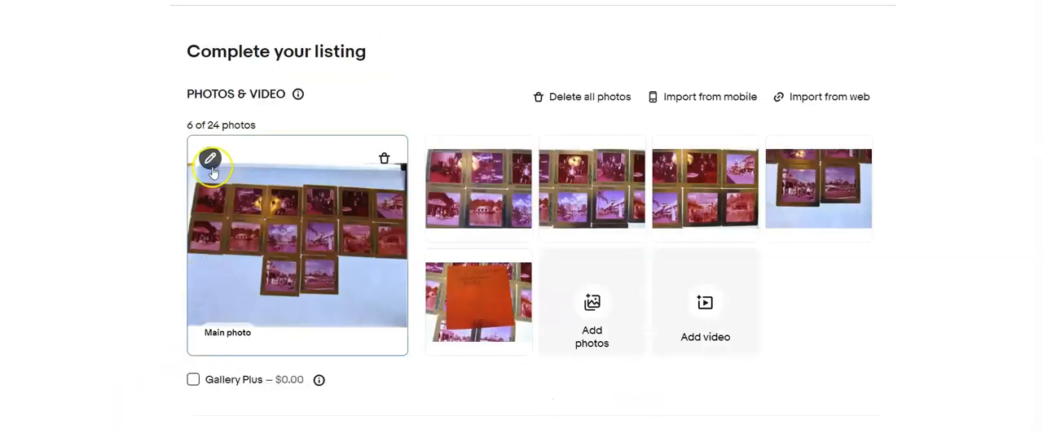
Crop the main photo of the Disneyworld slides listing closely above and below the slides and save the crop
left_click(213, 160)
left_click(540, 389)
left_click_drag(545, 352, 539, 287)
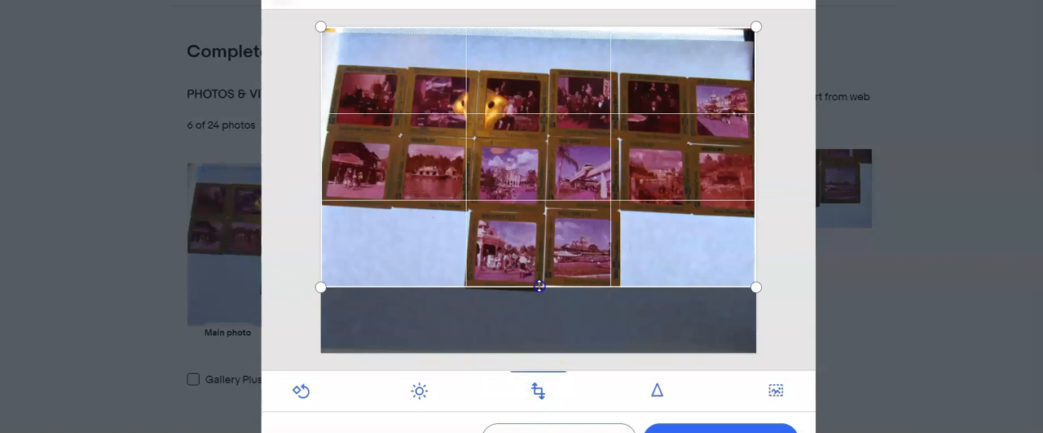
left_click_drag(499, 27, 494, 67)
left_click(722, 428)
Crop the empty area below the two slides out of the fifth photo and finish the photo editing
left_click(795, 191)
left_click(799, 191)
left_click(797, 192)
left_click(798, 192)
left_click(538, 391)
left_click_drag(549, 354, 562, 253)
left_click(800, 192)
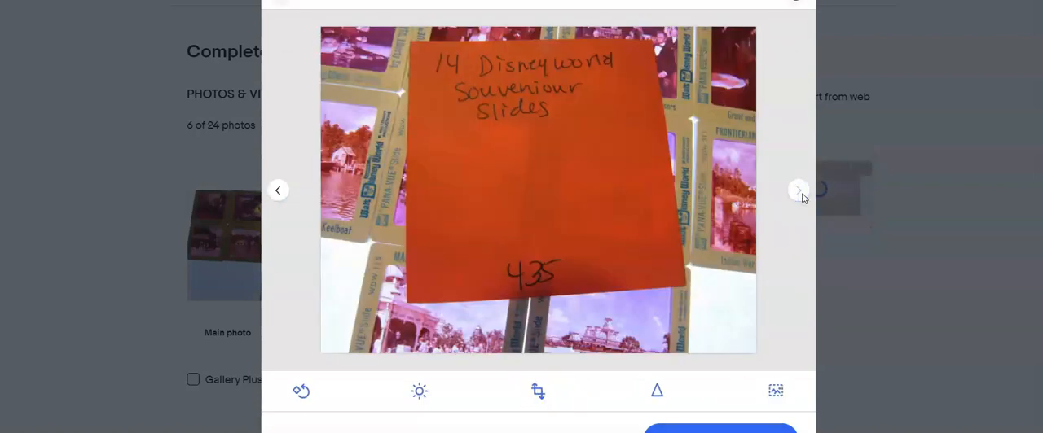
left_click(720, 429)
Title the listing "Lot of 14 Disneyworld Souvenior Slides *435" and set the custom label (SKU) to 435
scroll(524, 305, "down", 4)
left_click(371, 290)
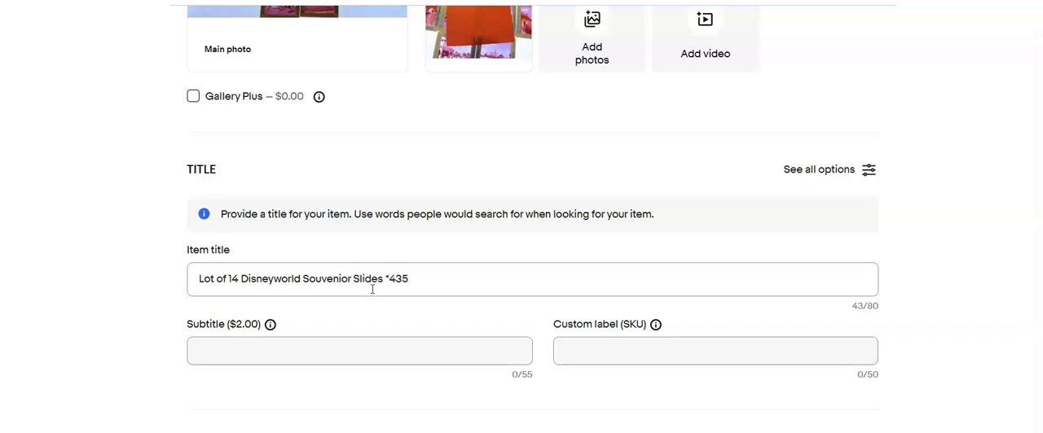
left_click(596, 346)
type("435")
scroll(433, 364, "down", 5)
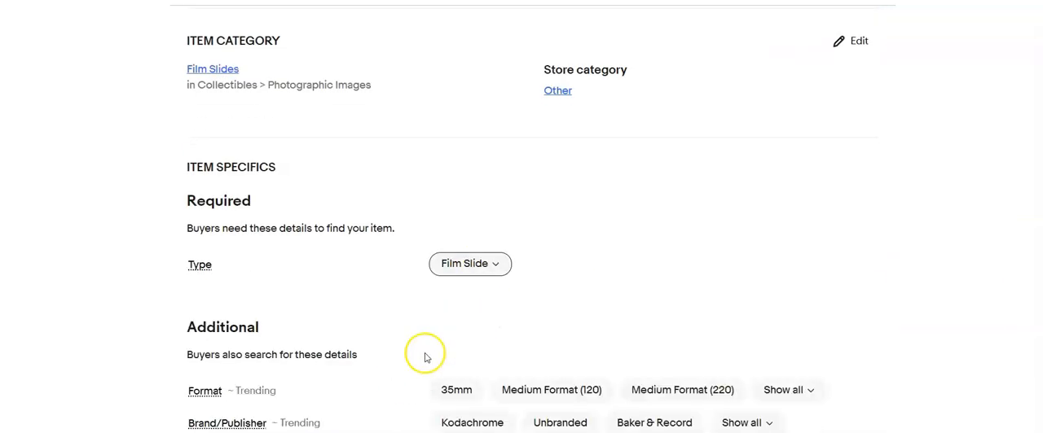
Fill in an additional item specific and copy the item title
left_click(461, 318)
scroll(396, 318, "down", 3)
scroll(433, 260, "down", 4)
scroll(430, 268, "up", 11)
left_click_drag(414, 163, 182, 212)
scroll(297, 260, "down", 11)
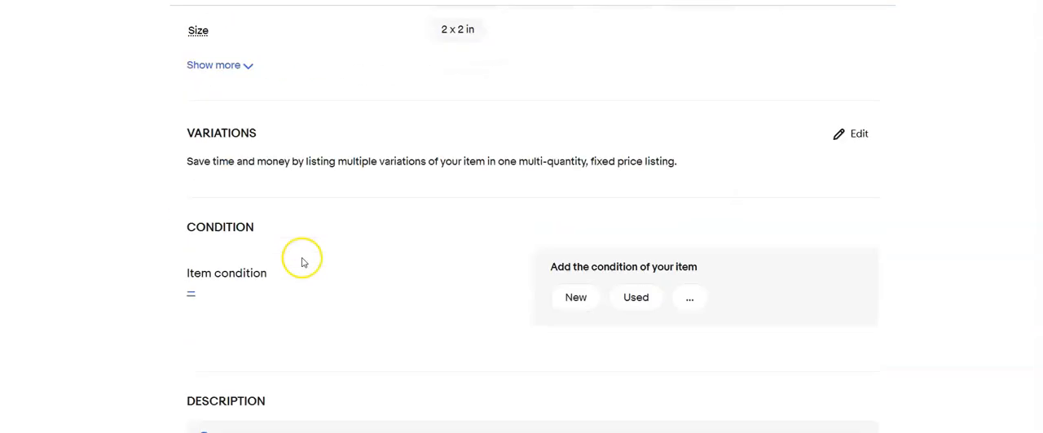
Set the item condition to Used with the condition description "Some discoloration"
scroll(303, 262, "down", 2)
left_click(193, 208)
left_click(348, 138)
left_click(374, 243)
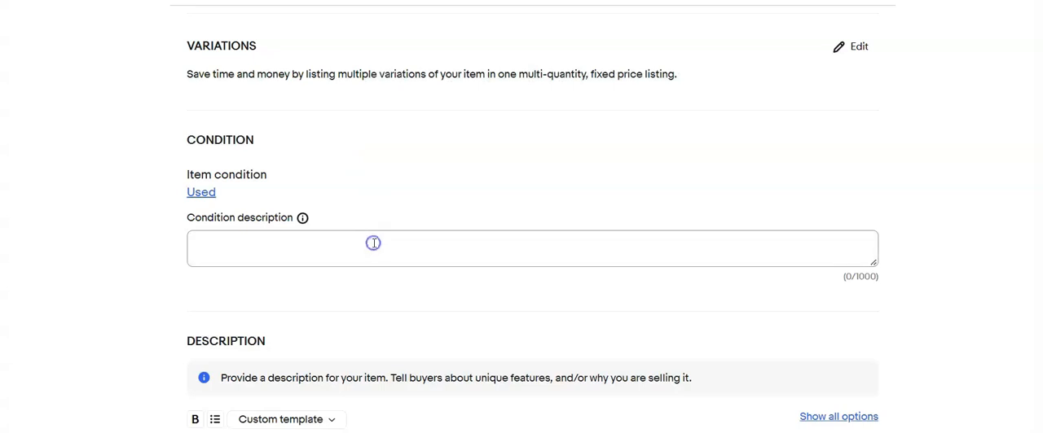
type("Some discoloration")
Paste the title into the description and edit it to "Lot of 14 Disneyworld Souvenior Slides, some discoloration (reddening)"
scroll(374, 243, "down", 4)
left_click(360, 351)
type("Lot of 14 Disneyworld Souvenior Slides")
type("*")
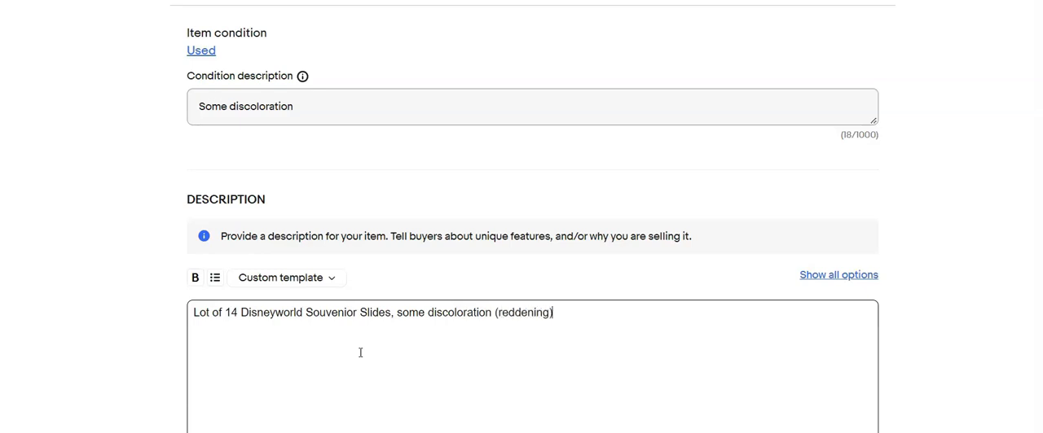
Set the Buy It Now price of the Disneyworld slides to $25.00
scroll(360, 353, "down", 5)
left_click(264, 276)
type("25.0")
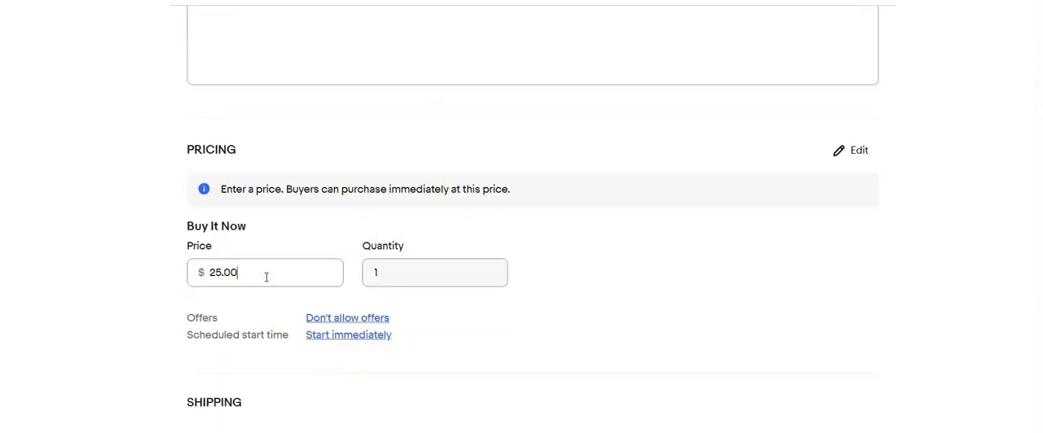
type("0")
Select the calculated USPS First Class, 2 business days shipping policy and enter a 7 oz package measuring 6 x 4 x 4 in
scroll(426, 247, "down", 3)
left_click(427, 249)
left_click(431, 236)
left_click(260, 278)
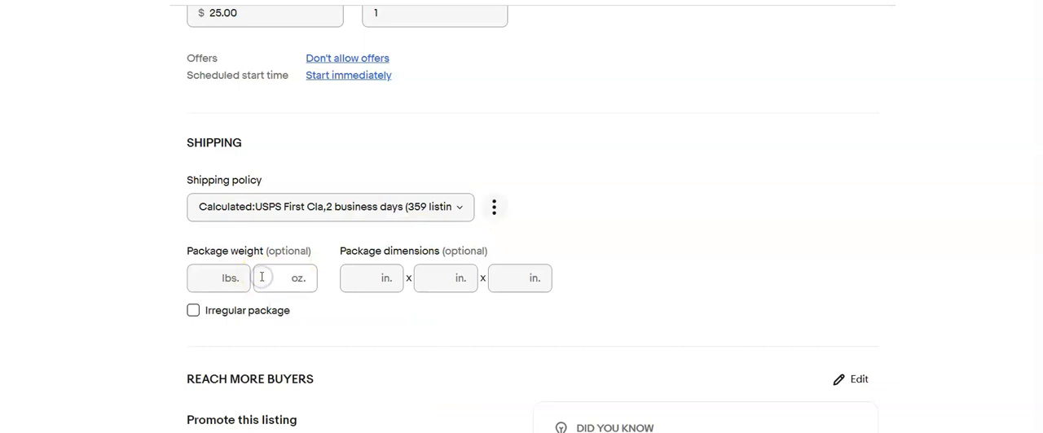
left_click(365, 280)
key("Tab")
type("4")
key("Tab")
type("4")
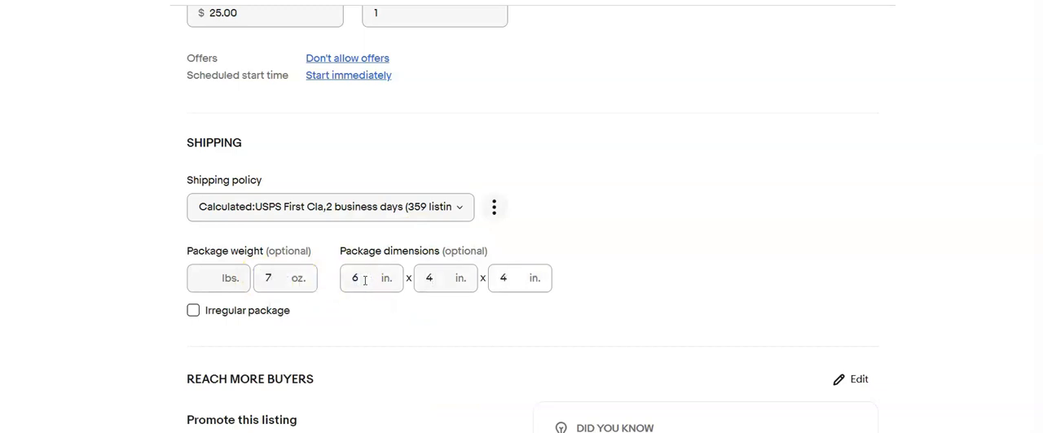
scroll(365, 281, "down", 2)
Crop the main photo of the next slide lot along its upper and lower edges and save the crop
scroll(47, 427, "up", 20)
left_click(211, 159)
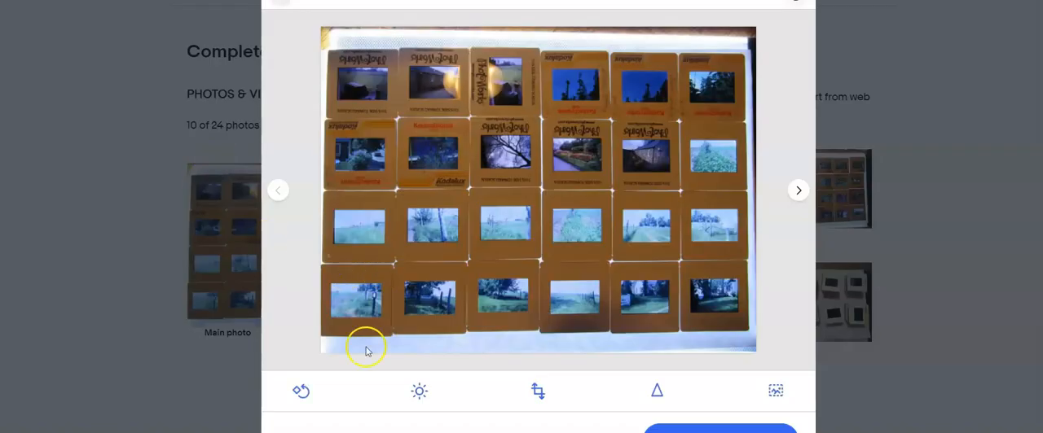
left_click(538, 391)
left_click_drag(490, 352, 492, 332)
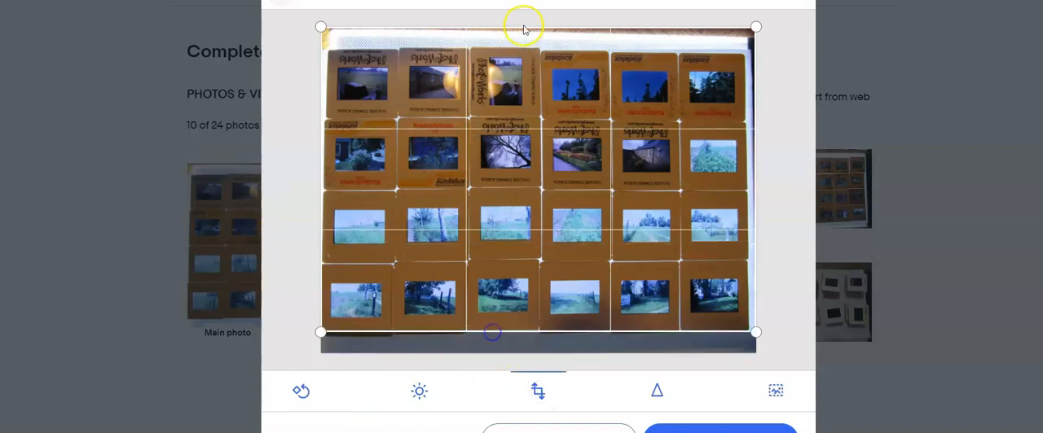
left_click_drag(521, 27, 521, 48)
left_click(723, 431)
Crop the second photo to the slides along its lower, upper and left edges
left_click(800, 192)
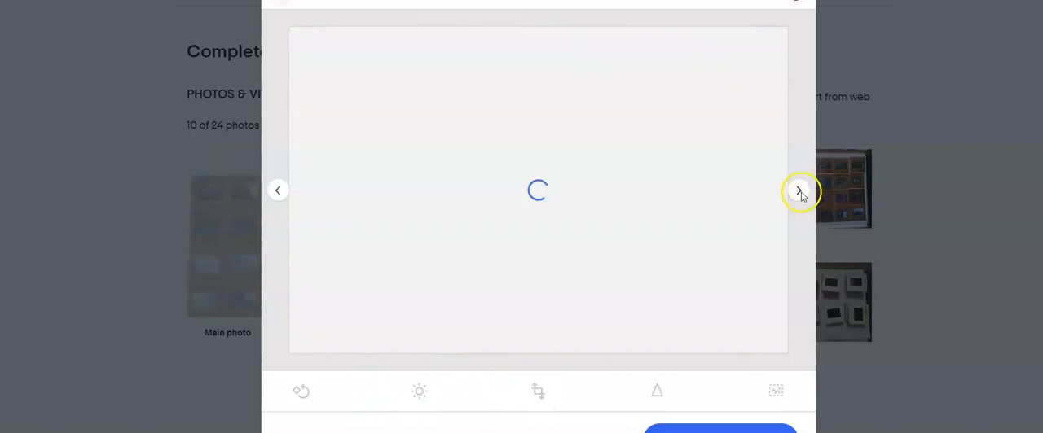
left_click(538, 391)
left_click_drag(539, 352, 539, 310)
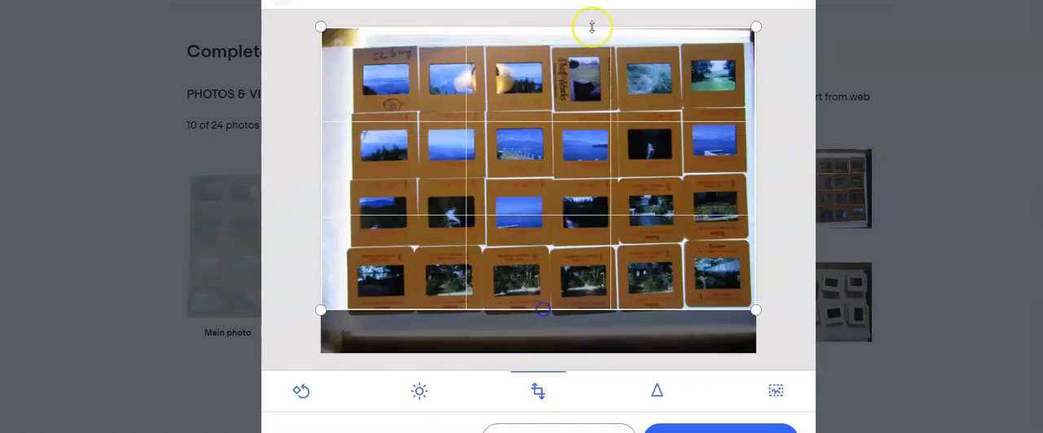
left_click_drag(575, 26, 574, 49)
left_click_drag(321, 163, 352, 163)
Crop the third photo to the slides along its lower, upper and right edges and save the crop
left_click(794, 188)
left_click(536, 390)
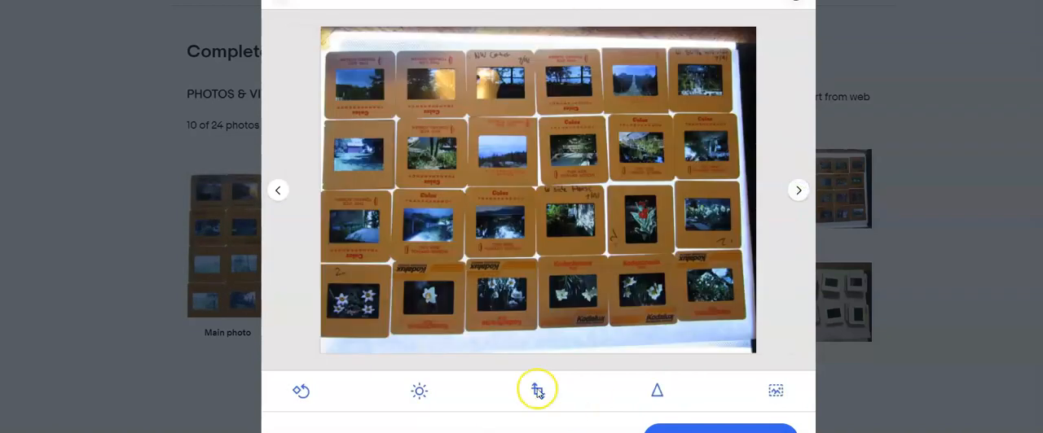
left_click_drag(554, 354, 555, 326)
left_click_drag(577, 29, 585, 51)
left_click_drag(755, 188, 741, 186)
left_click(720, 431)
Crop the fourth photo to the slides along its lower, upper and right edges
left_click(798, 192)
left_click(537, 391)
left_click_drag(544, 352, 548, 318)
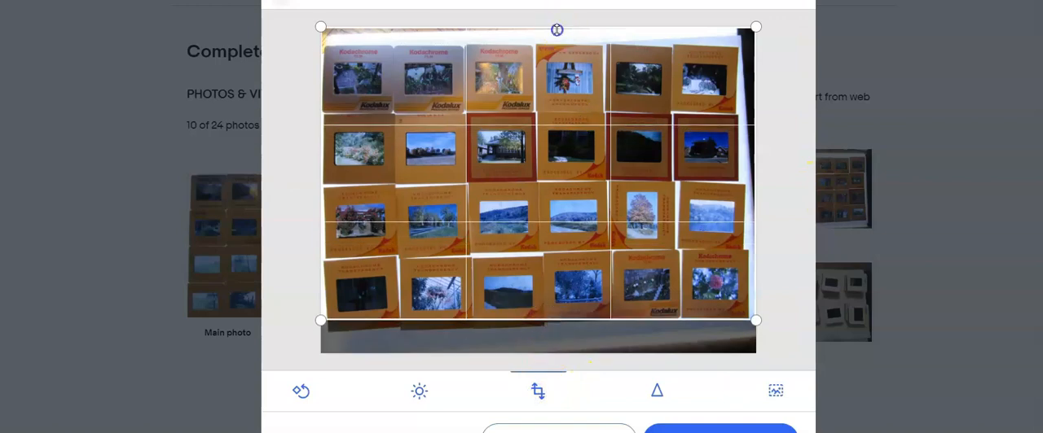
left_click_drag(556, 28, 557, 50)
left_click_drag(756, 194, 745, 194)
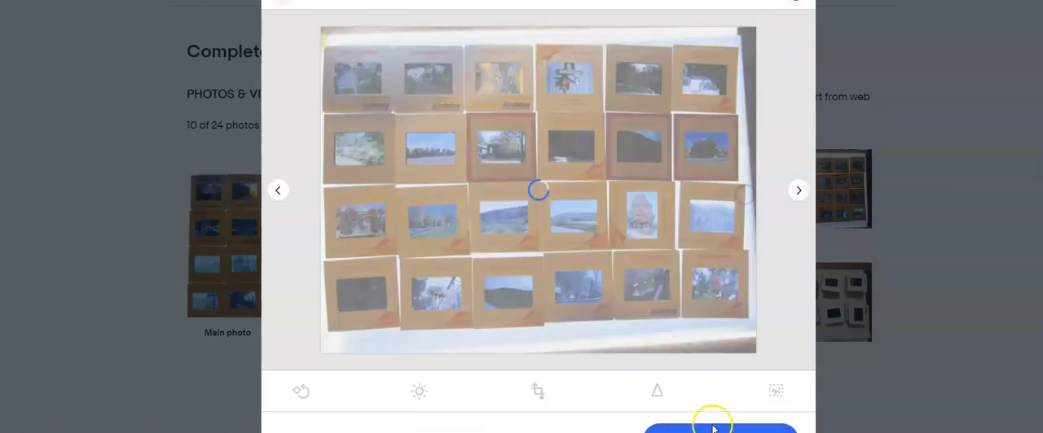
Crop the fifth photo to the slides on all four sides and save the crop
left_click(793, 191)
left_click(538, 392)
left_click_drag(526, 362, 528, 326)
left_click_drag(533, 27, 528, 67)
left_click_drag(326, 152, 331, 153)
left_click_drag(756, 176, 726, 180)
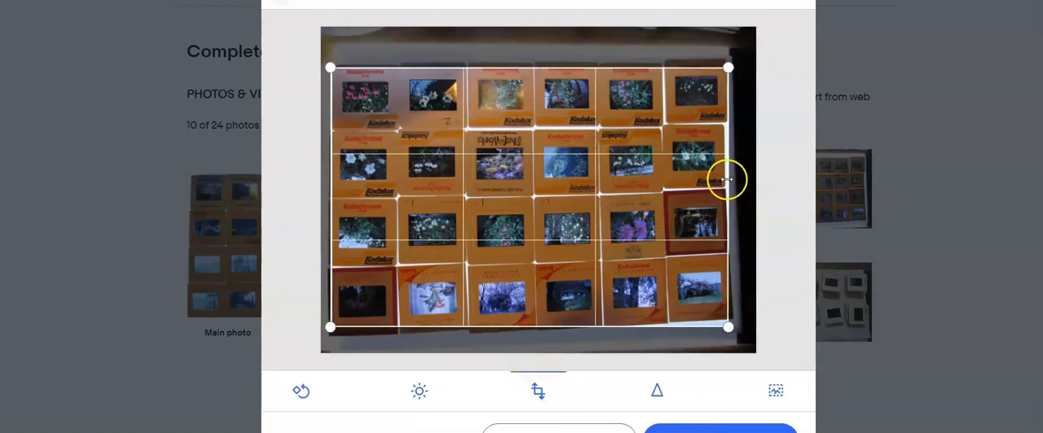
left_click(684, 431)
Crop the bright strip below the slides out of the sixth photo and save the crop
left_click(799, 189)
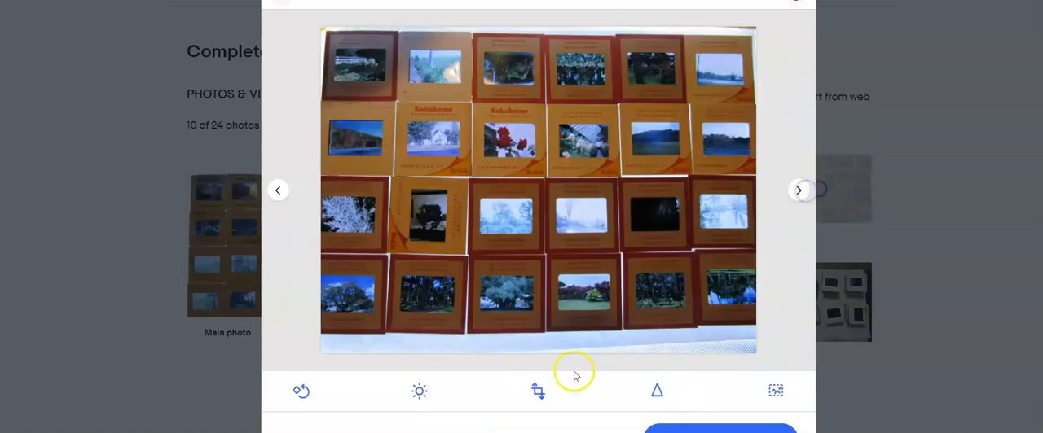
left_click(538, 391)
left_click_drag(540, 353, 545, 324)
left_click(716, 429)
Crop the area above the slides out of the seventh photo and save the crop
left_click(800, 189)
left_click(538, 391)
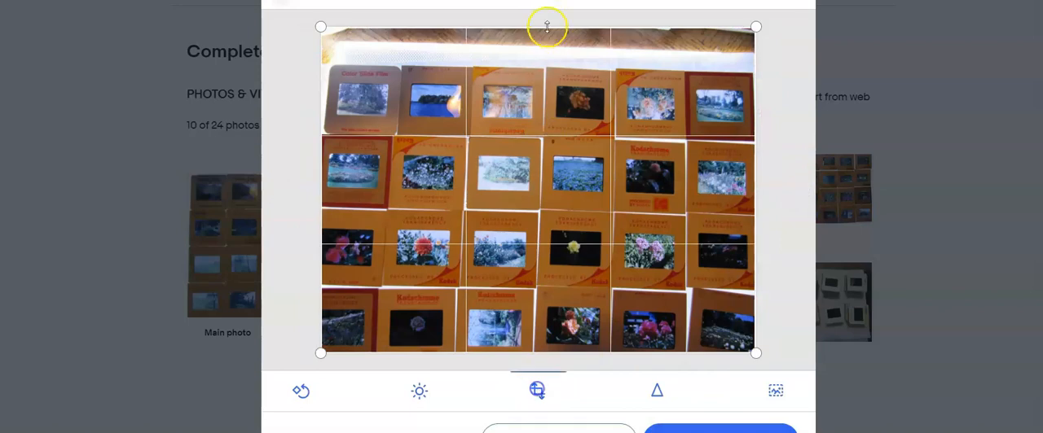
left_click_drag(539, 28, 542, 68)
left_click(675, 428)
Skip the eighth photo, crop the ninth photo closely above and below the stacked slides, and save the crop
left_click(797, 190)
left_click(796, 190)
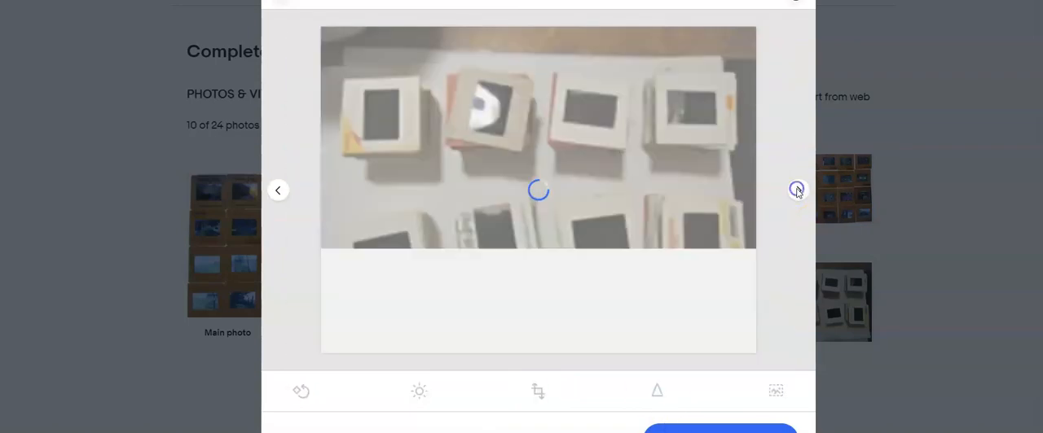
left_click(538, 391)
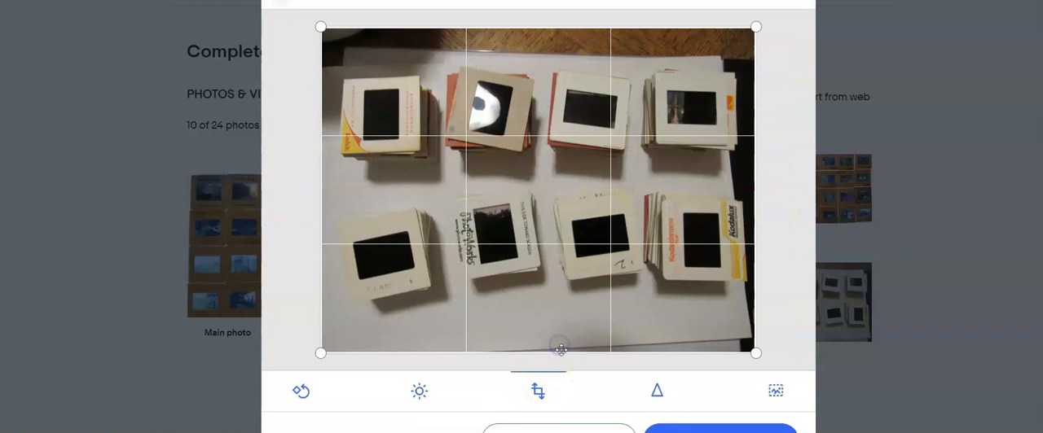
left_click_drag(562, 351, 573, 306)
left_click_drag(580, 28, 563, 55)
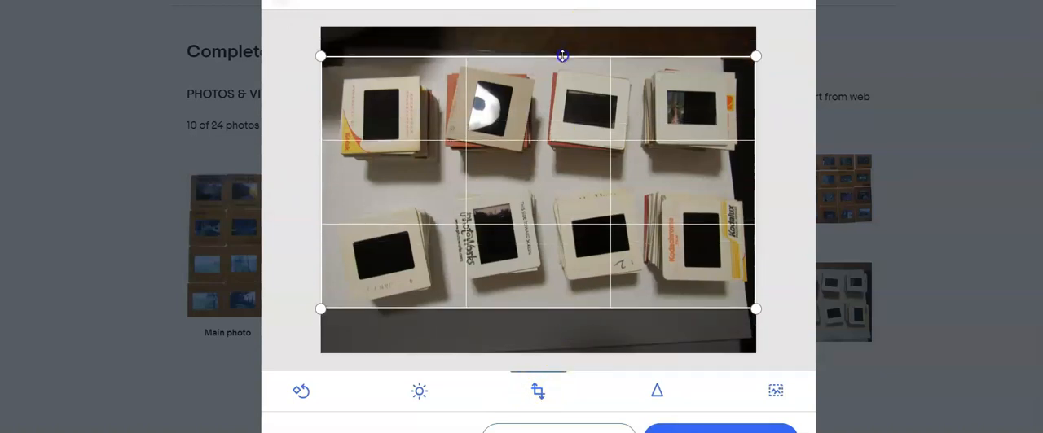
left_click(677, 427)
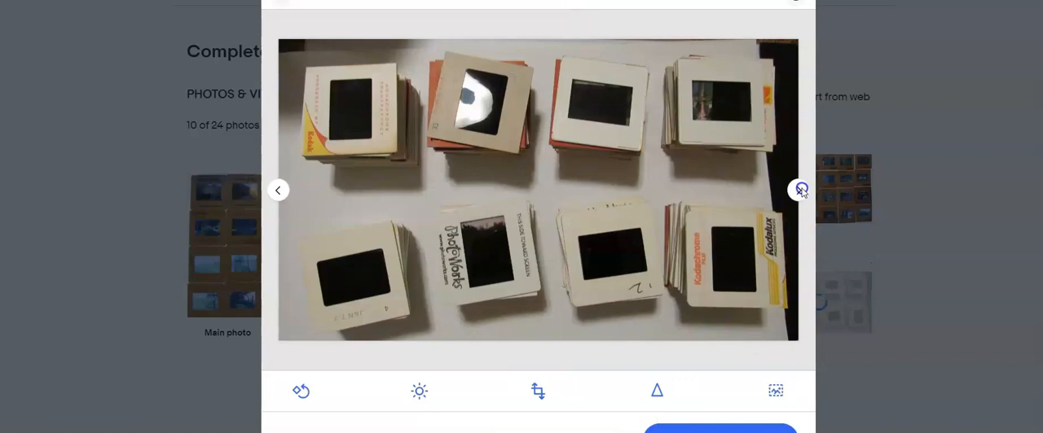
Finish the photo editing and make the photo of the stacked slides the main photo
left_click(802, 190)
left_click(741, 413)
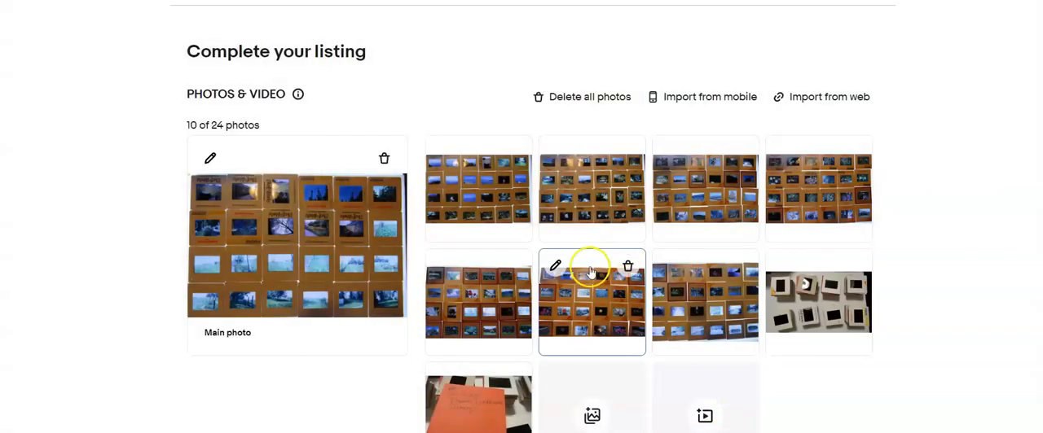
left_click_drag(825, 321, 167, 277)
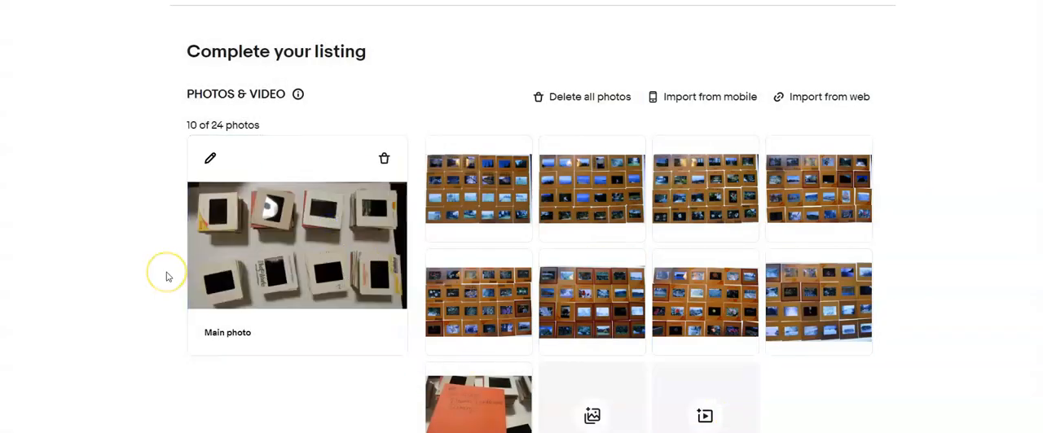
Title the listing "Lot of 200 Film Slides Flowers, Landscapes, scenery *436" and set the custom label (SKU) to 436
scroll(294, 285, "down", 5)
left_click(279, 313)
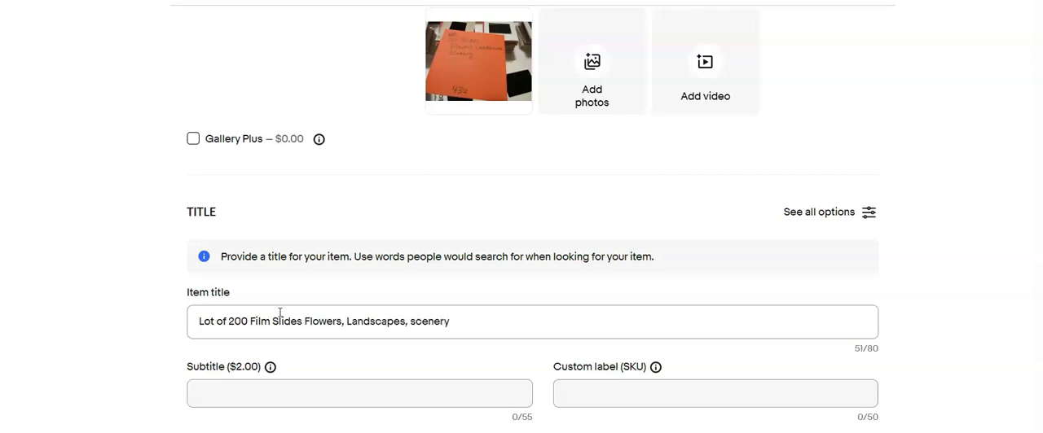
left_click(317, 322)
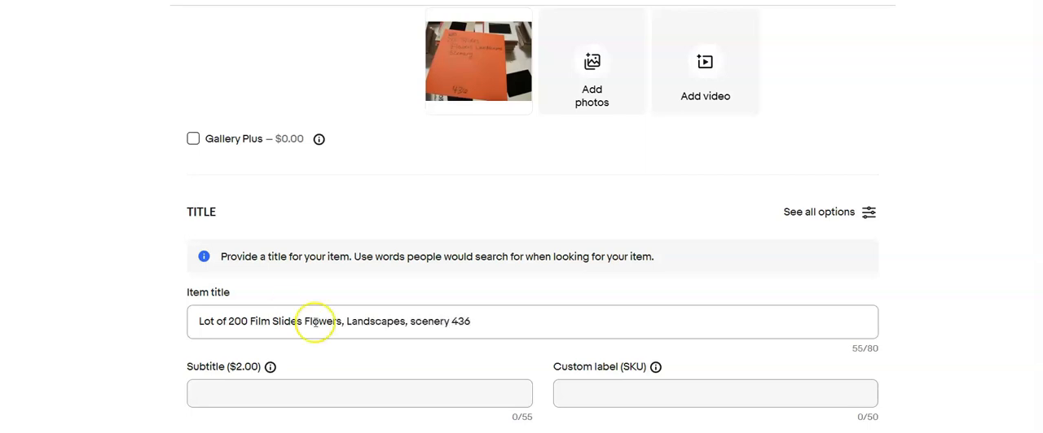
left_click(609, 394)
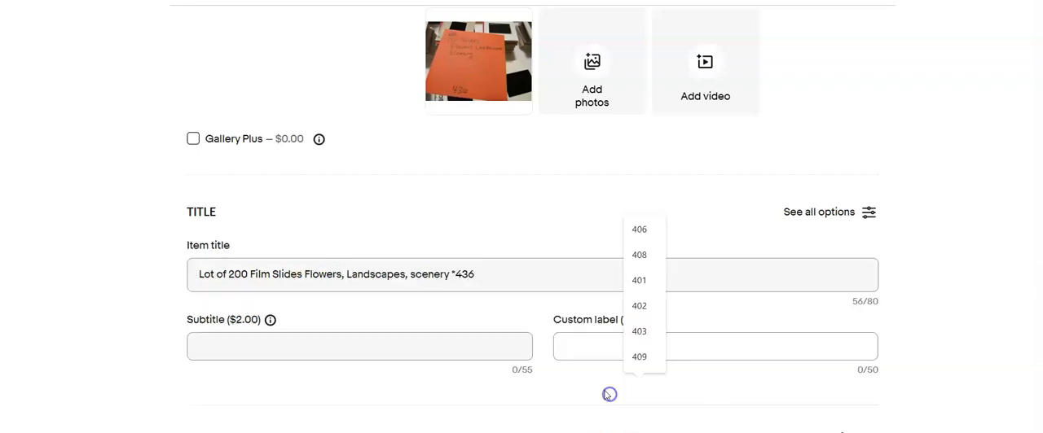
type("436")
Go over the item specifics and copy the item title text without the trailing *436
scroll(271, 377, "down", 5)
scroll(407, 269, "down", 7)
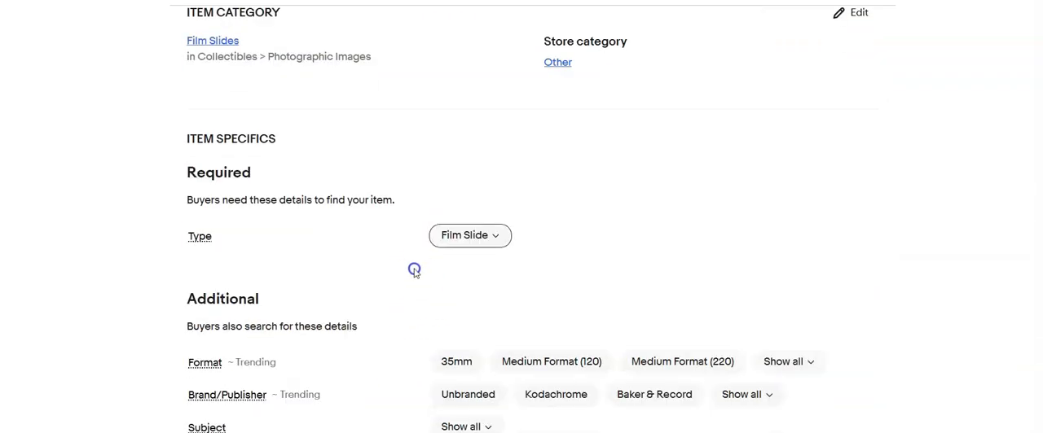
scroll(407, 275, "up", 15)
left_click_drag(449, 133, 158, 180)
key("ctrl+c")
Set the item condition to Used and enter "Processed film slide" as the condition description
scroll(270, 224, "down", 12)
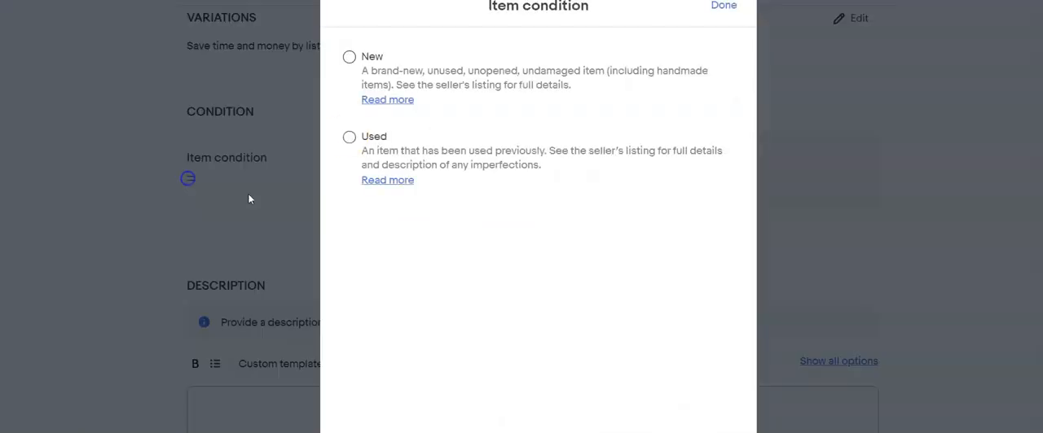
left_click(351, 135)
left_click(295, 224)
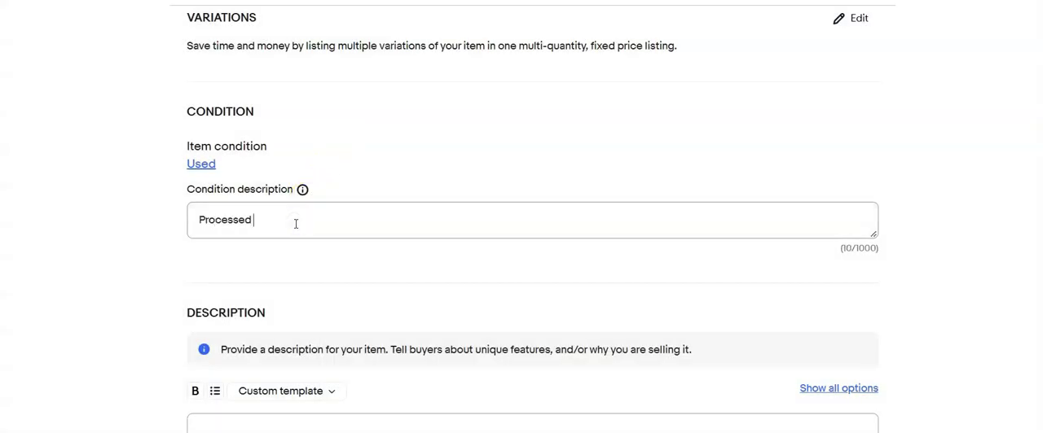
scroll(326, 261, "down", 2)
left_click(345, 282)
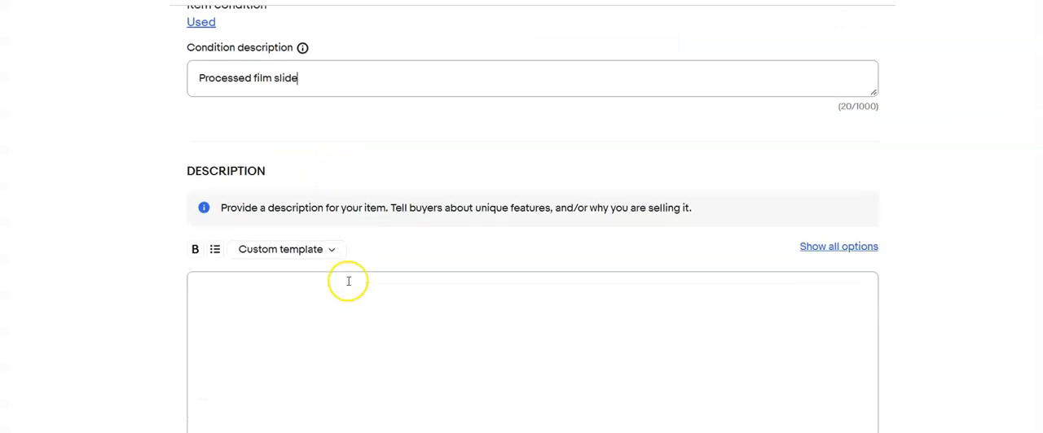
Paste the copied title text as the item description and set the Buy It Now price to $20.00
key("ctrl+v")
scroll(358, 289, "down", 2)
scroll(364, 290, "down", 4)
left_click(268, 249)
type("20.00")
scroll(268, 249, "down", 3)
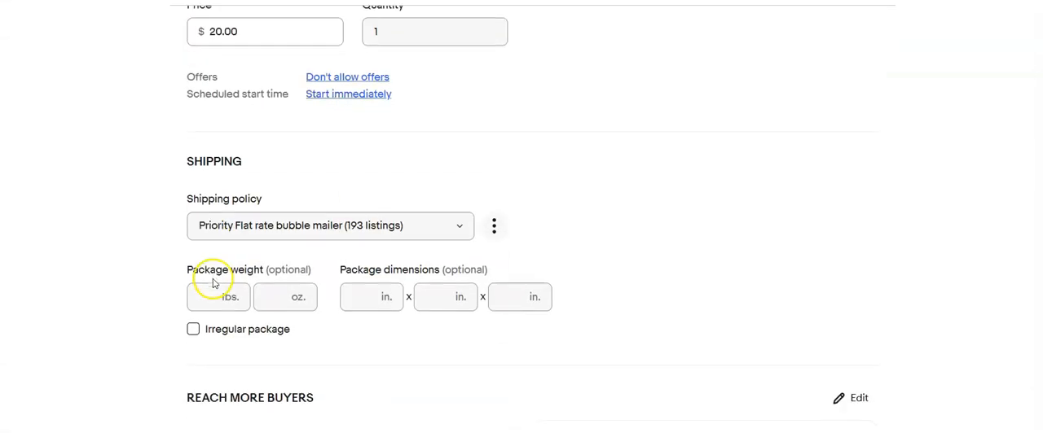
Set the shipping policy to Calculated:USPS Priority,2 business days#0
left_click(258, 304)
scroll(269, 300, "down", 1)
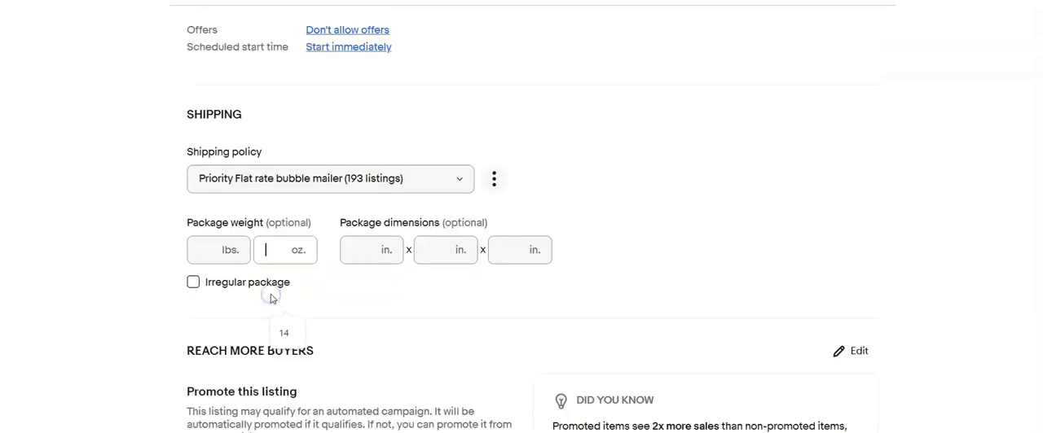
scroll(259, 263, "up", 20)
scroll(259, 263, "down", 16)
scroll(259, 262, "down", 4)
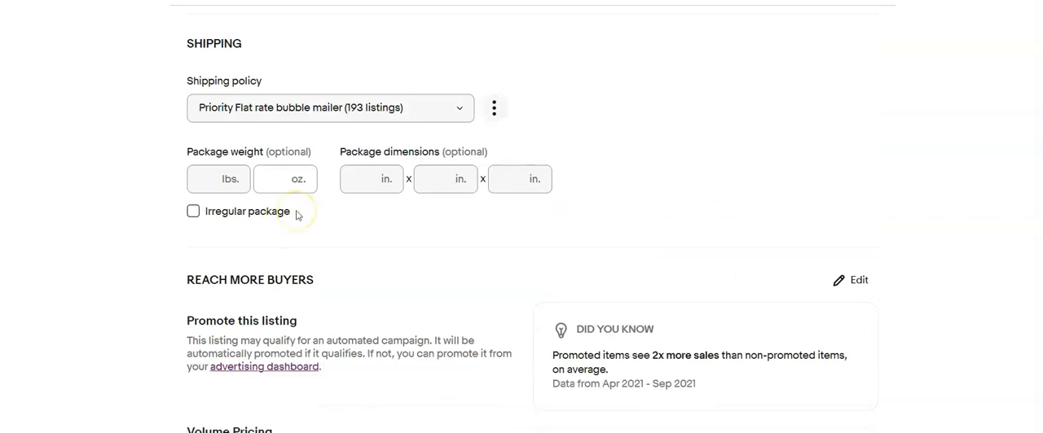
left_click(423, 107)
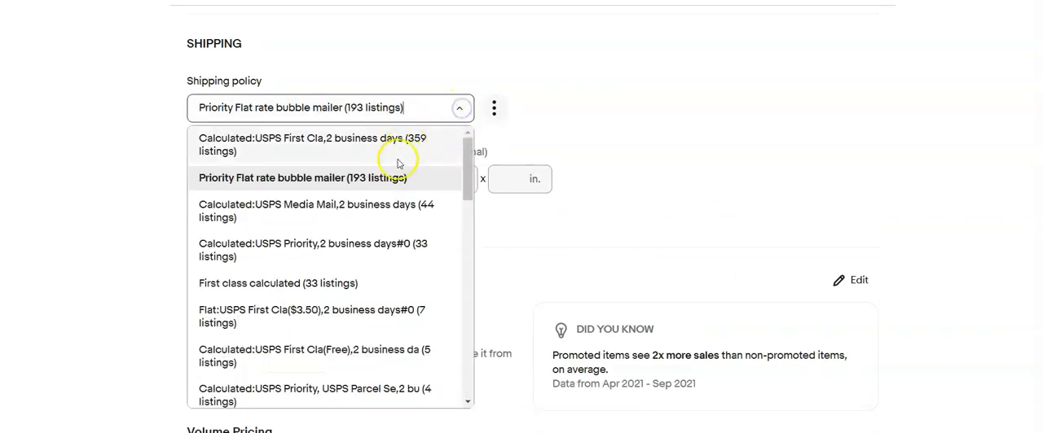
left_click(366, 245)
Set the package weight to 1 lb and the package dimensions to 10 x 8 x 6 in
left_click(203, 183)
type("1")
key("Tab")
key("Tab")
type("10")
key("Tab")
type("8")
key("Tab")
type("6")
scroll(335, 256, "down", 1)
scroll(335, 256, "down", 1)
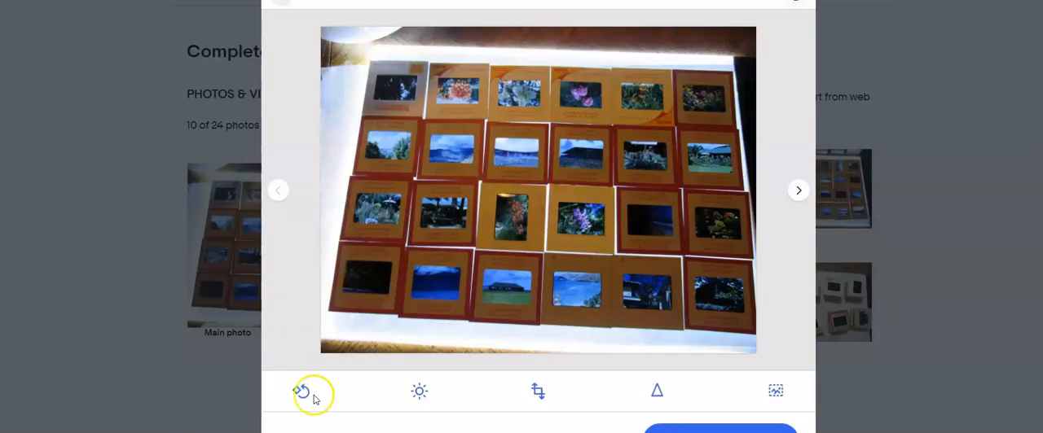
Crop the first photo of the next listing by trimming its top, bottom and left edges to the slide grid
left_click(538, 391)
left_click_drag(522, 27, 524, 66)
left_click_drag(542, 353, 489, 322)
left_click_drag(321, 175, 335, 173)
left_click(720, 431)
Crop the second photo by trimming its right and top edges closer to the slides
left_click(798, 190)
left_click(538, 391)
left_click_drag(748, 203, 744, 203)
left_click_drag(565, 27, 568, 44)
left_click(721, 431)
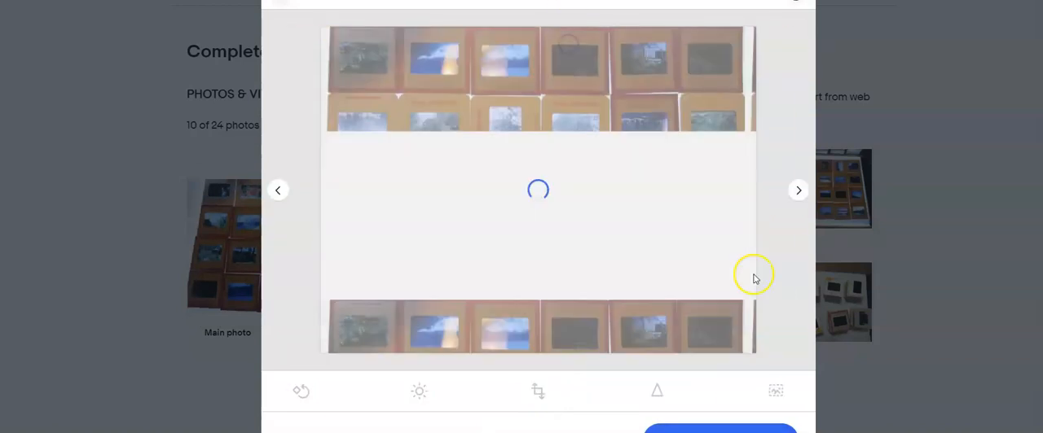
Crop the third photo by trimming its bottom and top edges to the slide rows
left_click(798, 191)
left_click(538, 396)
left_click_drag(550, 353, 553, 340)
left_click_drag(529, 26, 523, 42)
left_click(711, 429)
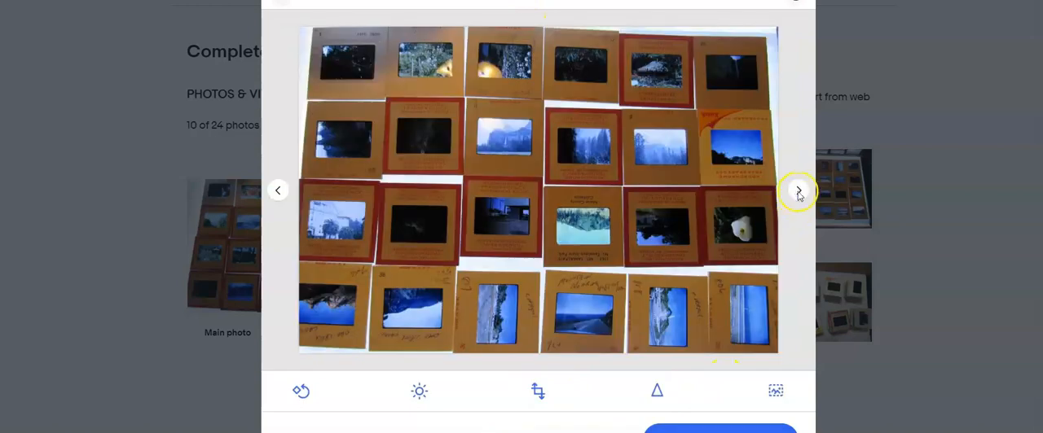
Crop the fourth photo by trimming its bottom, top and right edges to the slide grid
left_click(798, 191)
left_click(538, 391)
left_click_drag(540, 351, 544, 311)
left_click_drag(546, 23, 547, 46)
left_click_drag(752, 168, 724, 168)
Crop the fifth photo on all four edges so that only the slide grid is kept
left_click(800, 190)
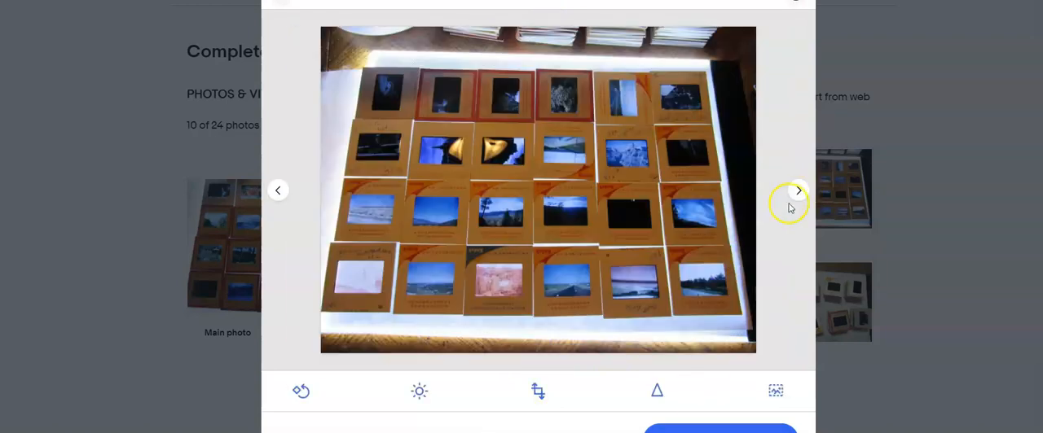
left_click(548, 373)
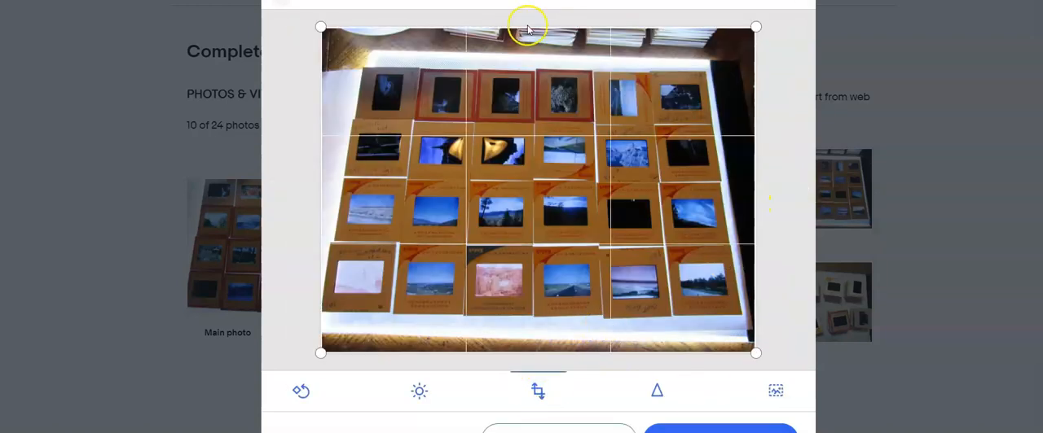
left_click_drag(528, 29, 533, 70)
left_click_drag(540, 354, 540, 313)
left_click_drag(322, 163, 327, 163)
left_click_drag(756, 183, 736, 184)
left_click(710, 427)
Crop the sixth photo by trimming its bottom, top and left edges to the slide grid
left_click(796, 194)
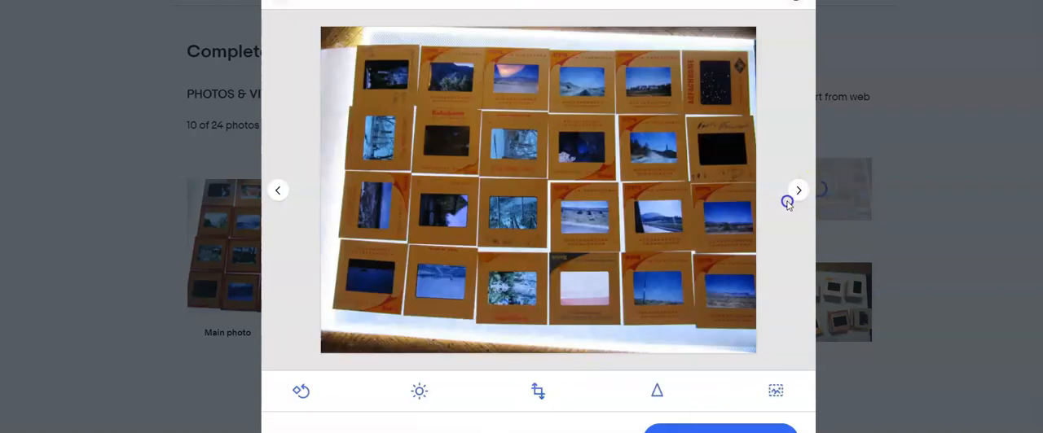
left_click(537, 391)
left_click_drag(559, 353, 562, 320)
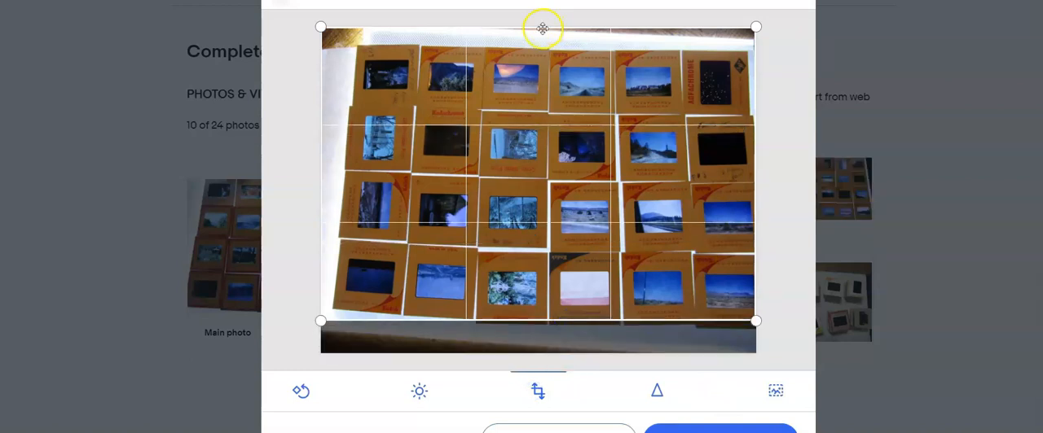
left_click_drag(535, 27, 536, 52)
left_click_drag(321, 161, 342, 153)
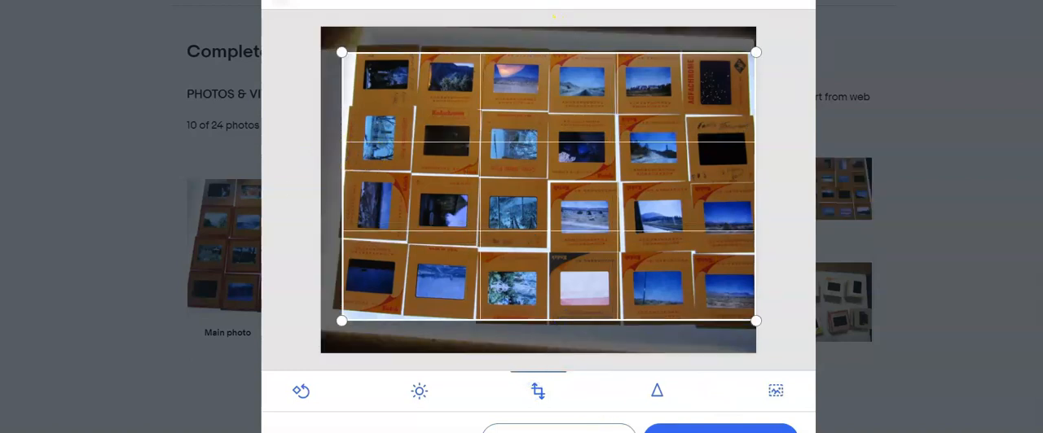
left_click(710, 429)
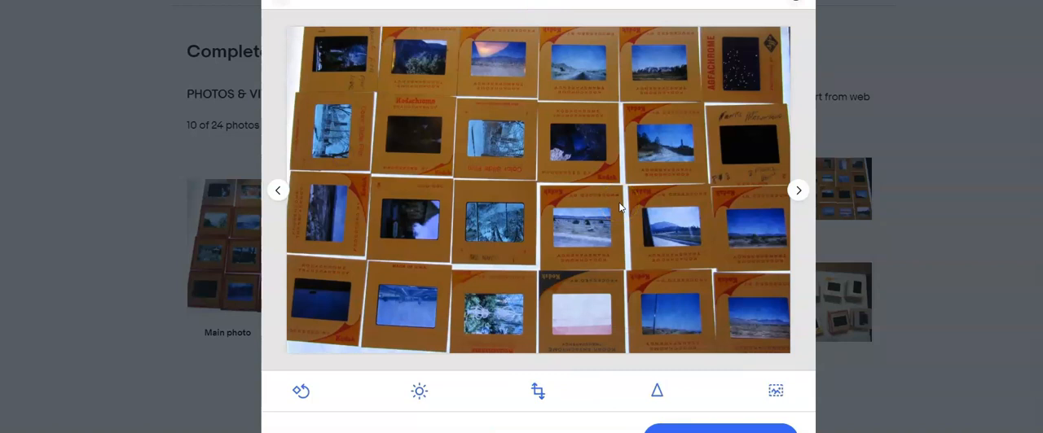
Crop the seventh photo by trimming its top edge down to the first row of slides
left_click(799, 190)
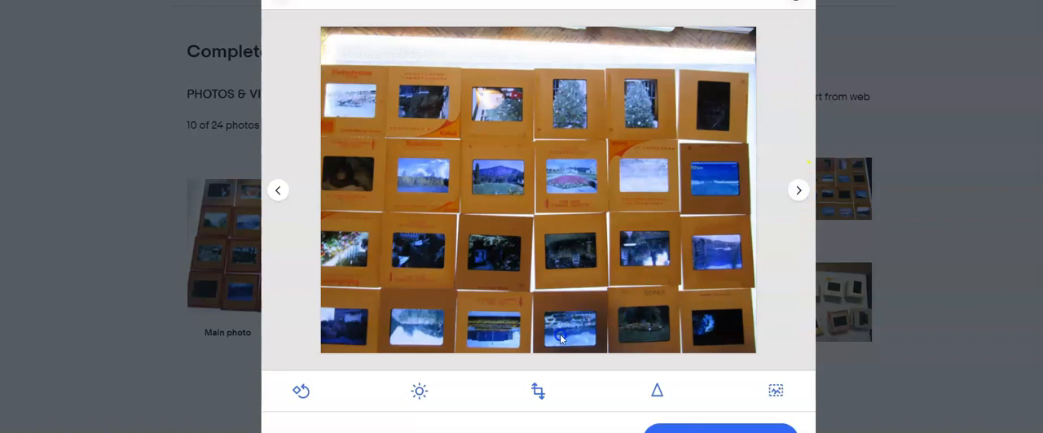
left_click(538, 391)
left_click_drag(554, 28, 556, 65)
left_click(710, 428)
Crop the eighth photo on all four edges, removing the light box border around the slides
left_click(799, 192)
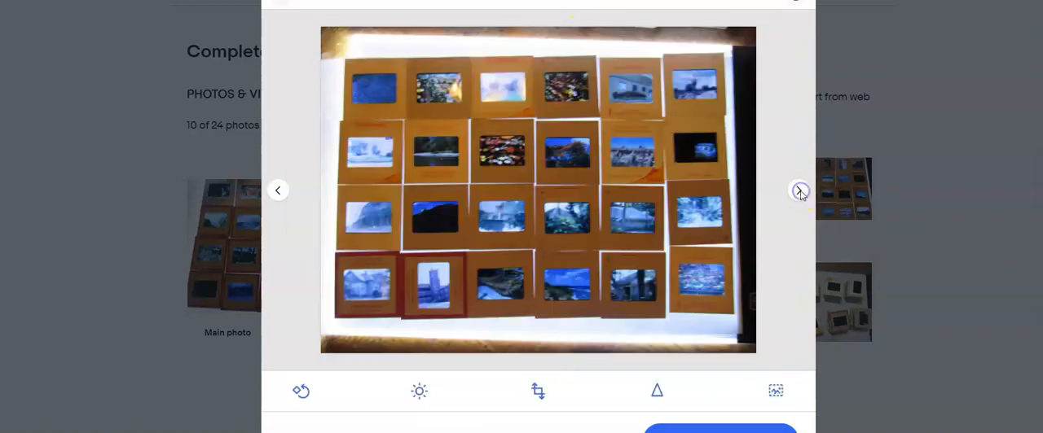
left_click(538, 391)
left_click_drag(547, 354, 545, 316)
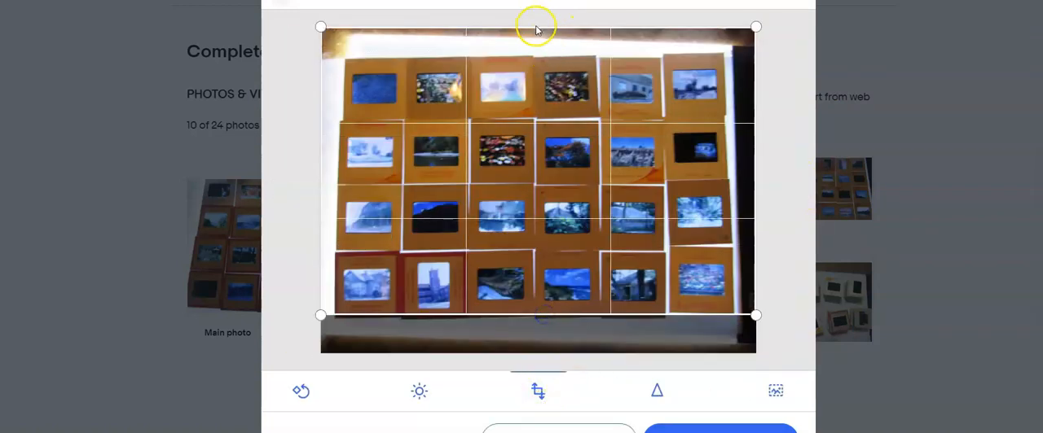
left_click_drag(533, 26, 535, 60)
left_click_drag(321, 198, 339, 196)
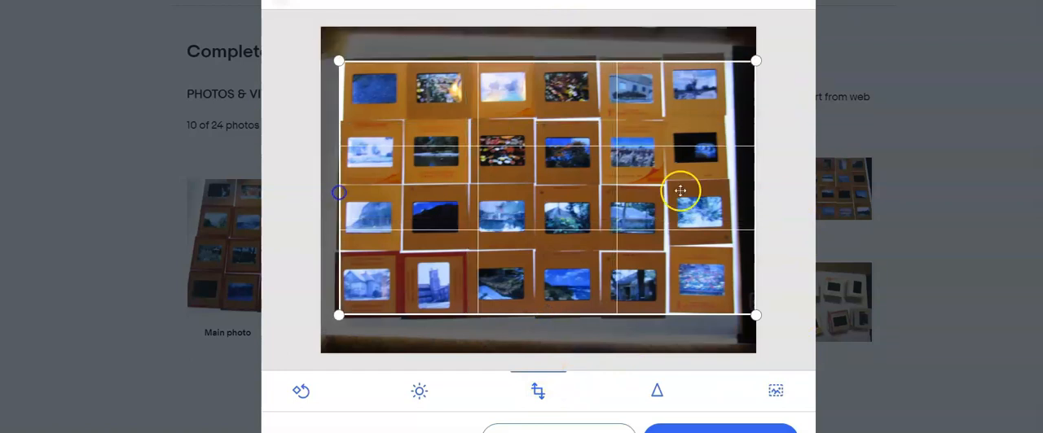
left_click_drag(756, 190, 725, 192)
left_click(692, 427)
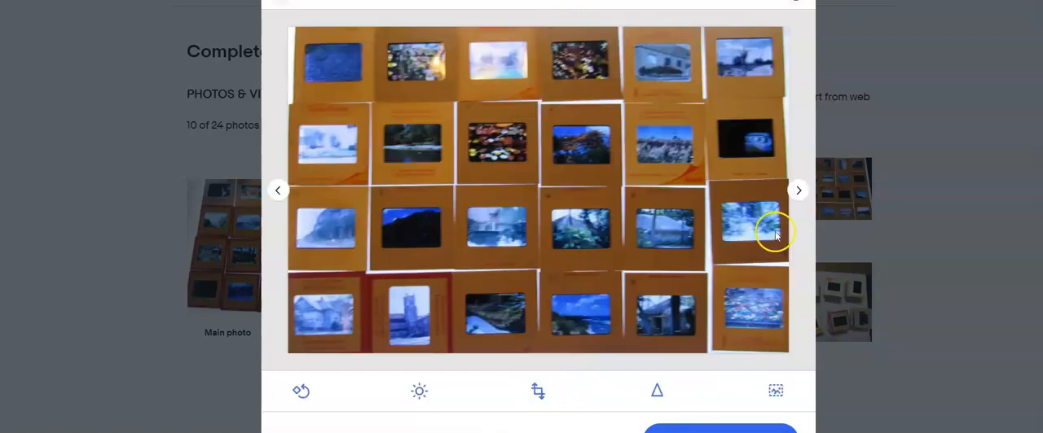
Crop the ninth photo, showing the stacked slides, to cut off the wooden table along its top edge
left_click(794, 191)
left_click(537, 390)
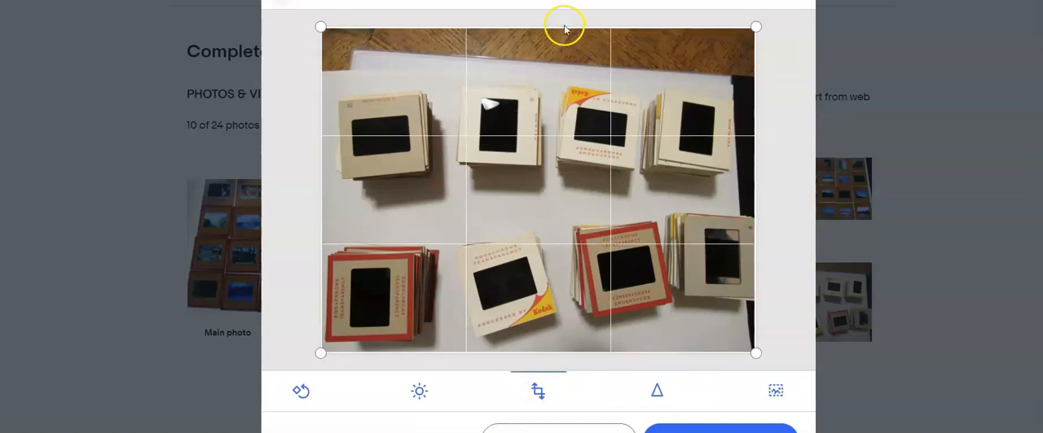
left_click_drag(566, 26, 553, 81)
left_click(656, 391)
Finish the photo editing and make the photo of the stacked slides the main photo
left_click(796, 191)
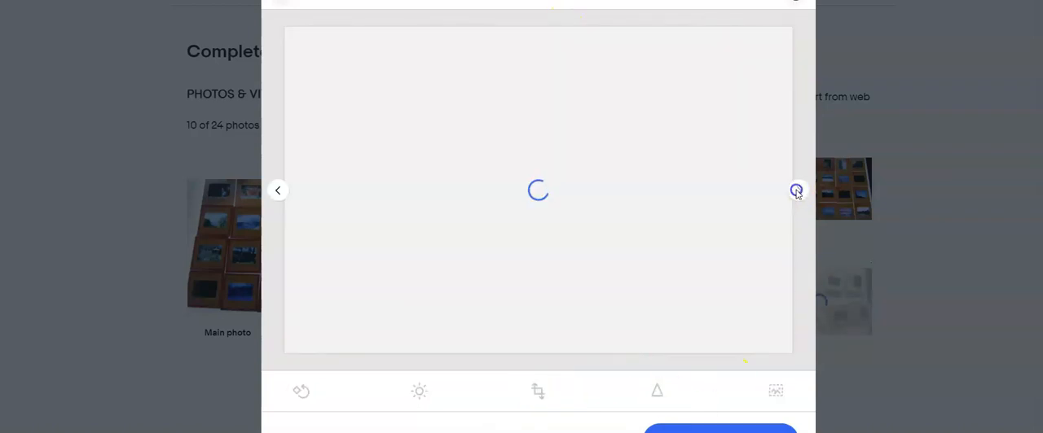
left_click(720, 430)
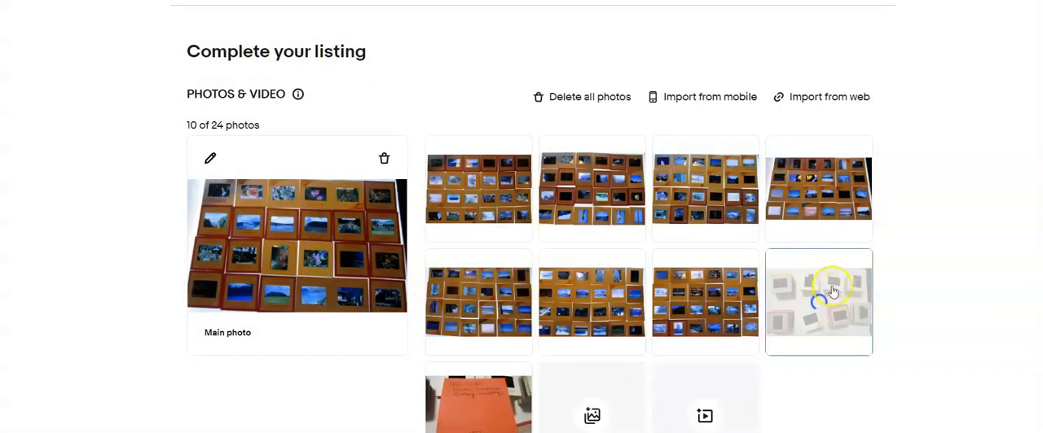
left_click_drag(866, 258, 334, 250)
Title the listing "Lot of 200 Film Slides Flowers, Landscape, Scenery, Buildings *437" and set the custom label (SKU) to 437
scroll(333, 250, "down", 5)
left_click(335, 243)
type("Lot")
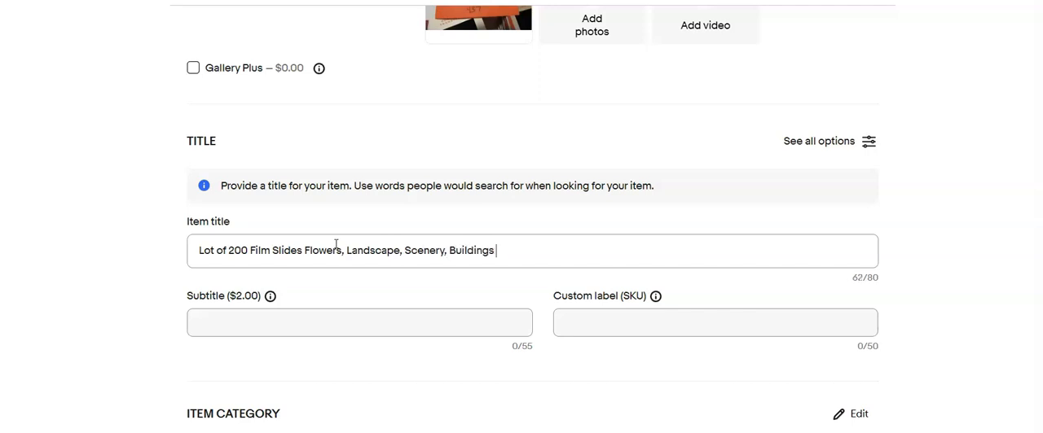
left_click(576, 322)
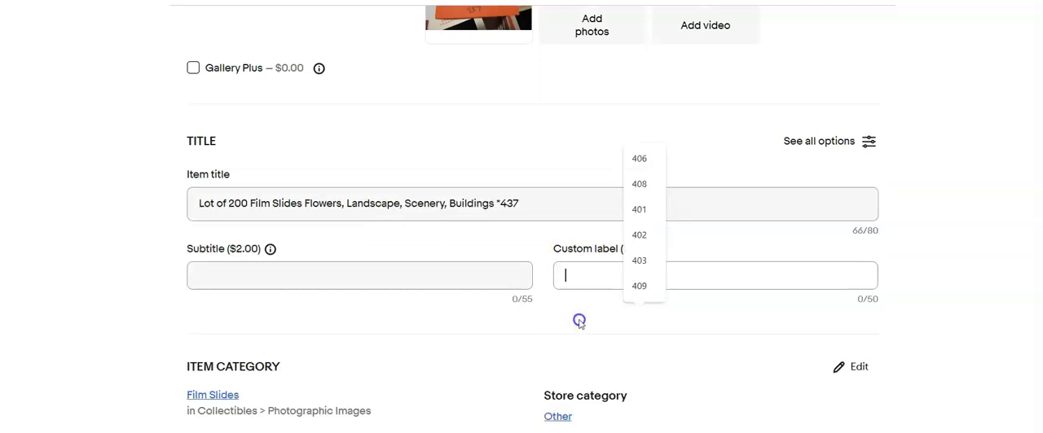
type("437")
Copy the full item title text for reuse in the description
left_click_drag(540, 203, 97, 266)
scroll(126, 309, "down", 8)
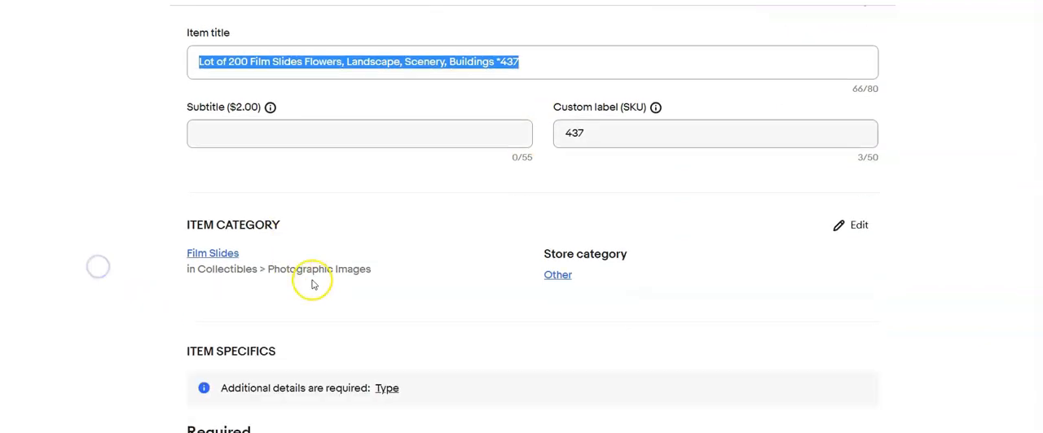
scroll(390, 285, "down", 6)
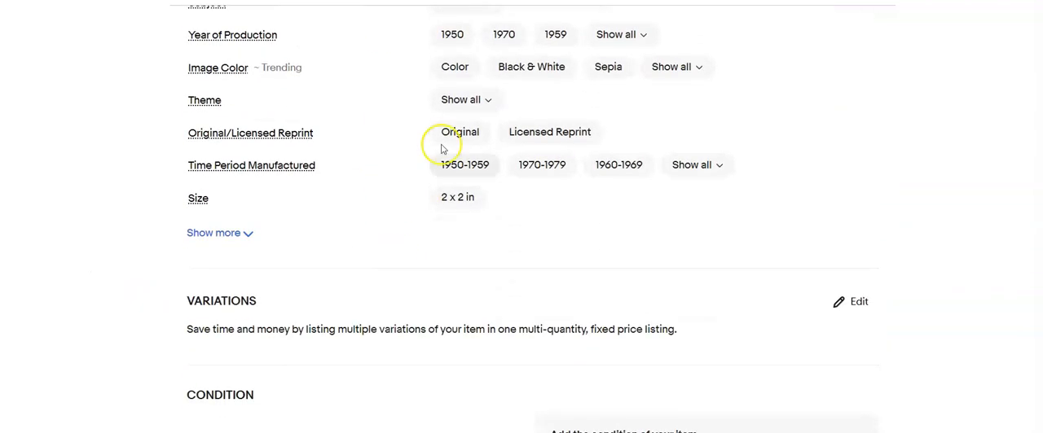
Set the item condition to Used and enter "Processed film slides" as the condition description
left_click(196, 174)
left_click(359, 133)
left_click(330, 211)
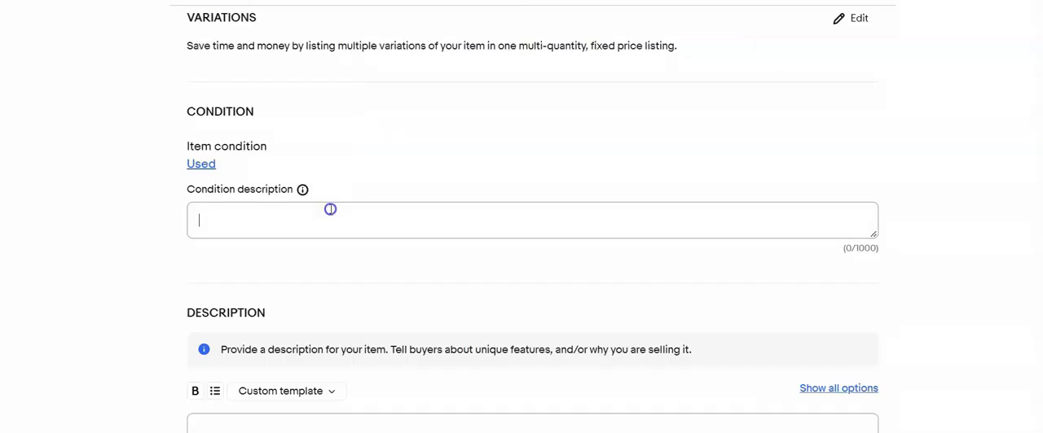
type("Processed film slide")
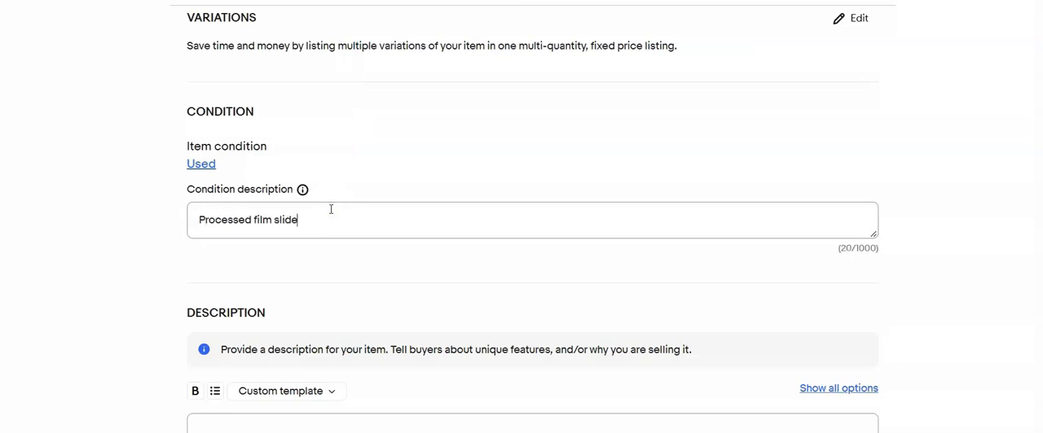
type("s")
Paste the copied title as the item description and delete the trailing number from it
scroll(331, 279, "down", 2)
left_click(331, 282)
type("Lot of 200 Film Slides Flowers, Landscape, Scenery, Buildings *43*")
key("BackSpace")
key("BackSpace")
key("BackSpace")
key("BackSpace")
Set the Buy It Now price to $20.00
scroll(331, 287, "down", 4)
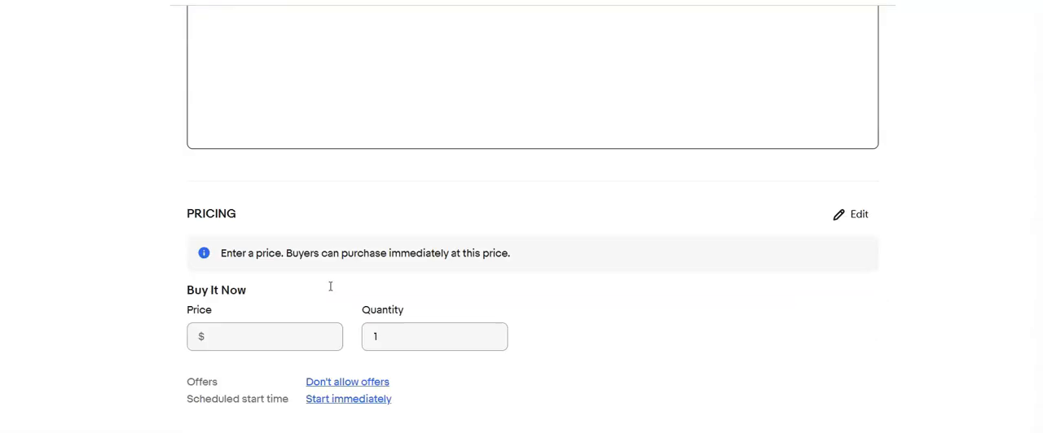
left_click(284, 250)
type("20.00")
Change the shipping policy to Calculated:USPS Priority,2 business days#0
scroll(285, 249, "down", 3)
left_click(461, 229)
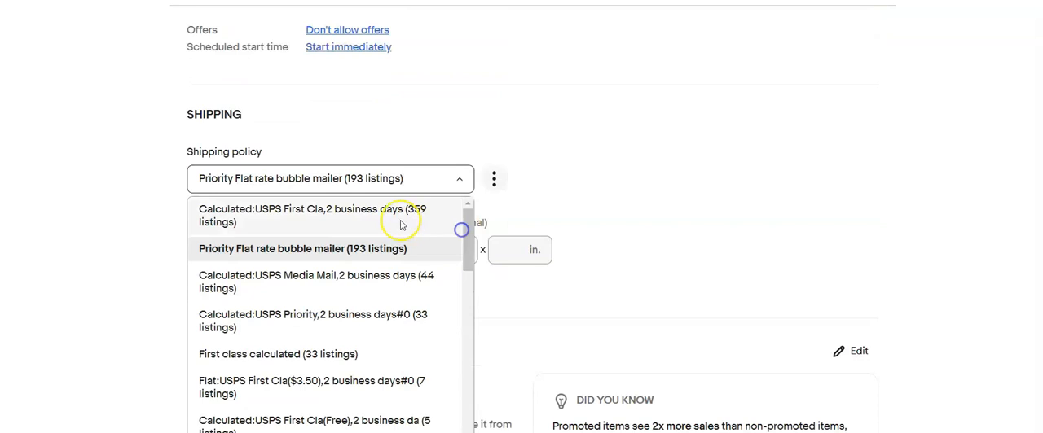
left_click(342, 316)
Enter a package weight of 1 lb and package dimensions of 10 x 8 x 6 in
left_click(209, 258)
left_click(350, 250)
type("10")
key("Tab")
type("6")
key("Tab")
type("4")
scroll(349, 247, "down", 3)
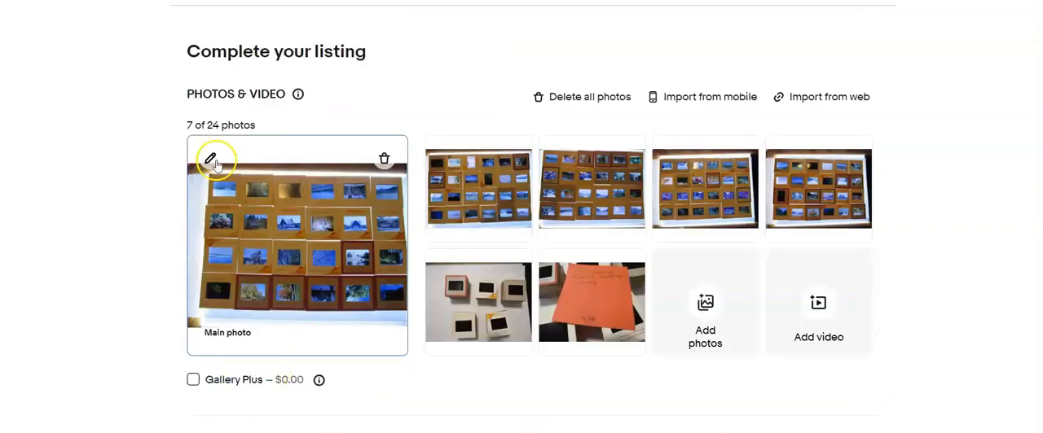
Open the main photo of the next listing for editing and crop its bottom, top and left edges to the slides
left_click(211, 159)
left_click(538, 390)
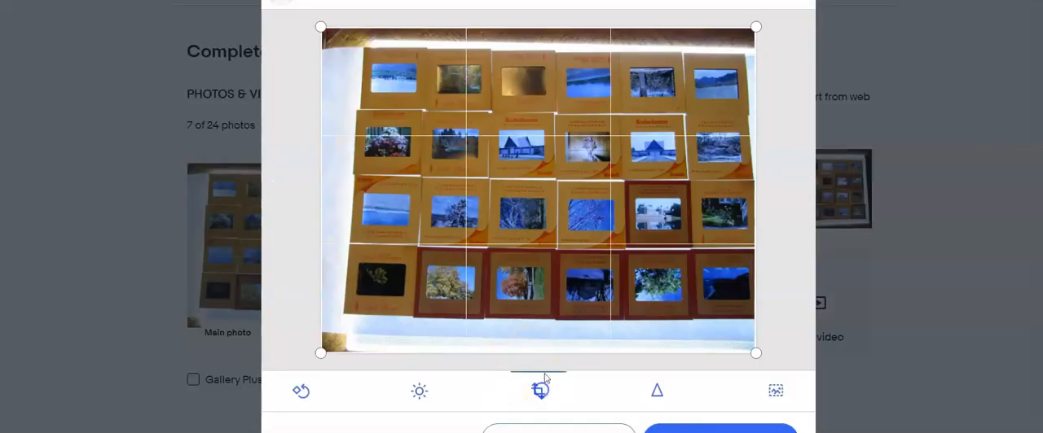
left_click_drag(539, 350, 549, 319)
left_click_drag(554, 31, 554, 51)
left_click_drag(321, 171, 352, 171)
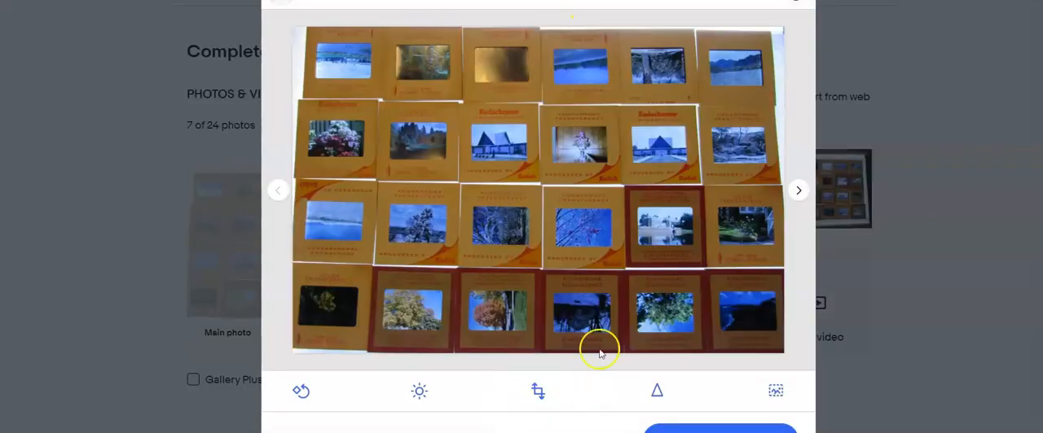
Crop the second photo by trimming its bottom, top and left edges to the slide grid
left_click(798, 191)
left_click(538, 391)
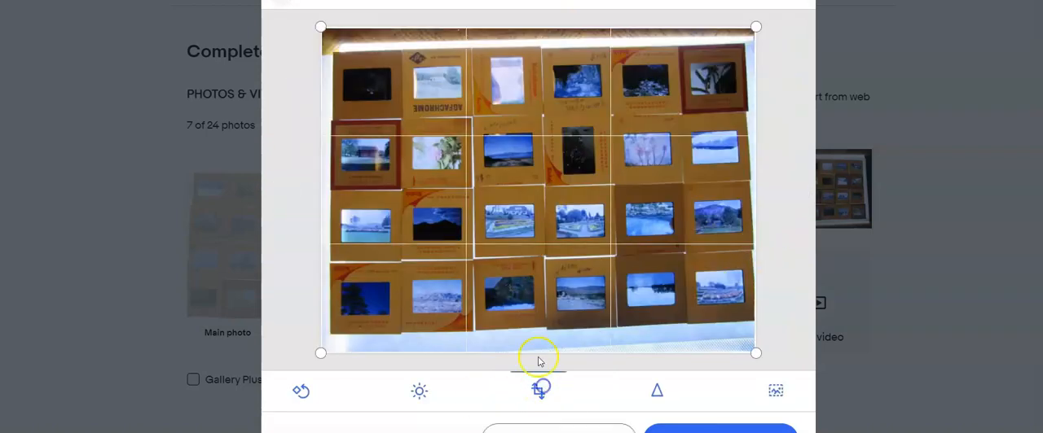
left_click_drag(539, 352, 543, 326)
left_click_drag(543, 28, 543, 50)
left_click_drag(320, 253, 333, 198)
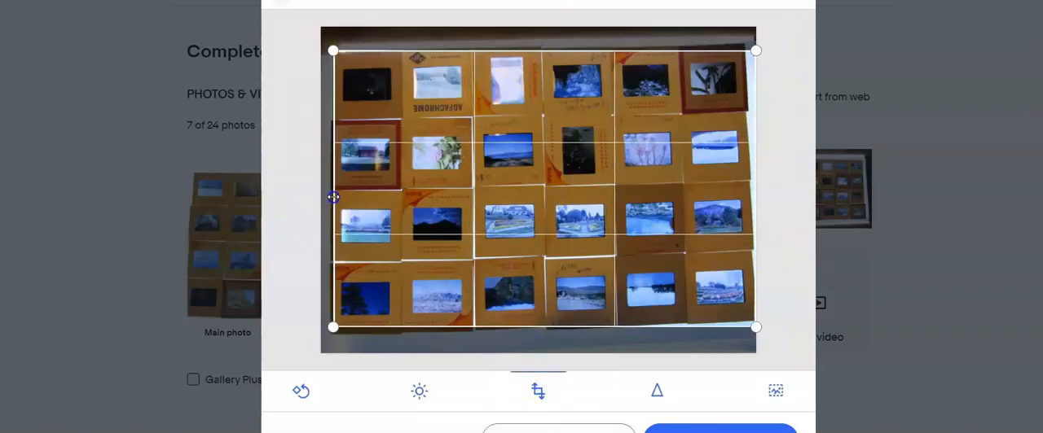
Crop the third photo by trimming its bottom edge up to the last row of slides
left_click(784, 191)
left_click(536, 391)
left_click_drag(551, 358, 554, 312)
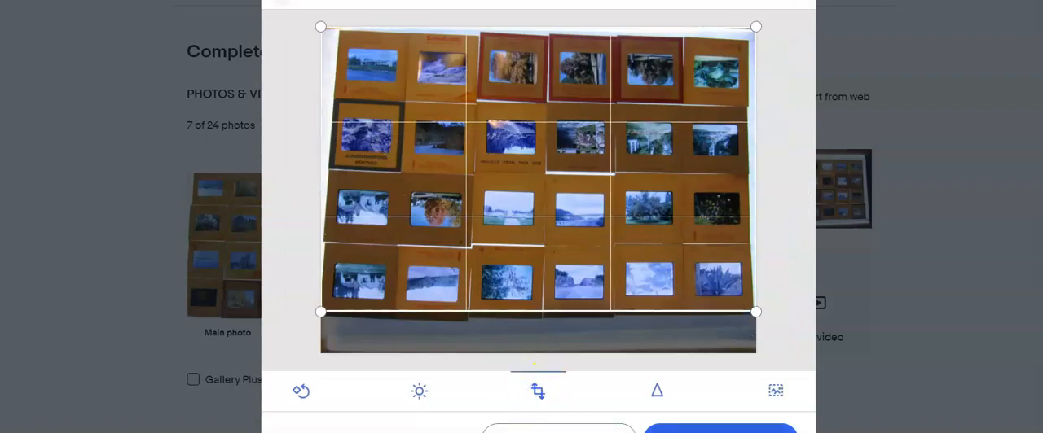
Crop the fourth photo by trimming its bottom, left, top and right edges to the slide grid
left_click(787, 191)
left_click(538, 390)
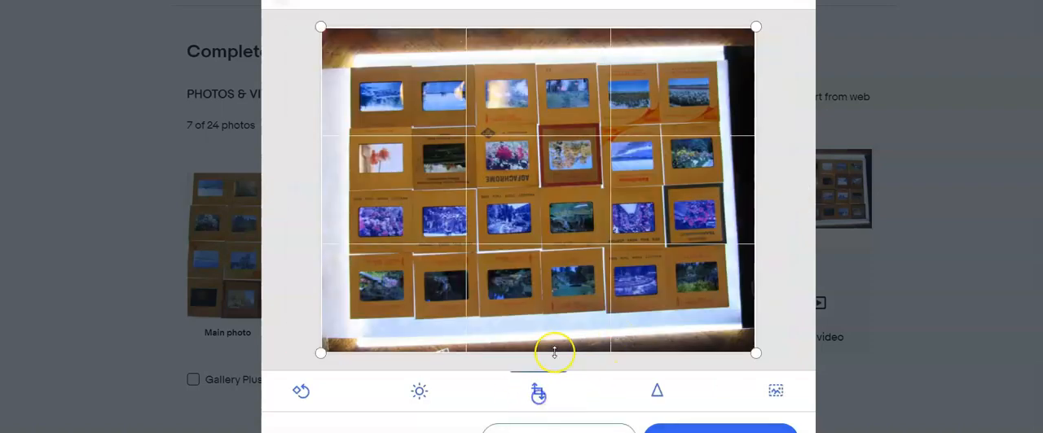
left_click_drag(554, 353, 558, 311)
left_click_drag(323, 131, 350, 131)
left_click_drag(481, 31, 517, 58)
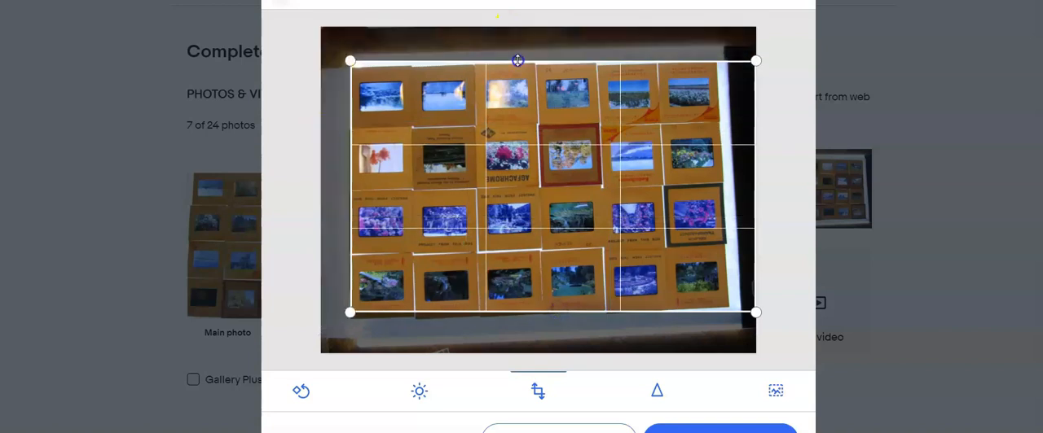
left_click_drag(755, 170, 729, 170)
left_click_drag(323, 185, 351, 183)
left_click(562, 431)
Crop the fifth photo by trimming its bottom, top, left and right edges to the slide grid
left_click(798, 190)
left_click(538, 391)
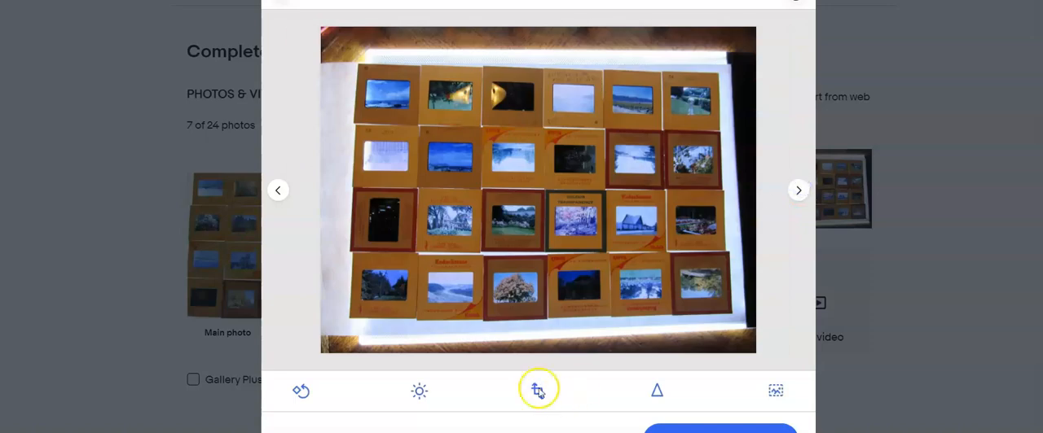
left_click_drag(545, 351, 557, 314)
left_click_drag(547, 28, 550, 70)
left_click_drag(320, 136, 354, 137)
left_click_drag(752, 198, 728, 199)
left_click(667, 397)
Crop the sixth photo, showing the stacked slides, by trimming its top and left edges
left_click(798, 190)
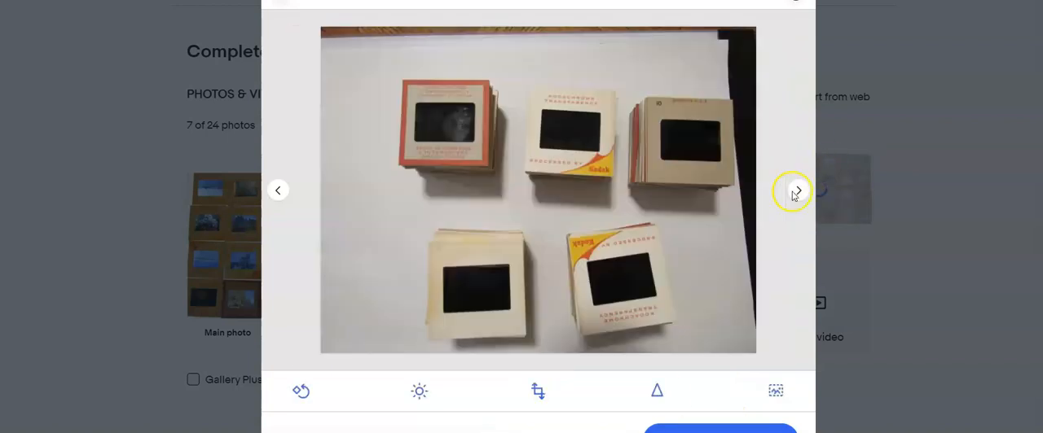
left_click(537, 391)
left_click_drag(584, 28, 584, 67)
left_click_drag(322, 159, 333, 159)
left_click(653, 392)
Finish the photo edits and make the stacked-slides photo the listing's main photo
left_click(798, 191)
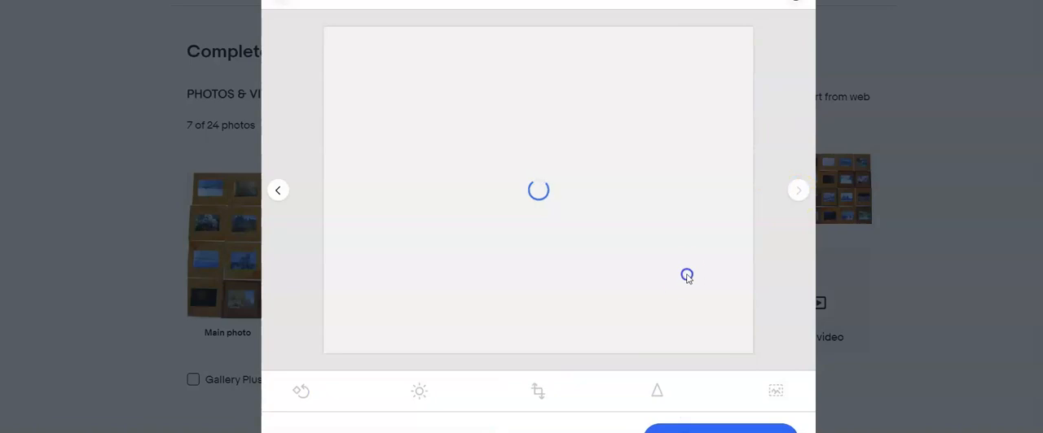
left_click(705, 427)
scroll(510, 366, "down", 1)
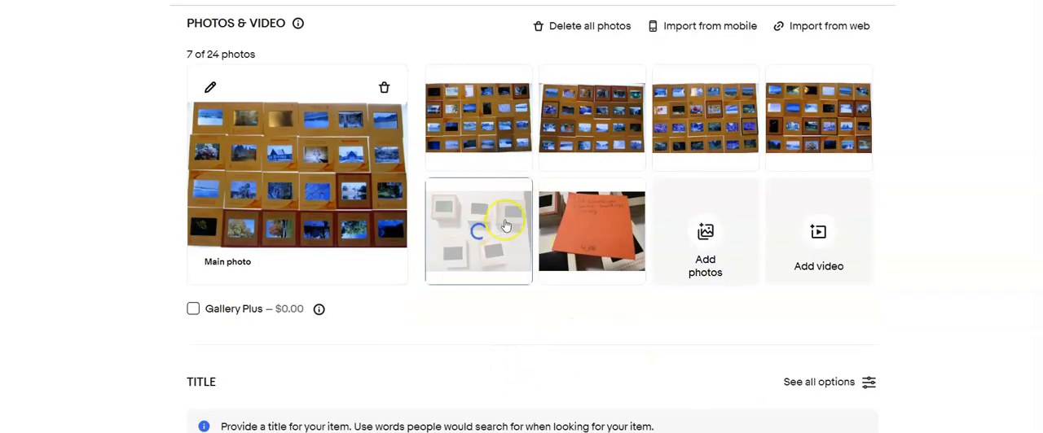
left_click_drag(505, 234, 350, 163)
Enter the item title "Lot of 124 Slide Landscape, Flowers, Buildings, Scenery *438"
scroll(421, 257, "down", 3)
left_click(409, 280)
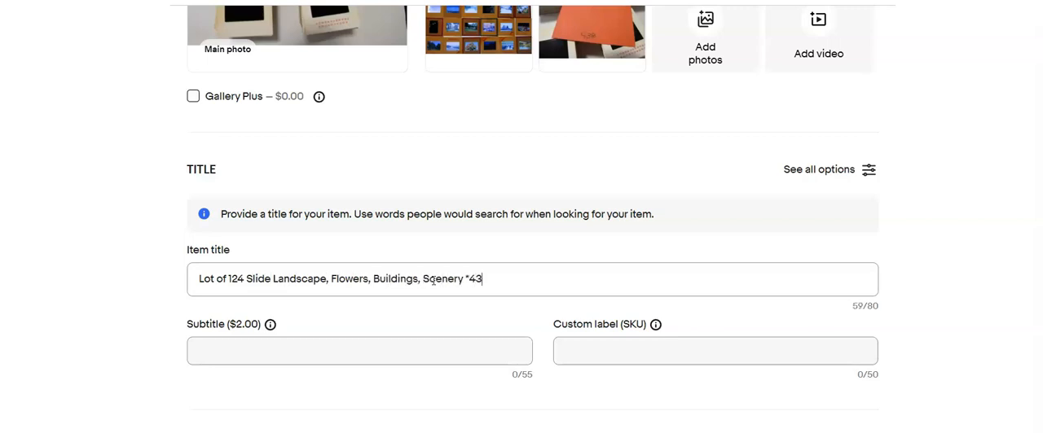
type("6")
Set the custom label (SKU) to 438 and copy the item title for reuse
scroll(432, 280, "down", 1)
left_click(619, 277)
scroll(619, 138, "down", 2)
type("436")
scroll(619, 139, "down", 3)
scroll(456, 163, "down", 10)
left_click_drag(489, 160, 189, 127)
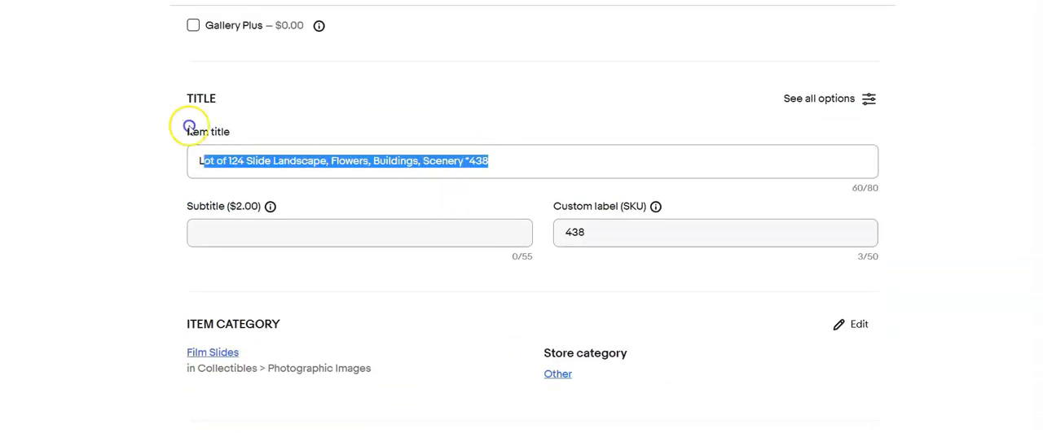
Set the item condition to Used and enter "Processed film slide" as the condition description
scroll(299, 235, "down", 12)
left_click(193, 275)
left_click(352, 141)
left_click(357, 323)
type("Processed film sl")
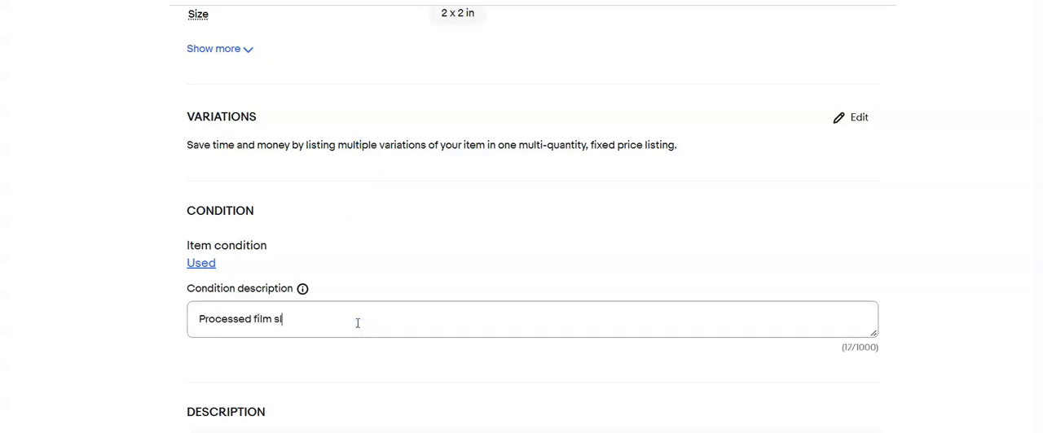
type("ide")
Paste the title into the description, remove its trailing number and end with "Please refer to photos"
scroll(357, 323, "down", 3)
left_click(363, 320)
type("Lot of 124 Slide Landscape, Flowers, Buildings, Scenery *438")
key("BackSpace")
key("BackSpace")
key("BackSpace")
key("BackSpace")
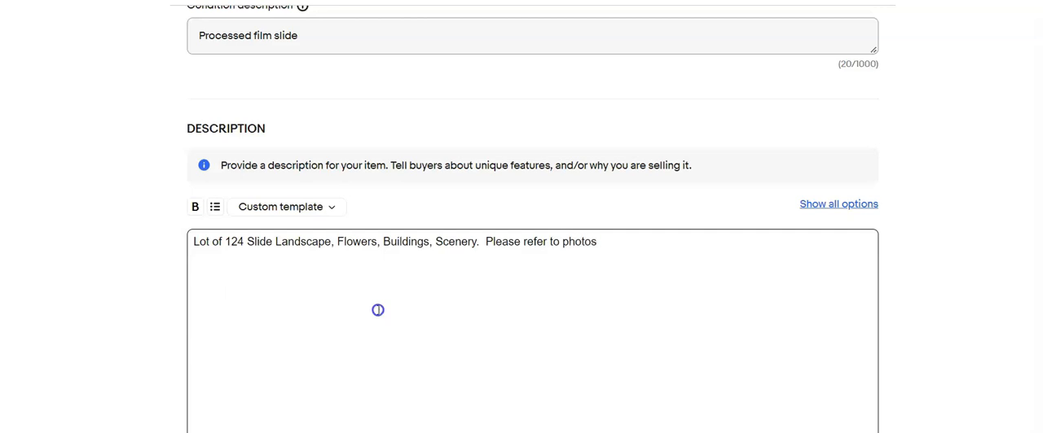
Set the Buy It Now price to $15.00
scroll(378, 310, "down", 5)
left_click(299, 275)
type("20.")
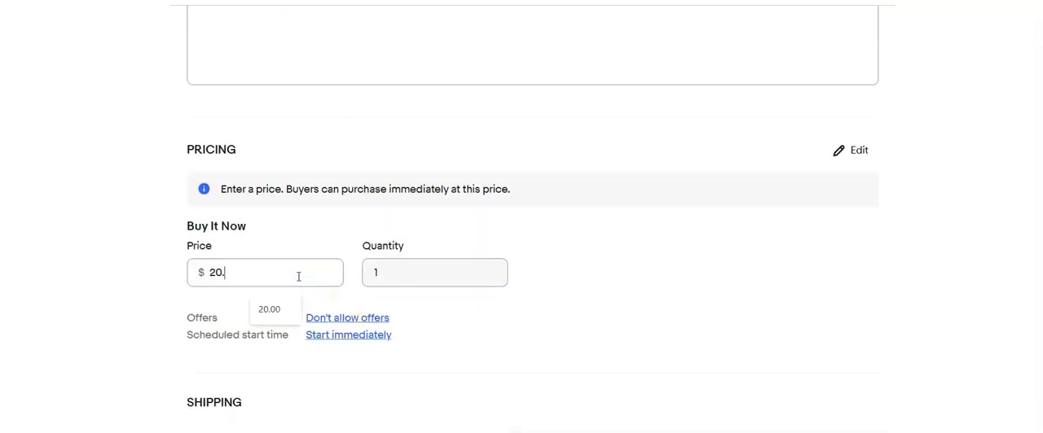
type("15.00")
Choose the calculated USPS First Class shipping policy with 2 business days and set the package weight to 13 oz
scroll(293, 286, "down", 4)
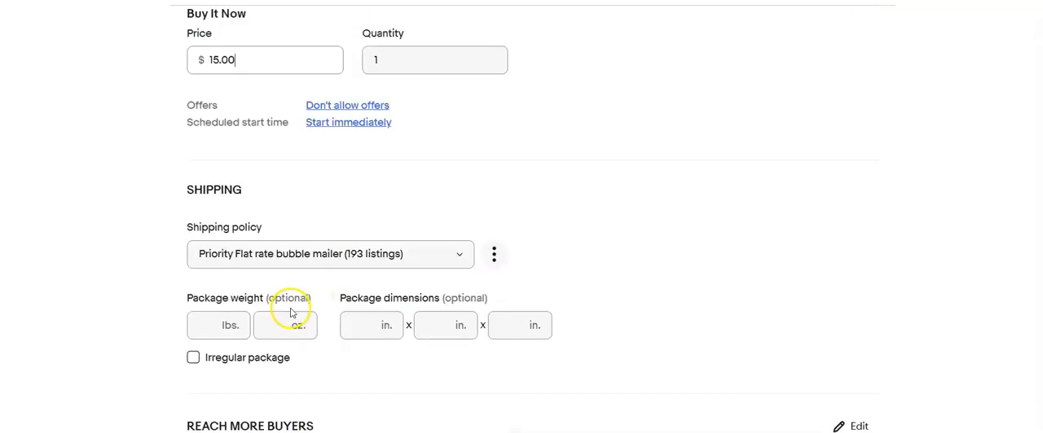
left_click(462, 257)
left_click(461, 258)
left_click(278, 278)
type("13")
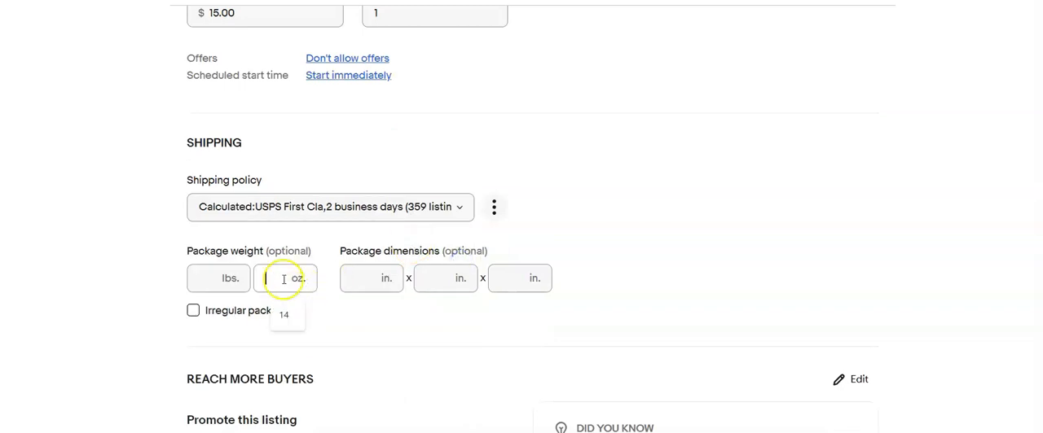
Set the package dimensions to 6 x 4 x 4 in
scroll(302, 307, "up", 1)
left_click(348, 346)
type("6")
key("Tab")
type("4")
key("Tab")
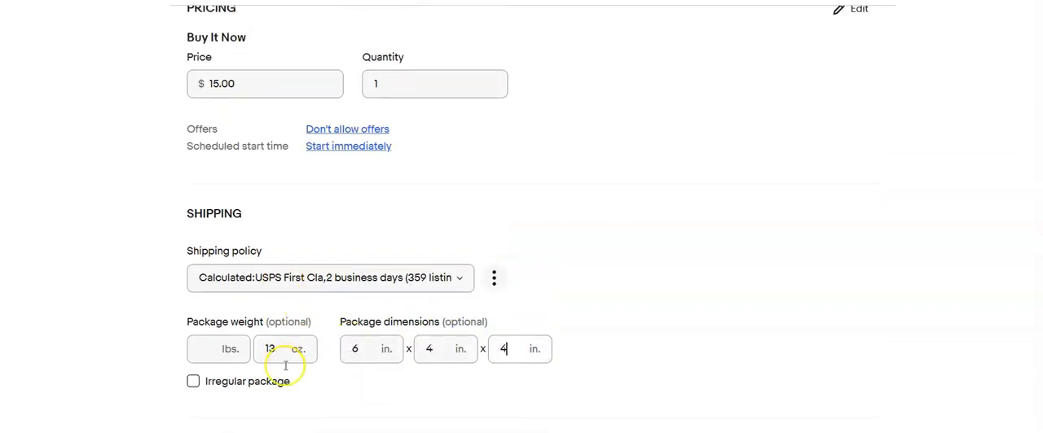
type("4")
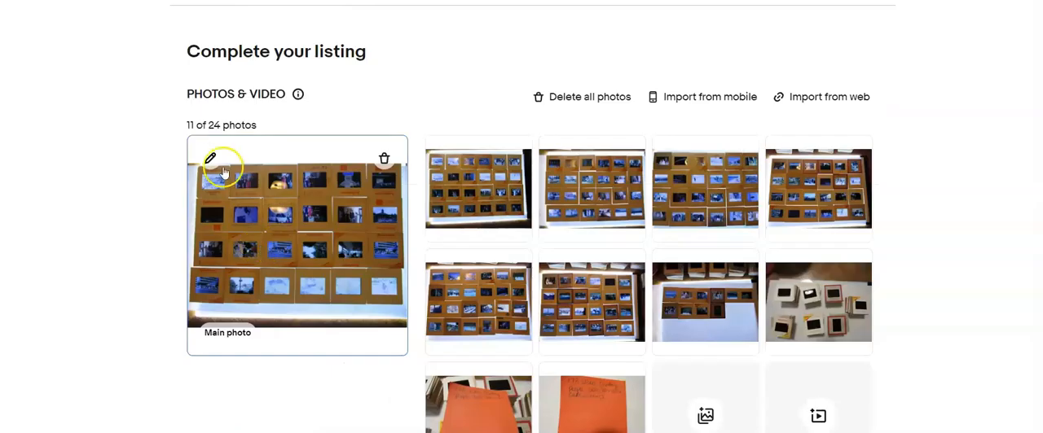
Open the main photo of the next listing for editing and crop its bottom edge up to the last slide row
left_click(210, 158)
left_click(535, 391)
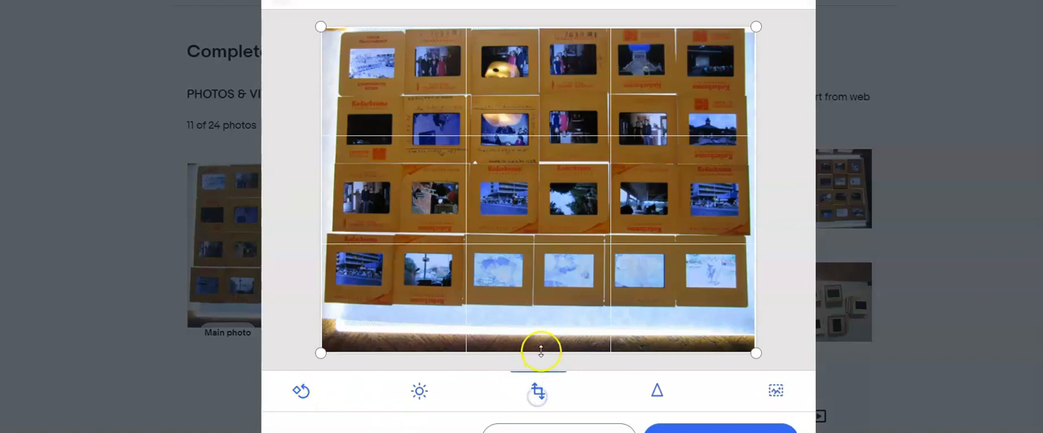
left_click_drag(539, 352, 535, 303)
left_click(720, 429)
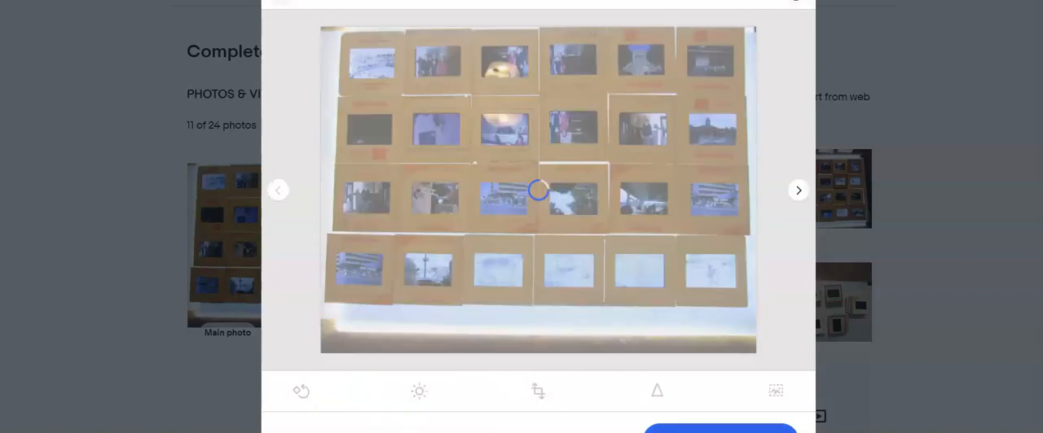
Crop the listing's second photo by trimming its bottom, top, left and right edges to the slides
left_click(800, 190)
left_click(538, 391)
left_click_drag(533, 355, 533, 300)
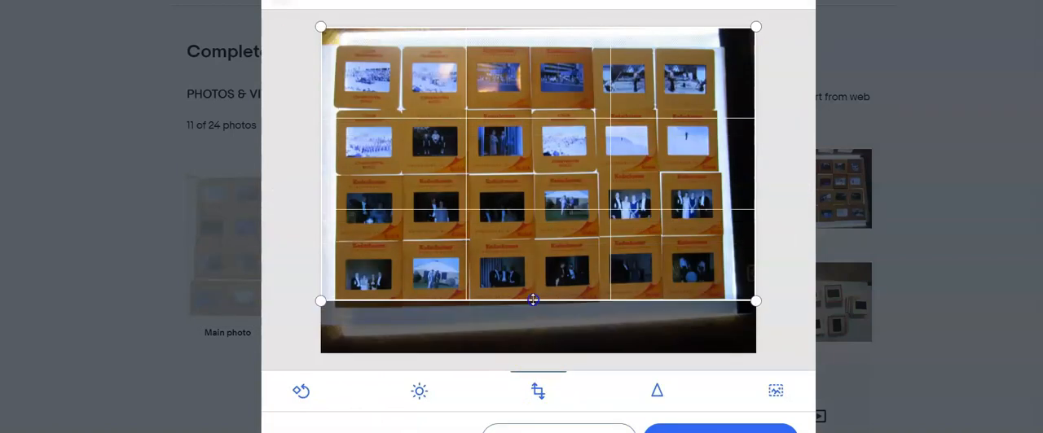
left_click_drag(492, 26, 491, 46)
left_click_drag(323, 128, 335, 128)
left_click_drag(753, 160, 719, 170)
left_click(720, 429)
Crop the third photo by trimming its bottom, top and left edges to the slide grid
left_click(795, 193)
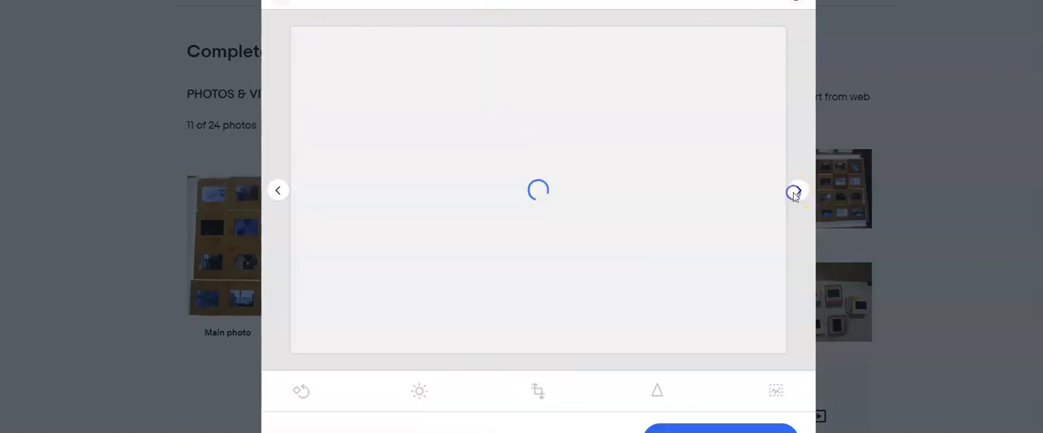
left_click(538, 391)
left_click_drag(543, 352, 542, 317)
left_click_drag(547, 27, 551, 53)
left_click_drag(332, 169, 349, 172)
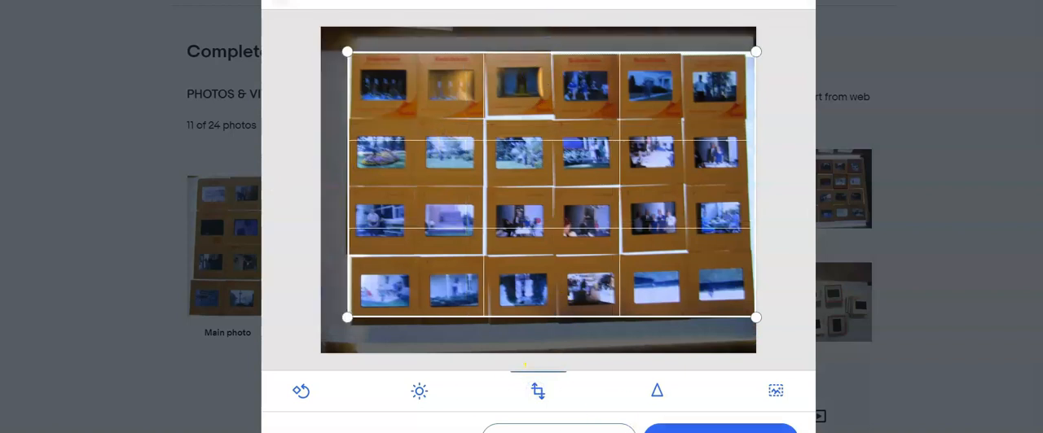
left_click(681, 429)
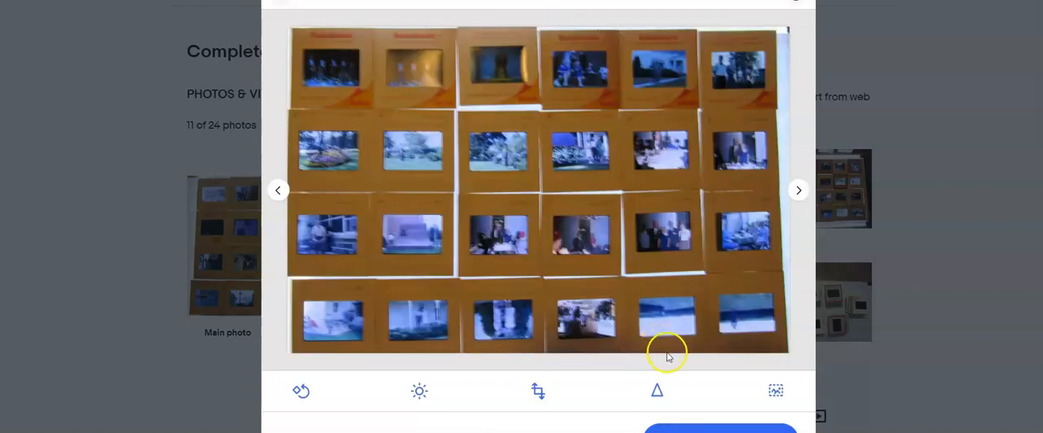
Crop the fifth photo by trimming all four edges to the slide grid
left_click(797, 191)
left_click(798, 191)
left_click(541, 385)
left_click_drag(551, 352, 551, 322)
left_click_drag(518, 29, 519, 69)
left_click_drag(323, 156, 335, 154)
left_click_drag(756, 183, 722, 186)
Crop the sixth photo by trimming its bottom, top and right edges to the slide grid
left_click(798, 188)
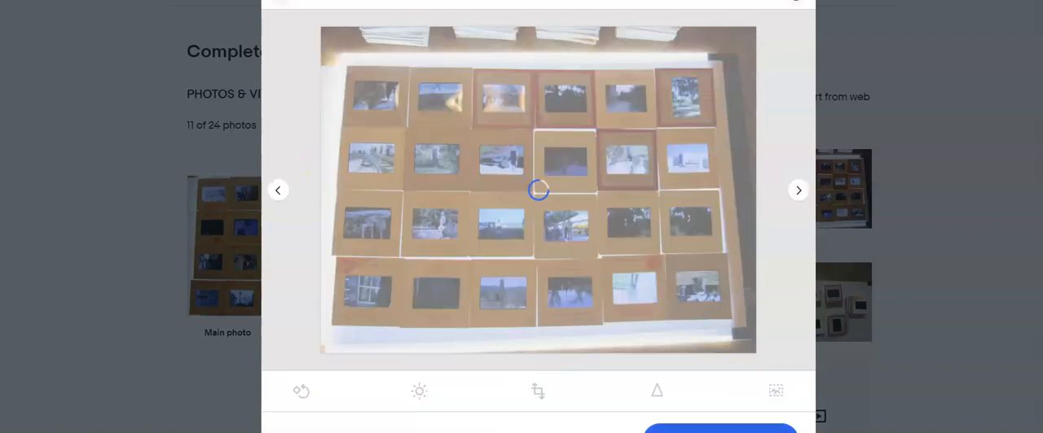
left_click(798, 191)
left_click(538, 391)
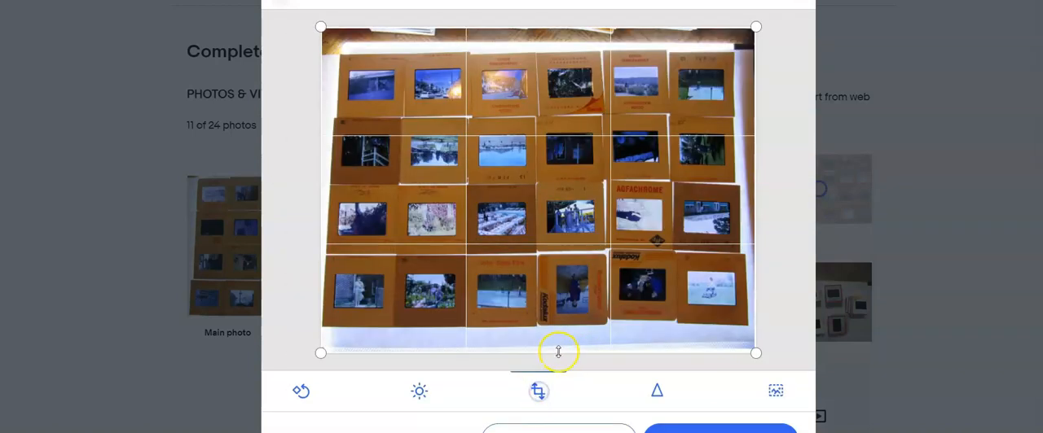
left_click_drag(556, 351, 555, 322)
left_click_drag(527, 26, 528, 51)
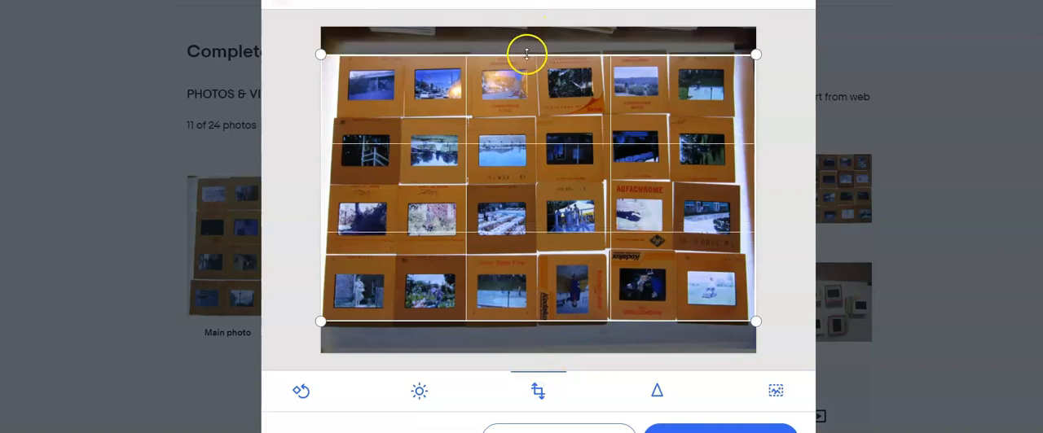
left_click_drag(741, 226, 739, 229)
Crop the seventh photo by trimming its top, bottom and right edges, removing the dark border and background slides
left_click(796, 196)
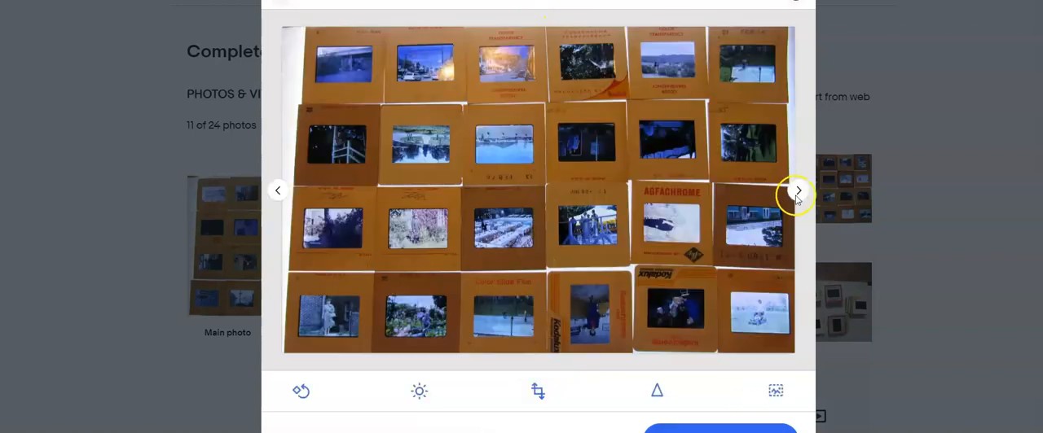
left_click(794, 198)
left_click(534, 393)
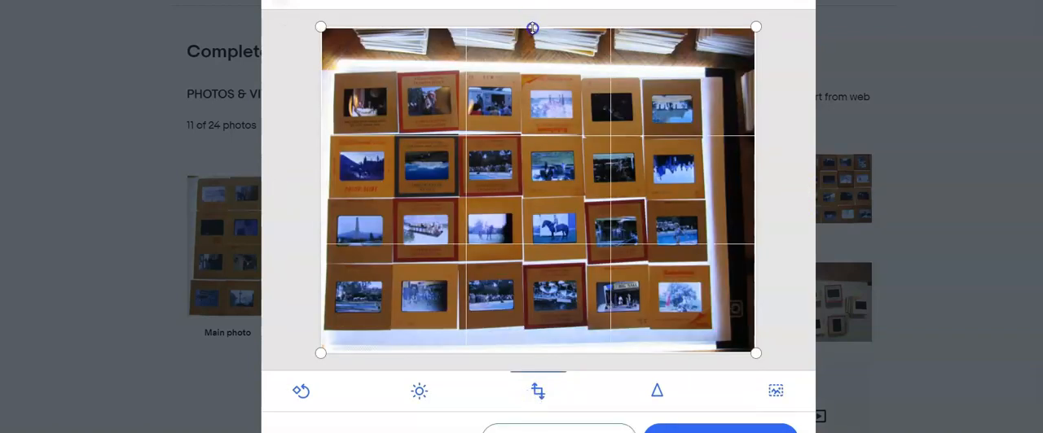
left_click_drag(531, 28, 530, 75)
left_click_drag(519, 353, 518, 325)
left_click_drag(755, 195, 704, 197)
Crop the eighth photo by trimming its bottom, top and left edges around the two rows of slides
left_click(795, 190)
left_click(797, 191)
left_click(538, 391)
left_click_drag(546, 351, 569, 255)
left_click_drag(520, 26, 507, 120)
left_click_drag(321, 197, 355, 201)
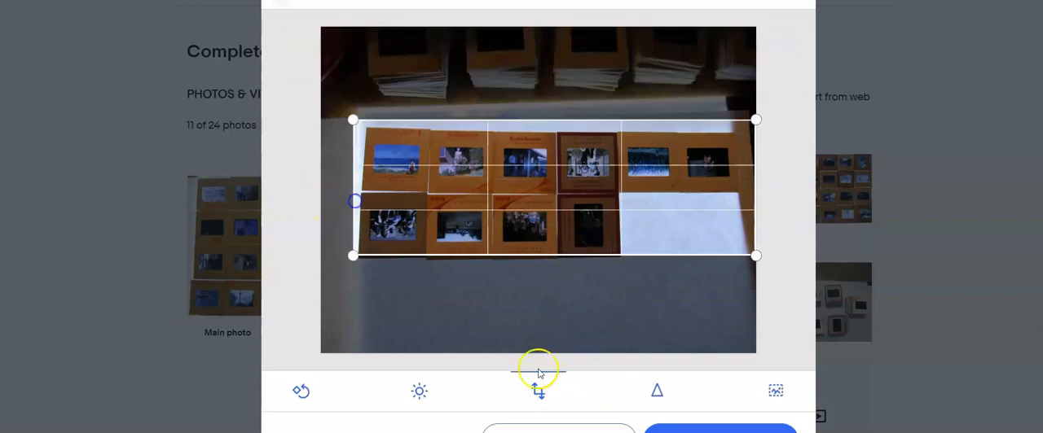
left_click(537, 375)
Crop the stacked-slides photo by trimming the wooden table from its top edge
left_click(798, 191)
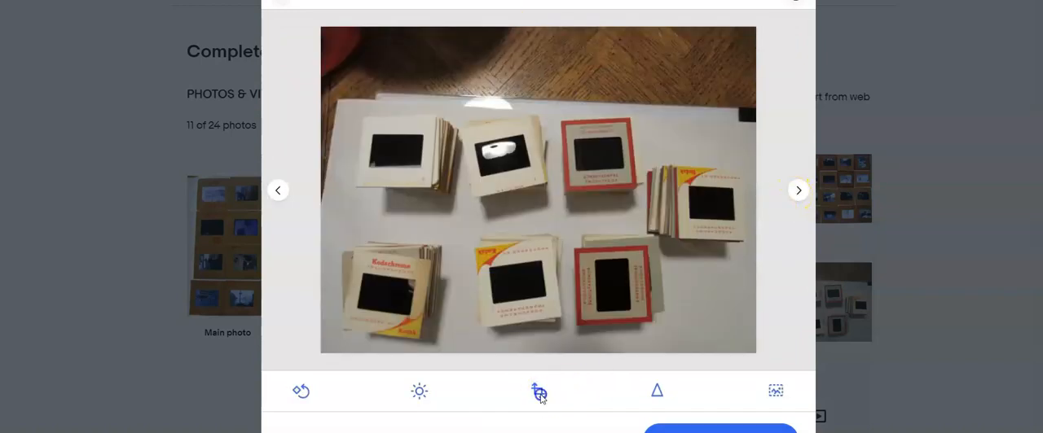
left_click(540, 394)
left_click_drag(566, 26, 566, 105)
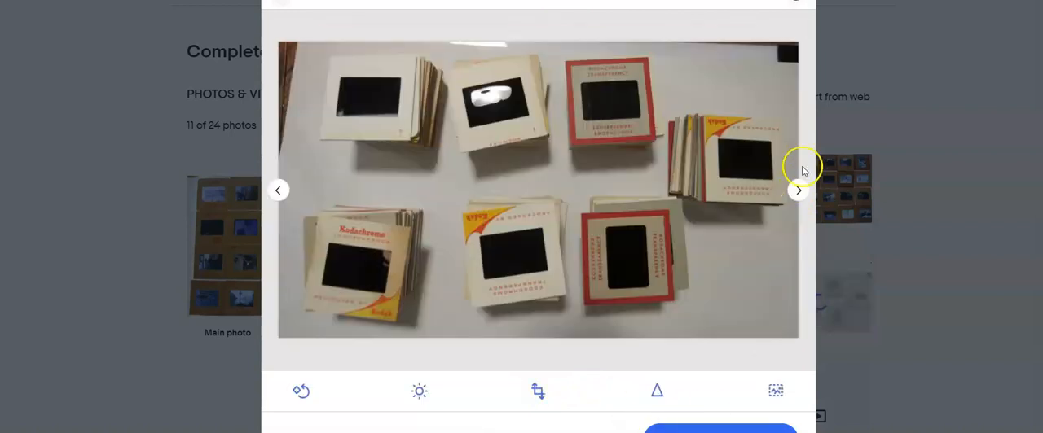
left_click(798, 190)
Check the last two photos, finish editing and delete the photo just before the orange note
left_click(797, 194)
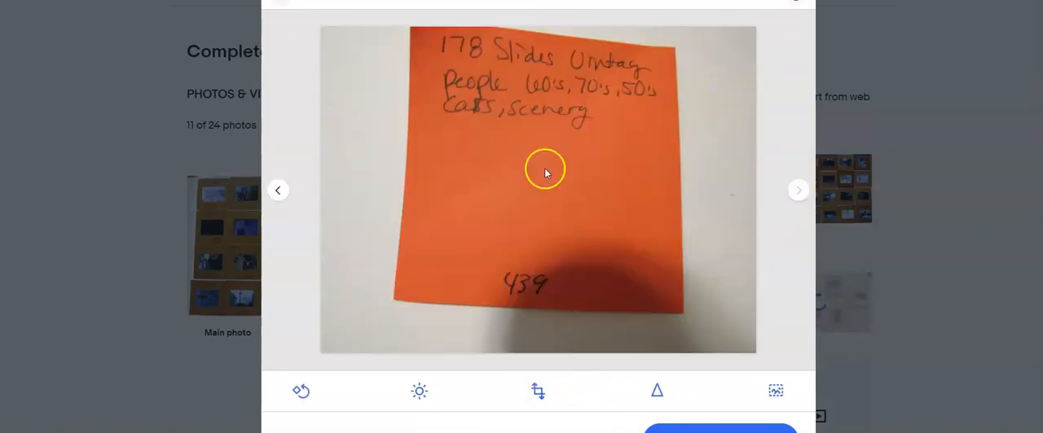
left_click(277, 191)
left_click(794, 192)
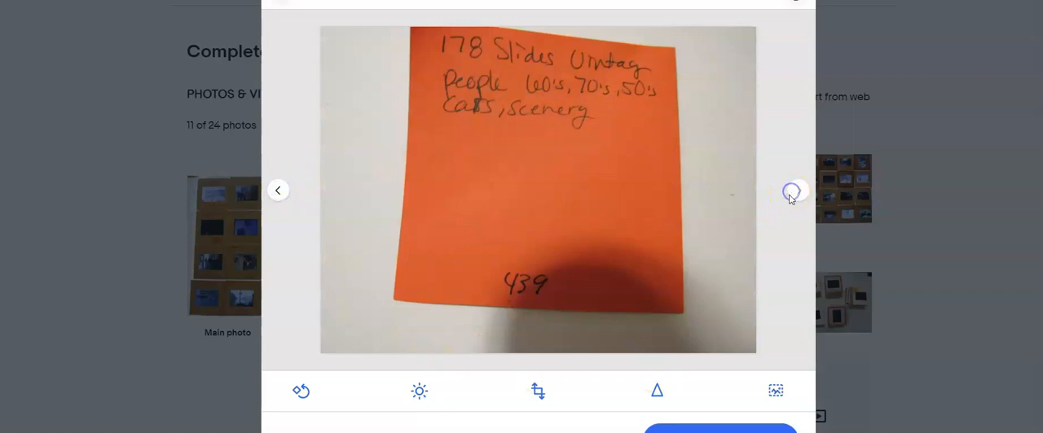
left_click(278, 193)
left_click(707, 431)
left_click(515, 379)
Move the photo of the stacked slides into the main photo position
scroll(614, 342, "down", 5)
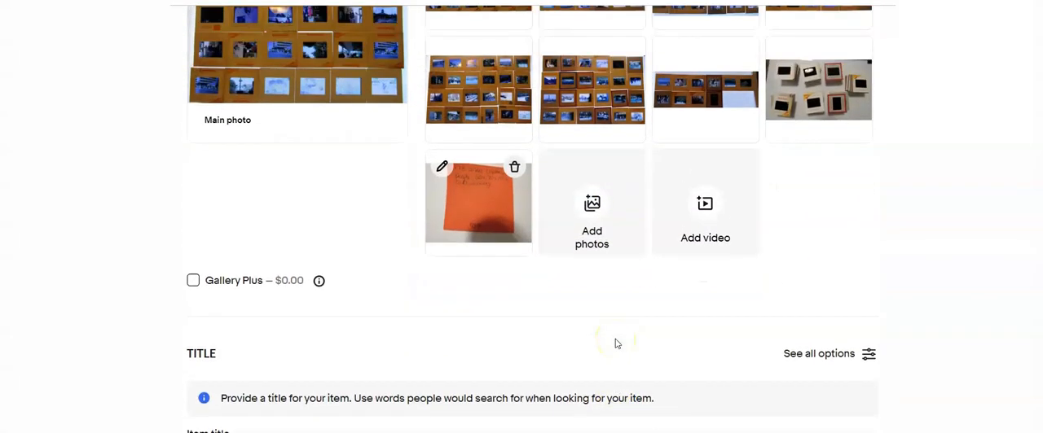
left_click(523, 325)
scroll(523, 326, "up", 4)
left_click_drag(807, 231, 375, 195)
Enter the item title "Lot of 178 Vintage Film Slides 1950, 60 , 70 People, Cars, Scenery"
scroll(457, 237, "down", 5)
left_click(470, 247)
type("Lot of 178 Vintage Film Slides 1950, 60 , 70 People, Cars, S")
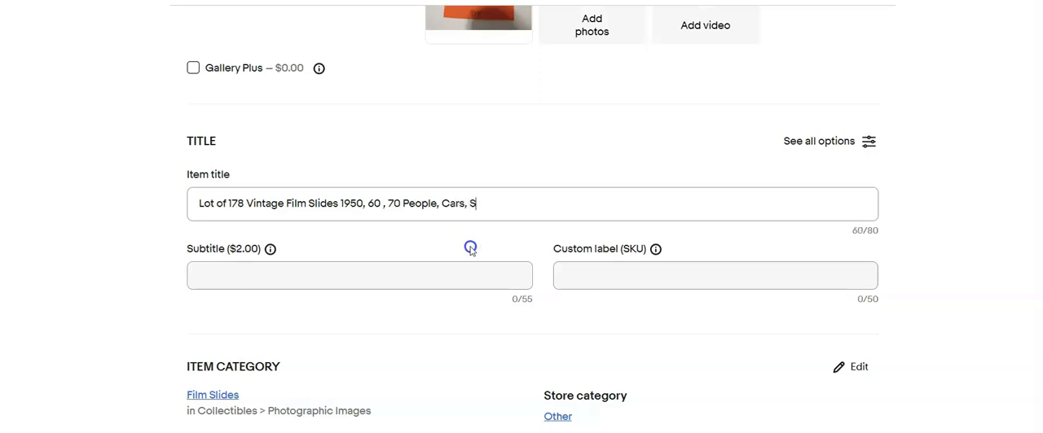
Set the custom label (SKU) to 439 and copy the item title for reuse
left_click(589, 275)
type("439")
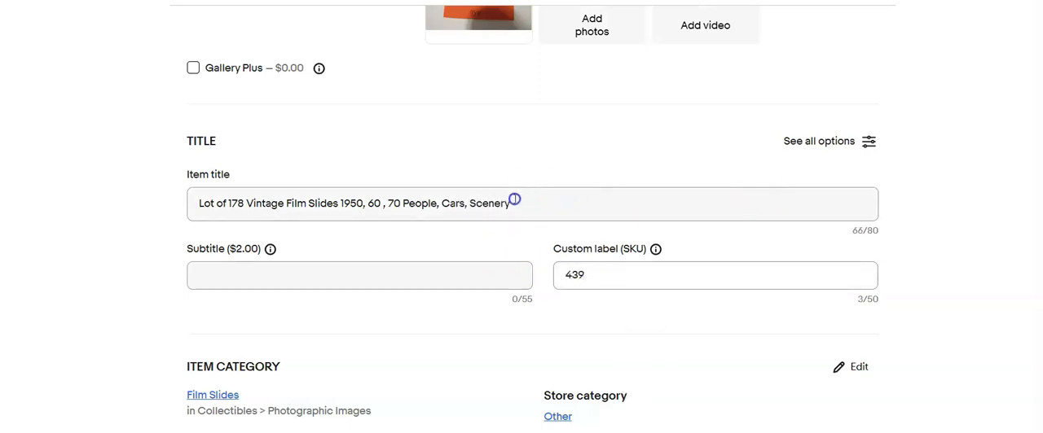
left_click_drag(512, 203, 210, 158)
key("ctrl+c")
Set this listing's condition to Used with the condition description "Processed film slide"
scroll(443, 209, "down", 5)
left_click(443, 209)
scroll(361, 212, "down", 10)
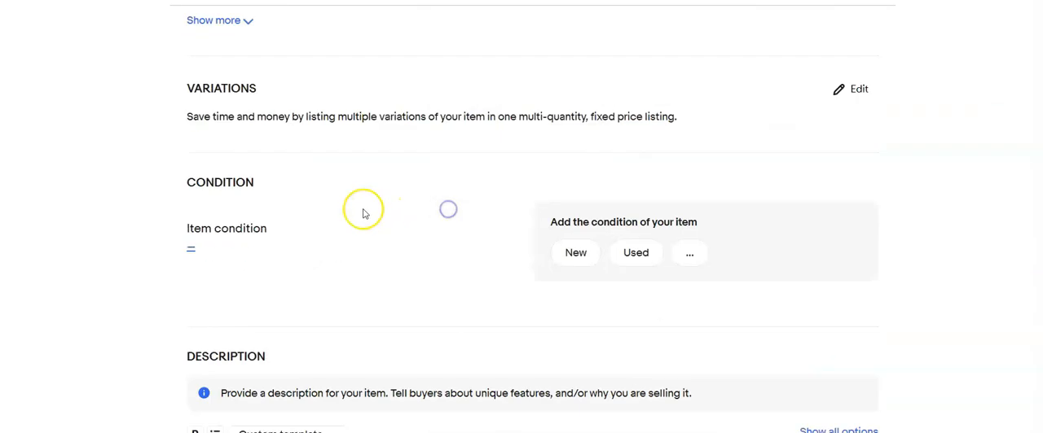
left_click(188, 246)
left_click(346, 139)
left_click(355, 287)
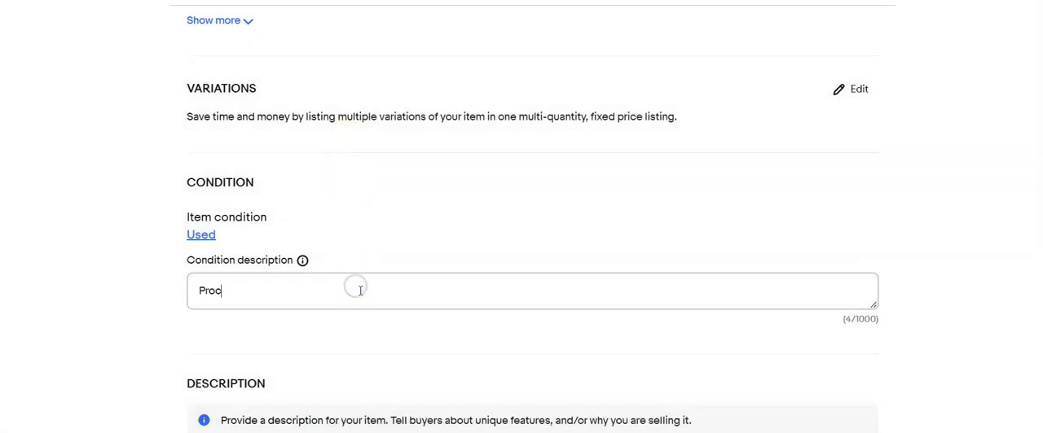
type("Processed film slide")
Paste the copied title into the description and add a closing reference to photos
scroll(359, 291, "down", 3)
left_click(331, 359)
key("ctrl+v")
type("to photos")
Set the Buy It Now price to 25.00 and choose the calculated USPS Priority, 2 business days shipping policy
scroll(330, 358, "down", 5)
left_click(237, 383)
type("25.0")
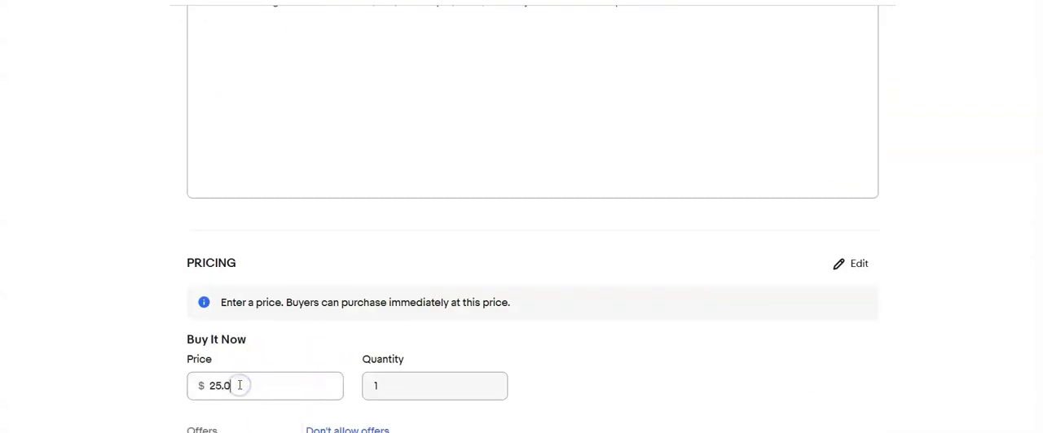
type("0")
scroll(244, 383, "down", 5)
left_click(457, 295)
left_click(333, 386)
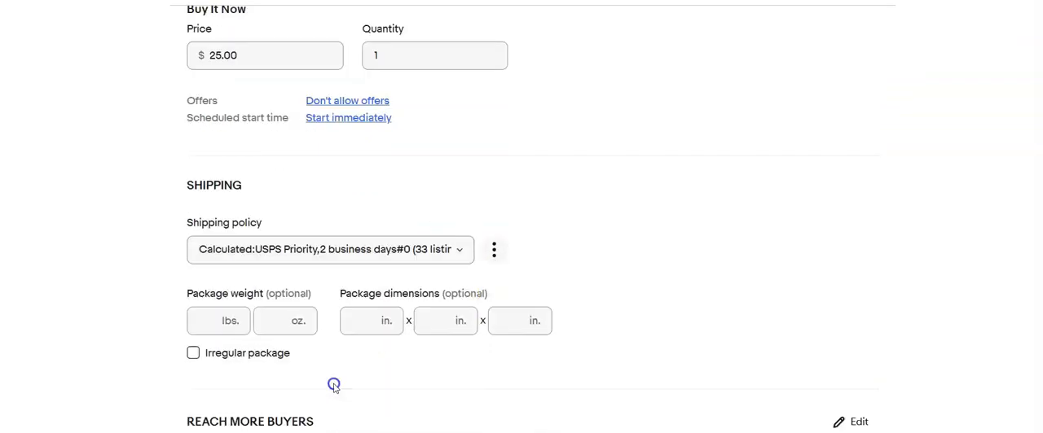
Enter the package dimensions as 10 x 8 x 6 in
key("Tab")
type("10")
key("Tab")
type("8")
key("Tab")
type("6")
scroll(215, 350, "down", 5)
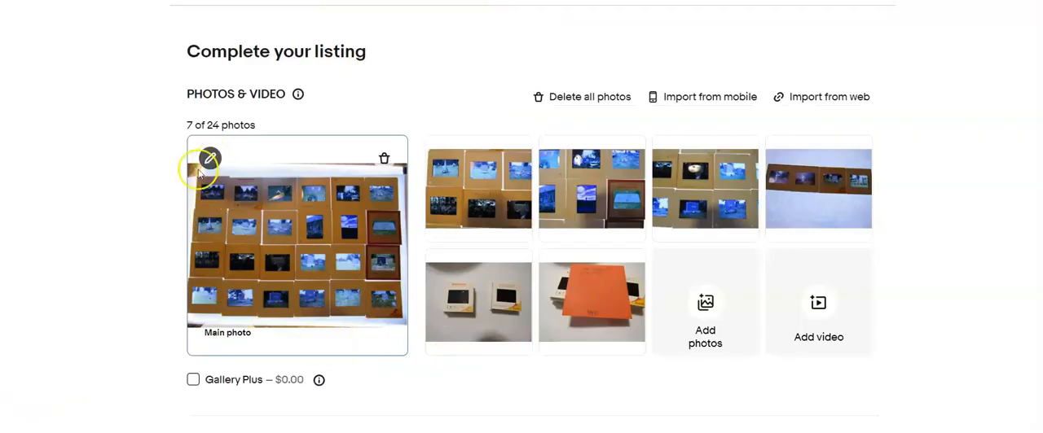
Crop the lower and upper edges of the next listing's main photo close to the rows of slides
left_click(205, 163)
left_click(537, 391)
left_click_drag(522, 349, 529, 326)
left_click_drag(557, 27, 560, 55)
left_click(709, 429)
Crop the photo of the single row of four slides above and below the strip, and finish the photo editing
left_click(800, 192)
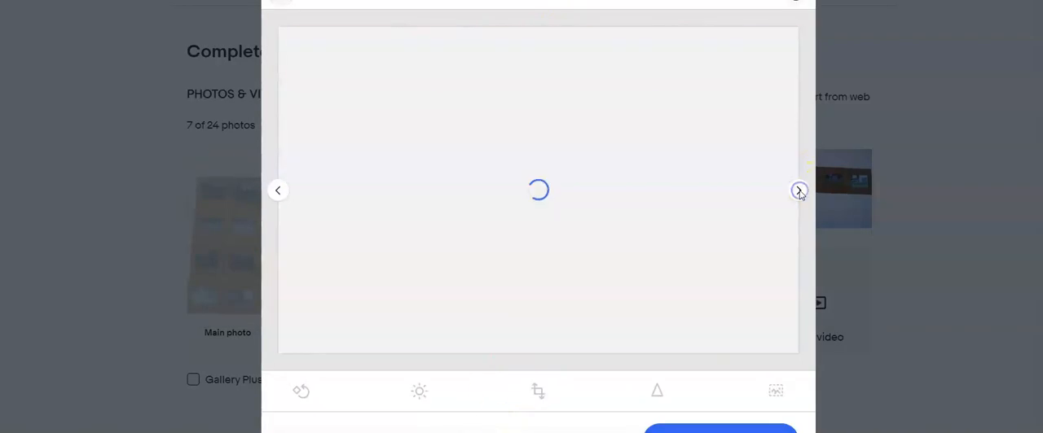
left_click(799, 191)
left_click(800, 192)
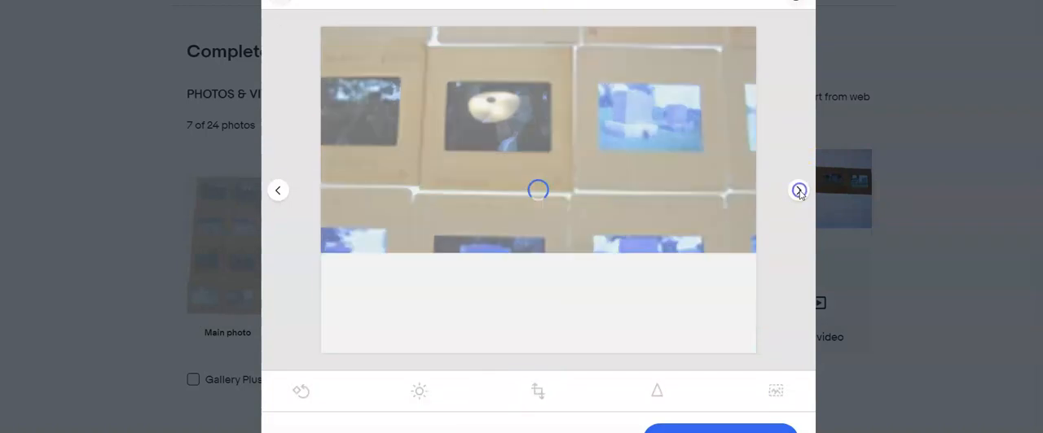
left_click(799, 191)
left_click(537, 392)
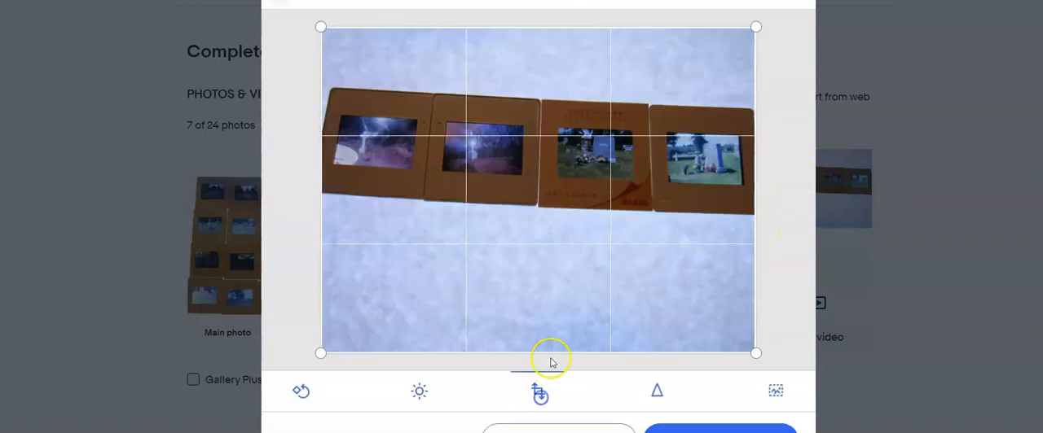
left_click_drag(550, 353, 566, 204)
left_click_drag(559, 110, 550, 142)
left_click(721, 428)
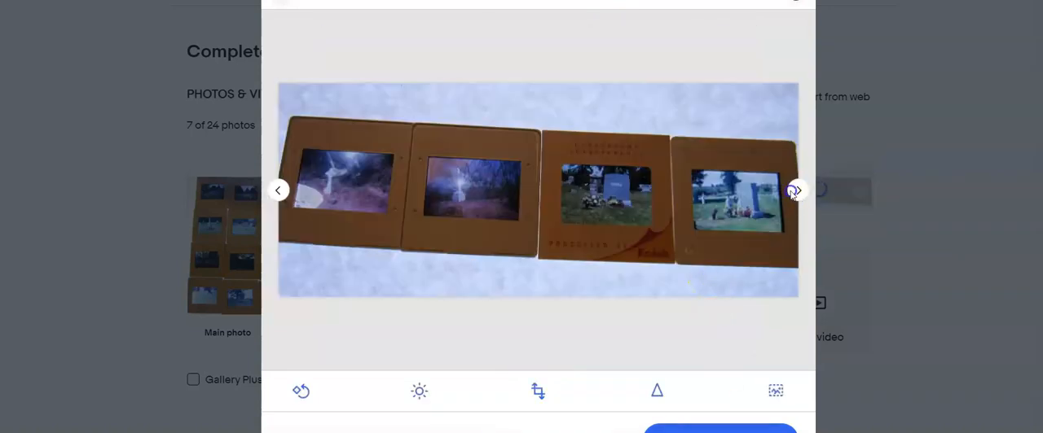
left_click(795, 191)
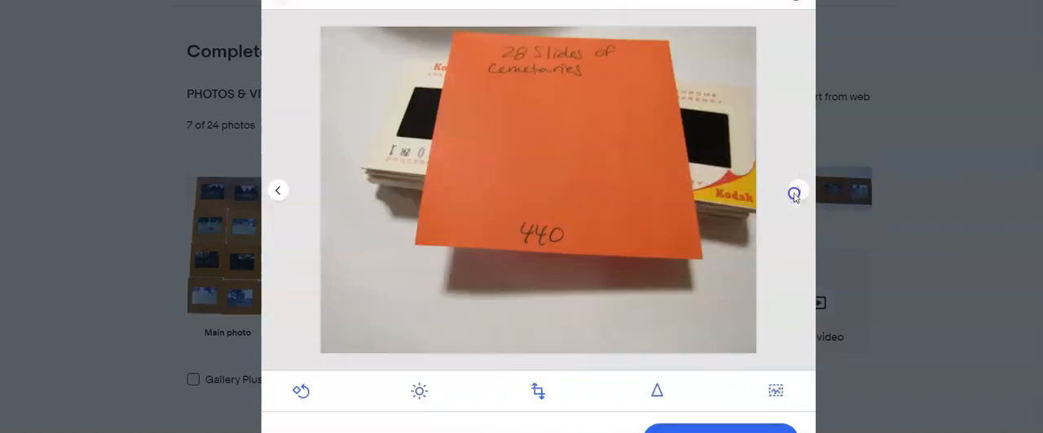
left_click(717, 430)
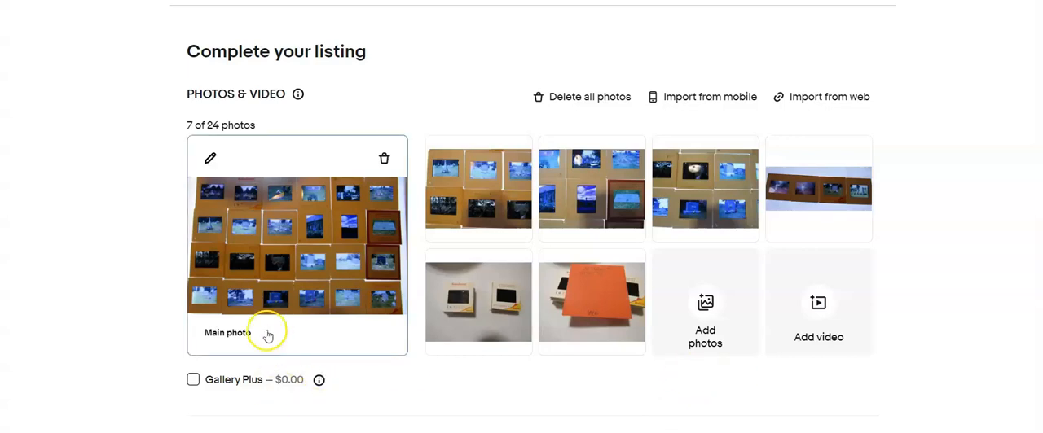
Enter the item title "Lot of 28 Film Slides of Cemetaries" and set the custom label (SKU) to 440
mouse_move(531, 159)
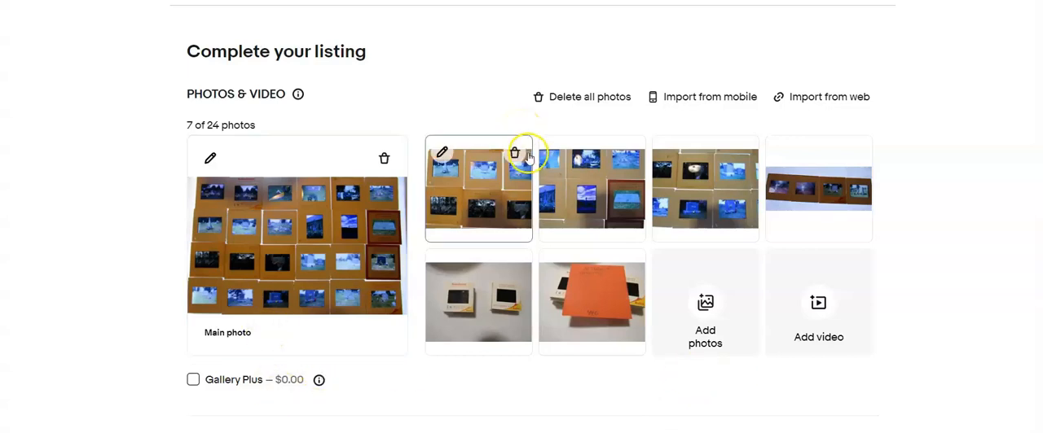
scroll(476, 209, "down", 3)
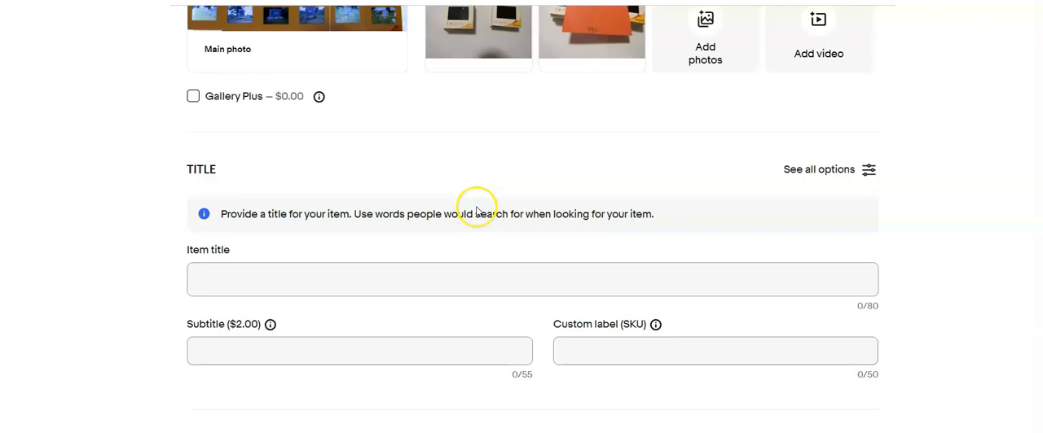
scroll(476, 209, "down", 2)
left_click(411, 136)
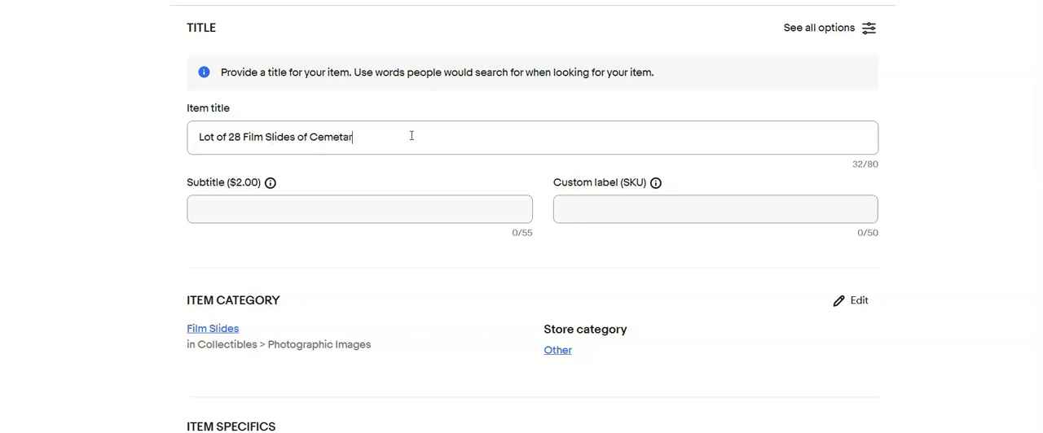
left_click(582, 216)
type("440")
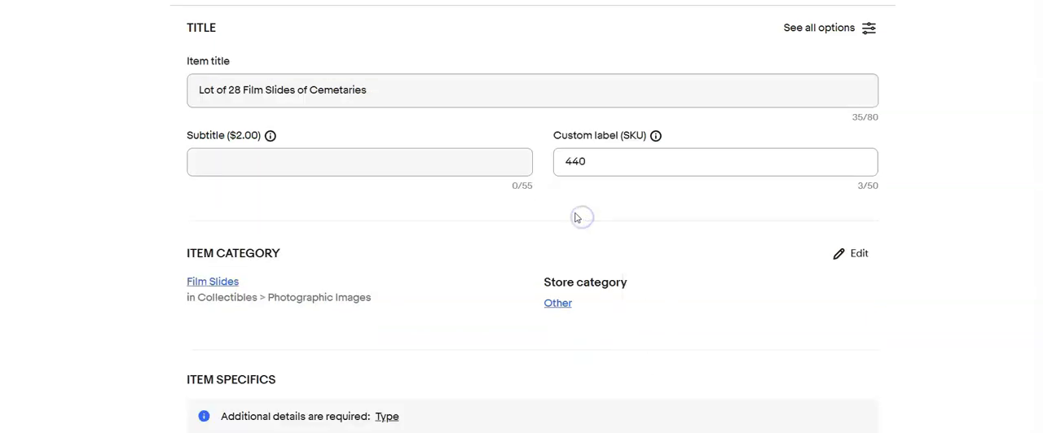
Set the required item type to Film Slide and accept suggested values for additional item specifics
scroll(581, 217, "down", 3)
left_click(453, 319)
scroll(465, 300, "down", 2)
left_click(451, 248)
scroll(457, 295, "down", 2)
left_click(453, 235)
scroll(419, 261, "down", 5)
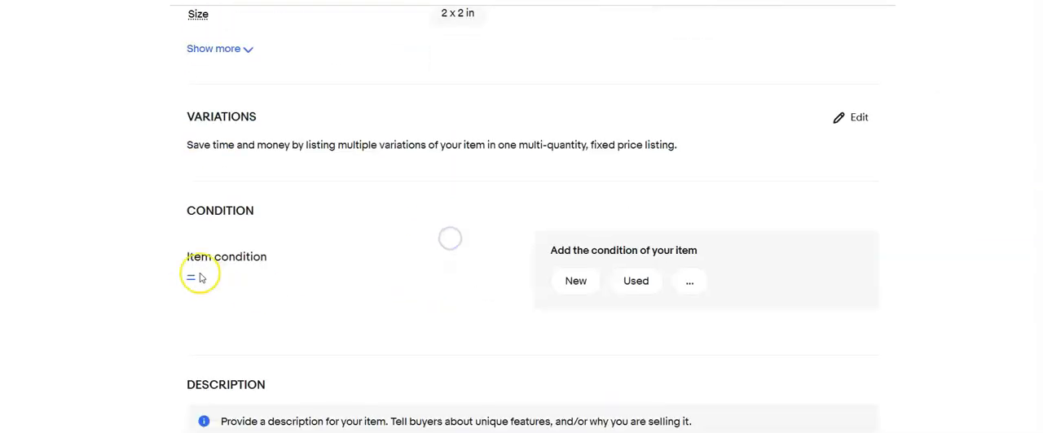
Set the item condition to Used with the condition description "Processed film slide"
left_click(196, 276)
left_click(349, 137)
left_click(383, 310)
type("P")
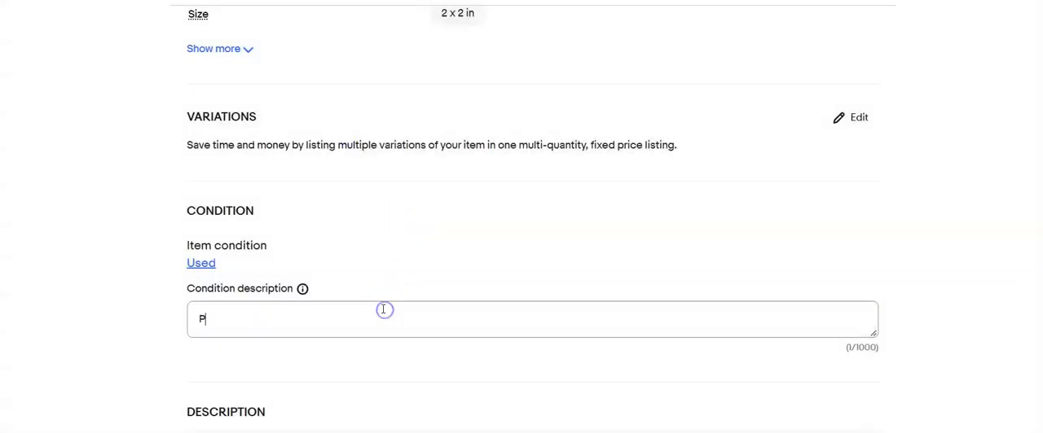
type("rocessed film slide")
scroll(383, 310, "down", 3)
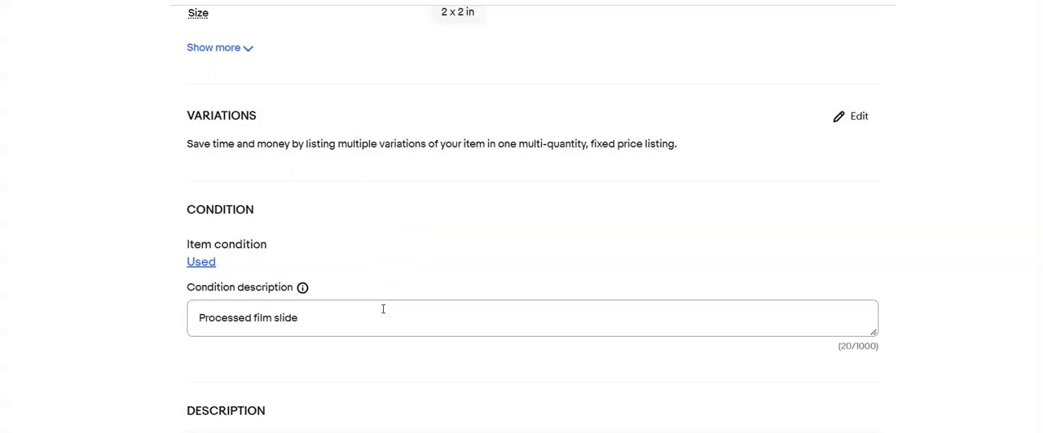
Write the listing description "Lot of 28 slides of cemetaries. Please refer to photos"
left_click(383, 309)
key("ctrl+v")
key("BackSpace")
key("BackSpace")
key("BackSpace")
key("BackSpace")
key("BackSpace")
key("BackSpace")
key("BackSpace")
key("BackSpace")
key("BackSpace")
key("BackSpace")
key("BackSpace")
key("BackSpace")
key("BackSpace")
key("BackSpace")
key("BackSpace")
key("BackSpace")
key("BackSpace")
key("BackSpace")
key("BackSpace")
key("BackSpace")
key("BackSpace")
key("BackSpace")
key("BackSpace")
key("BackSpace")
key("BackSpace")
key("BackSpace")
key("BackSpace")
key("BackSpace")
key("BackSpace")
key("BackSpace")
key("BackSpace")
key("BackSpace")
key("BackSpace")
key("BackSpace")
key("BackSpace")
key("BackSpace")
key("BackSpace")
key("BackSpace")
key("BackSpace")
key("BackSpace")
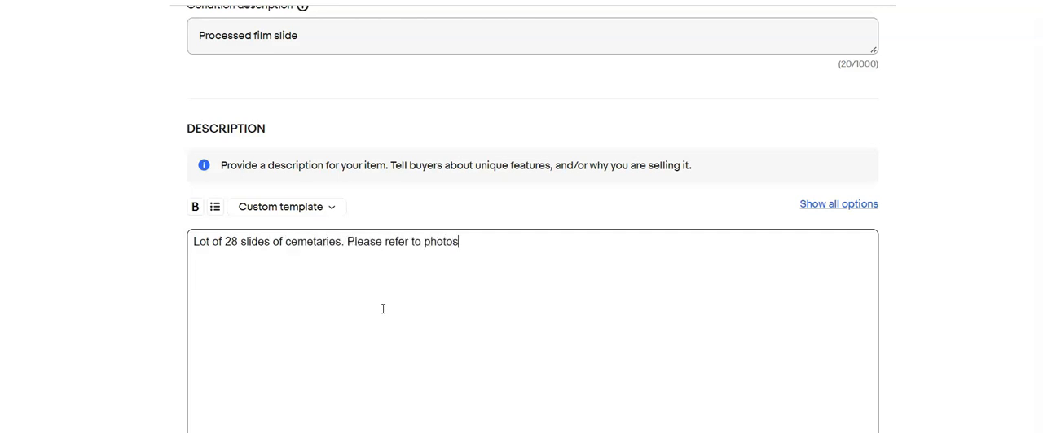
Set the Buy It Now price to 15.00 and select another shipping policy in place of the Priority flat rate mailer
scroll(383, 309, "down", 5)
left_click(303, 209)
type("15.00")
scroll(303, 214, "down", 2)
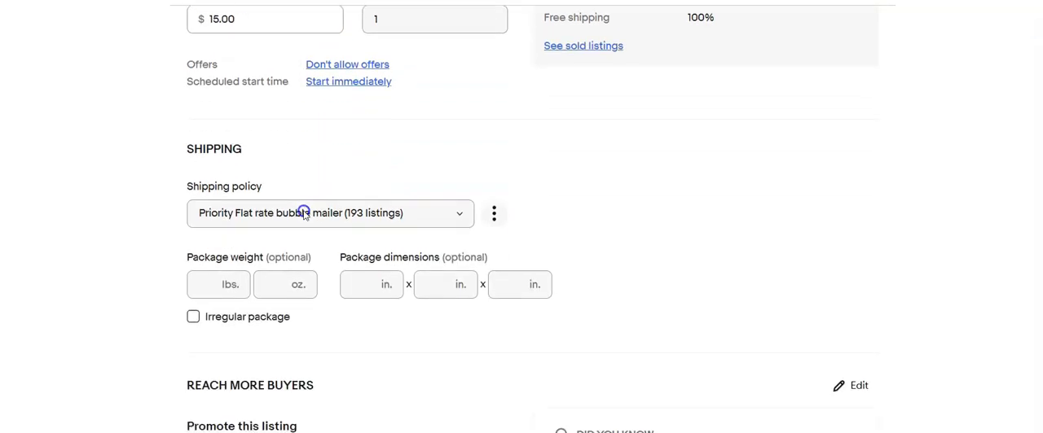
left_click(303, 214)
left_click(419, 237)
Set the package weight to 5 oz and the first two package dimensions to 8 and 4 in
left_click(272, 274)
type("5")
left_click(353, 269)
type("8")
key("Tab")
type("4")
key("Tab")
type("4")
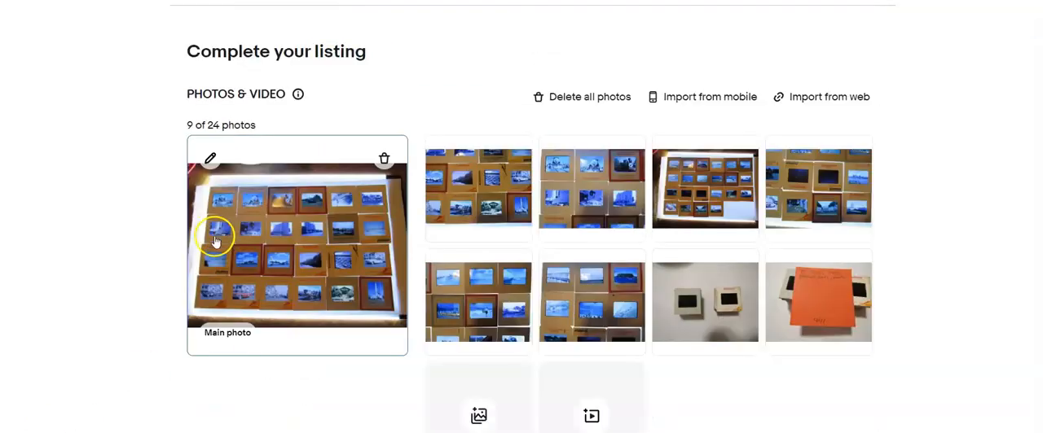
Crop all four sides of the next listing's main photo so only the four rows of slides remain
left_click(212, 163)
left_click(538, 391)
left_click_drag(519, 353, 519, 318)
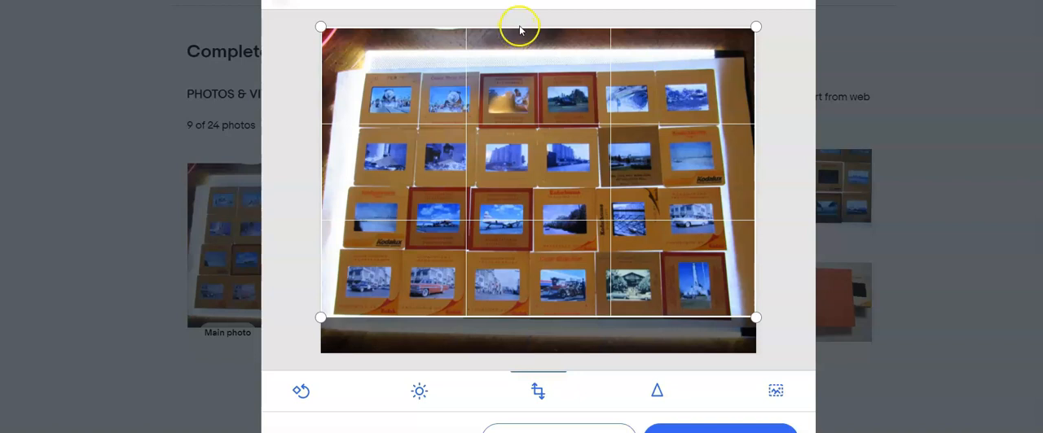
left_click_drag(529, 28, 531, 71)
left_click_drag(334, 158, 343, 158)
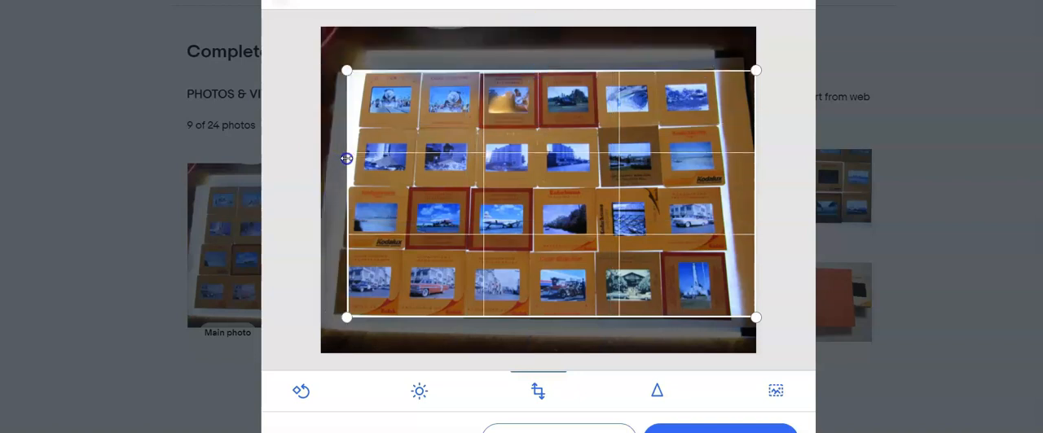
left_click_drag(754, 136, 726, 131)
left_click(617, 324)
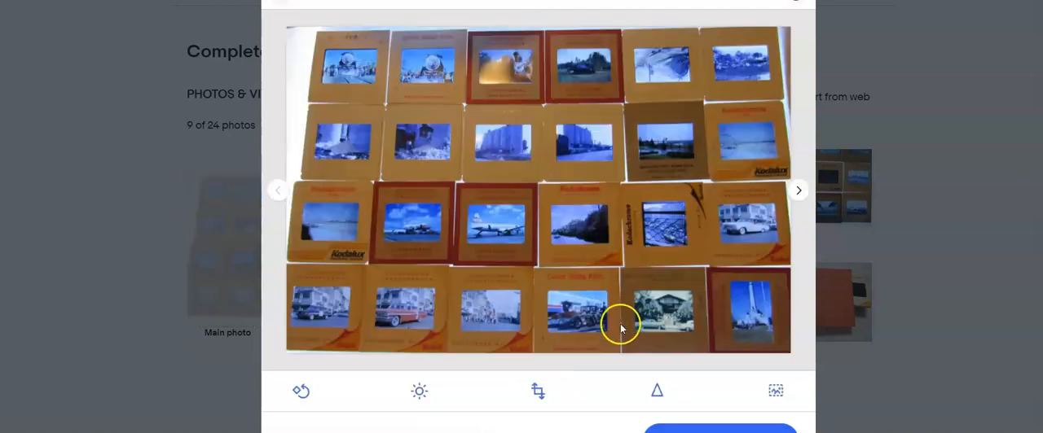
Crop the fourth photo, the second overview of slides on the light box, on all four sides close to the slides
left_click(798, 190)
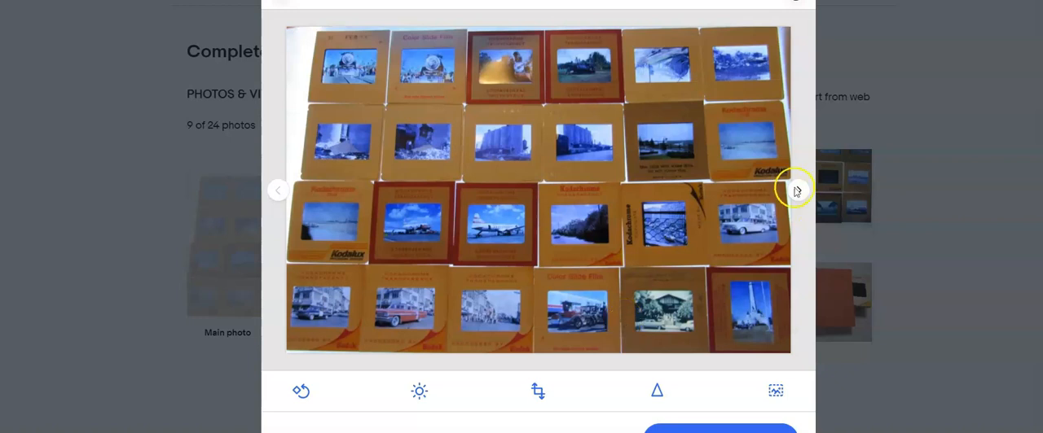
left_click(798, 190)
left_click(798, 190)
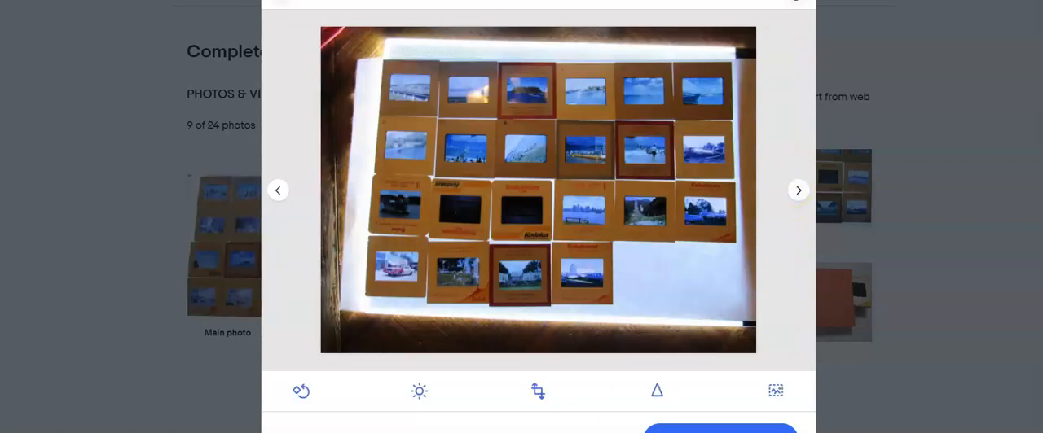
left_click(538, 392)
left_click_drag(536, 354, 553, 303)
left_click_drag(583, 28, 582, 60)
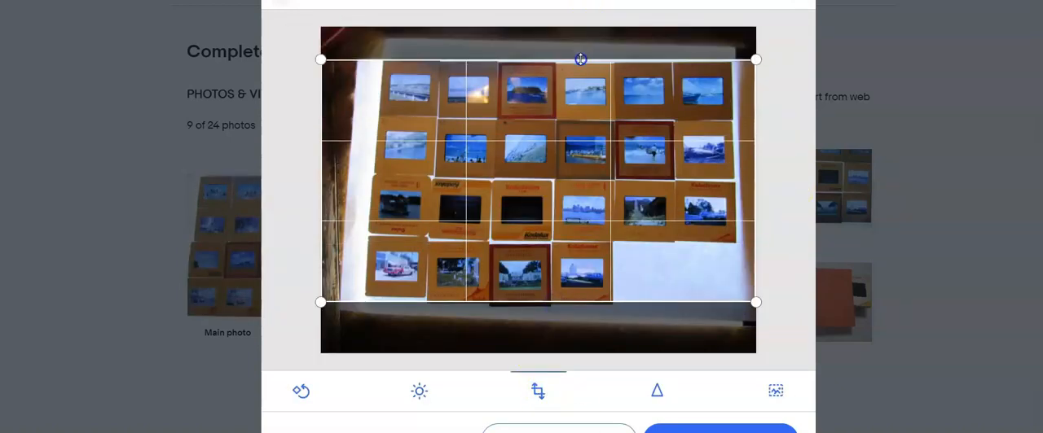
left_click_drag(321, 167, 370, 181)
left_click_drag(753, 149, 731, 157)
left_click(798, 189)
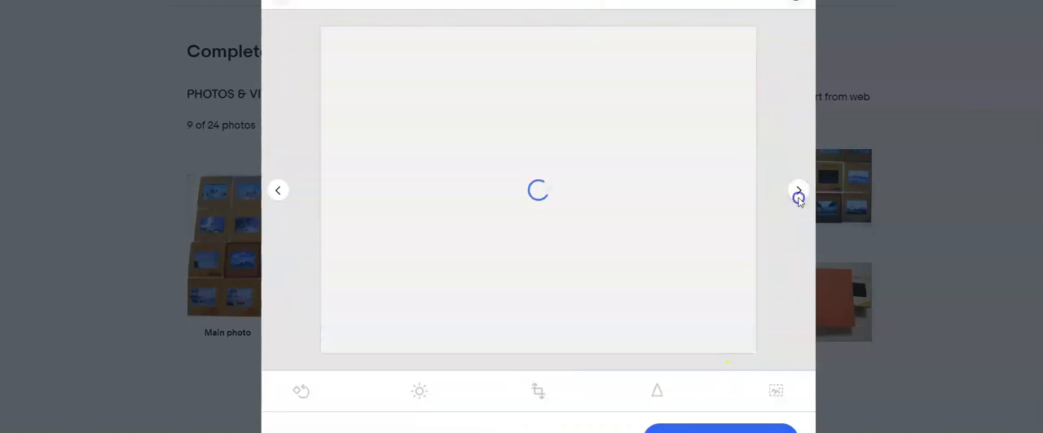
Crop the photo of the two slide stacks closer to the stacks and save the crop
left_click(799, 192)
left_click(799, 192)
left_click(538, 391)
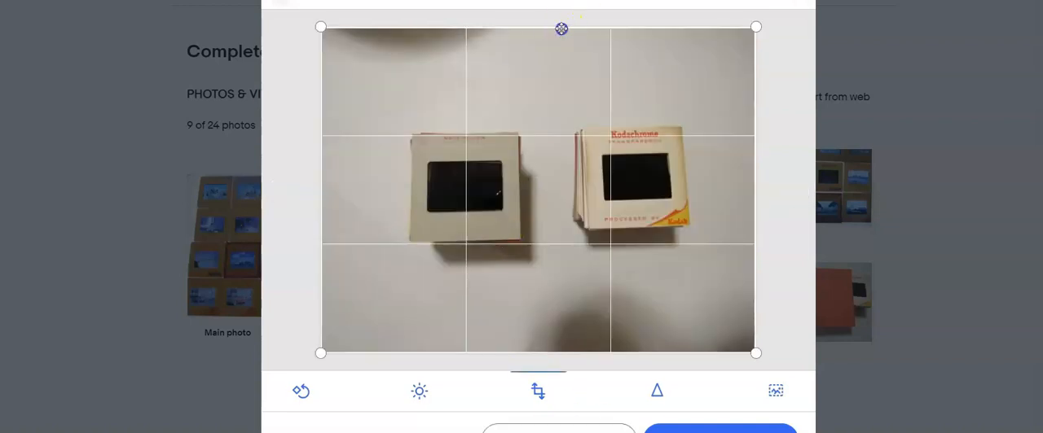
left_click_drag(561, 29, 559, 98)
left_click_drag(540, 352, 538, 279)
left_click_drag(321, 189, 372, 186)
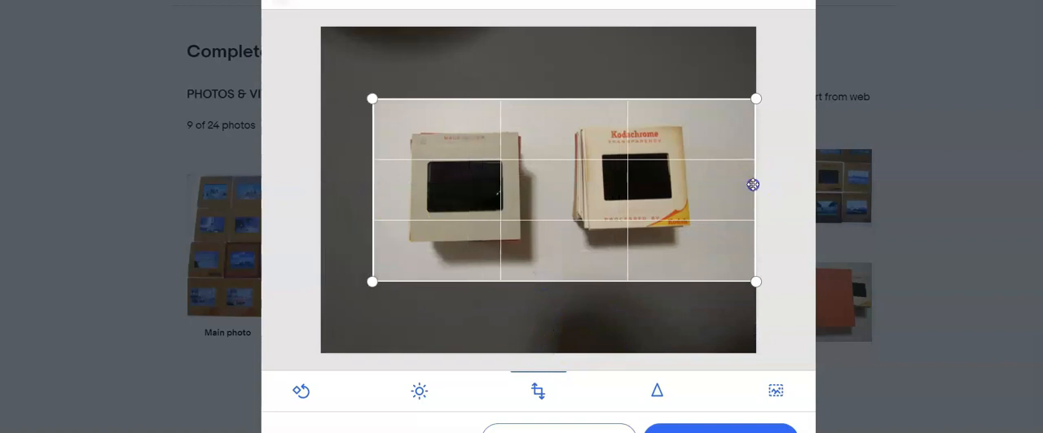
left_click(701, 427)
Finish editing after the orange note photo and make the photo of the two slide stacks the main photo
left_click(799, 193)
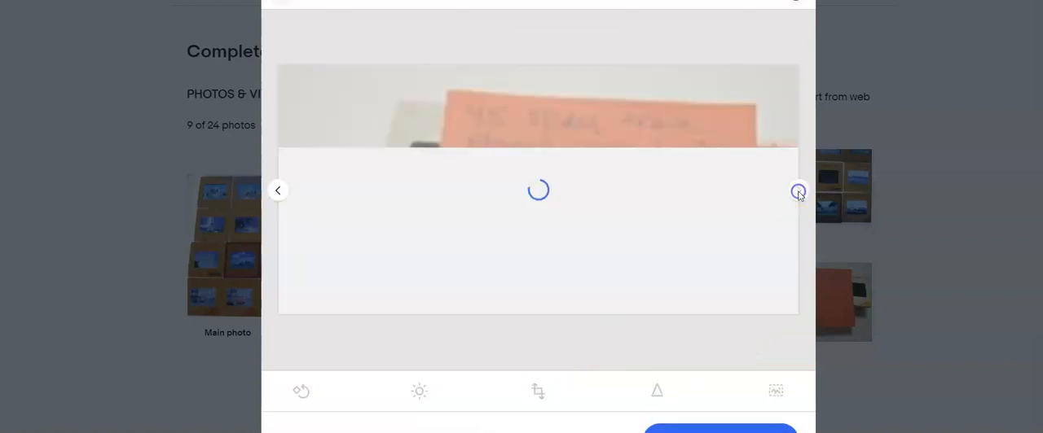
left_click(727, 426)
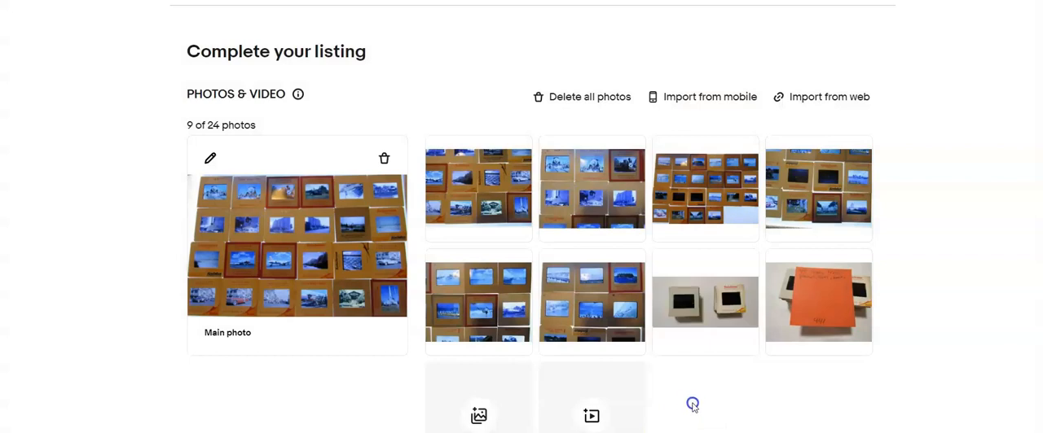
left_click_drag(705, 309, 302, 245)
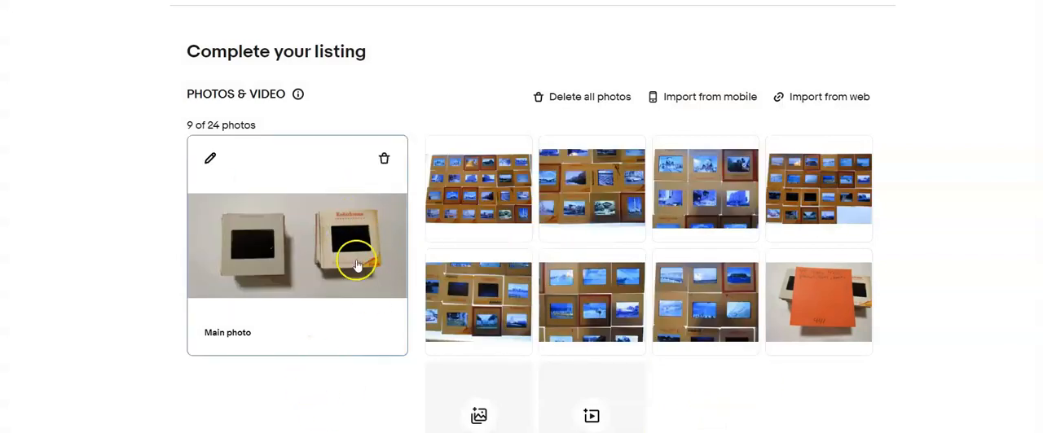
Enter the item title "Lot of 45 Vintage Film Slides Trains, Planes, Cars, Boats" and set the custom label (SKU) to 441
scroll(354, 260, "down", 3)
scroll(354, 261, "down", 1)
left_click(310, 316)
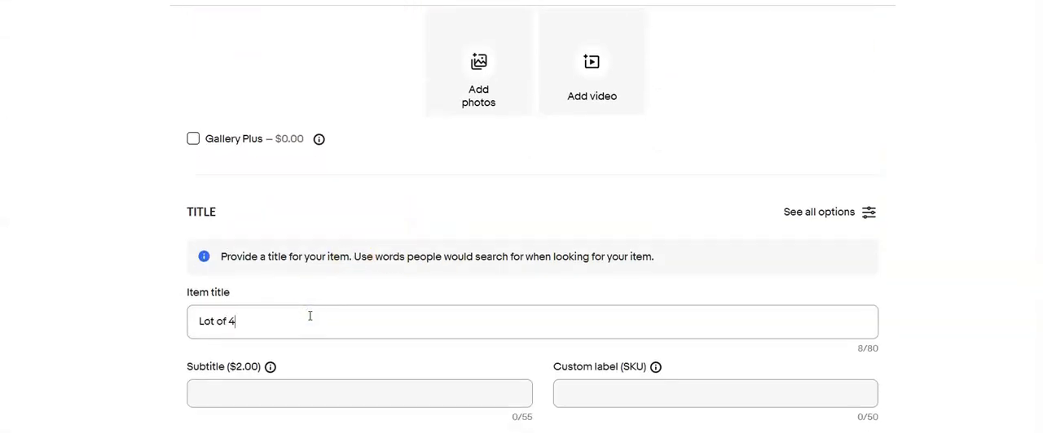
type("Slides Trains, Planes, Cars, Boats")
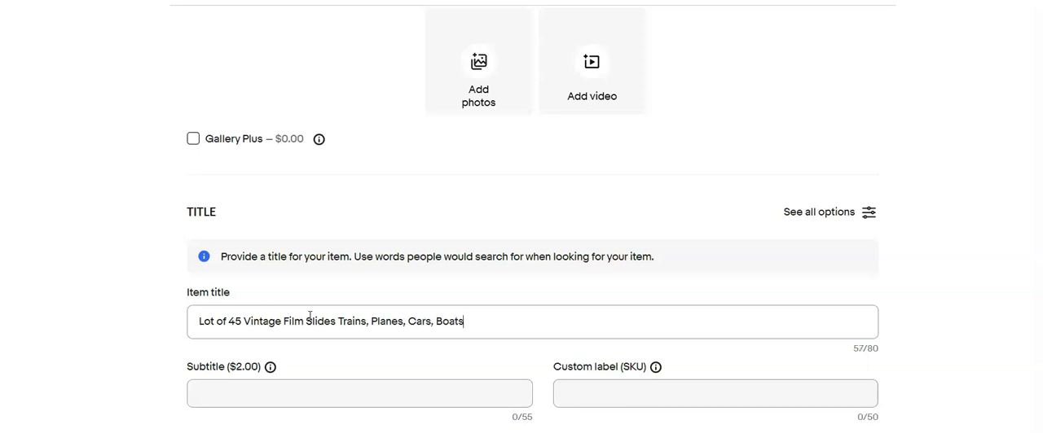
left_click(605, 400)
type("441")
Set this listing's required item type to Film Slide
scroll(513, 334, "down", 3)
scroll(513, 334, "down", 1)
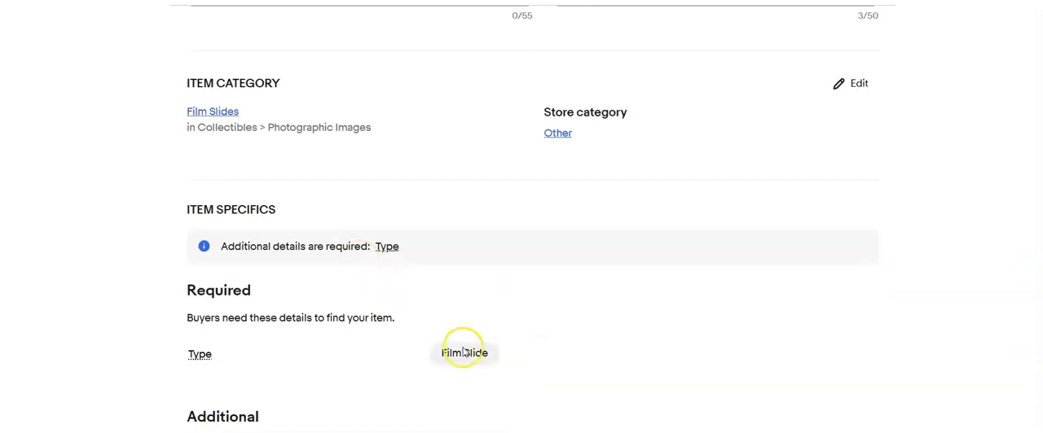
left_click(461, 352)
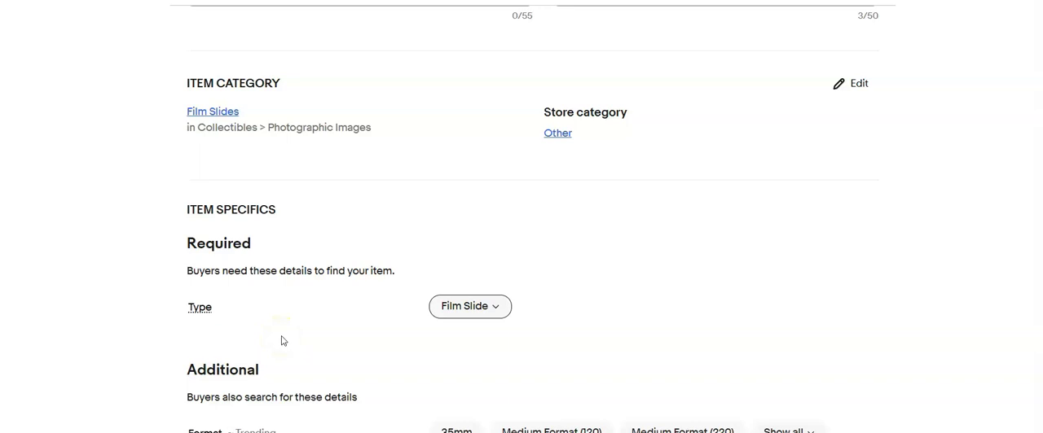
scroll(349, 257, "down", 2)
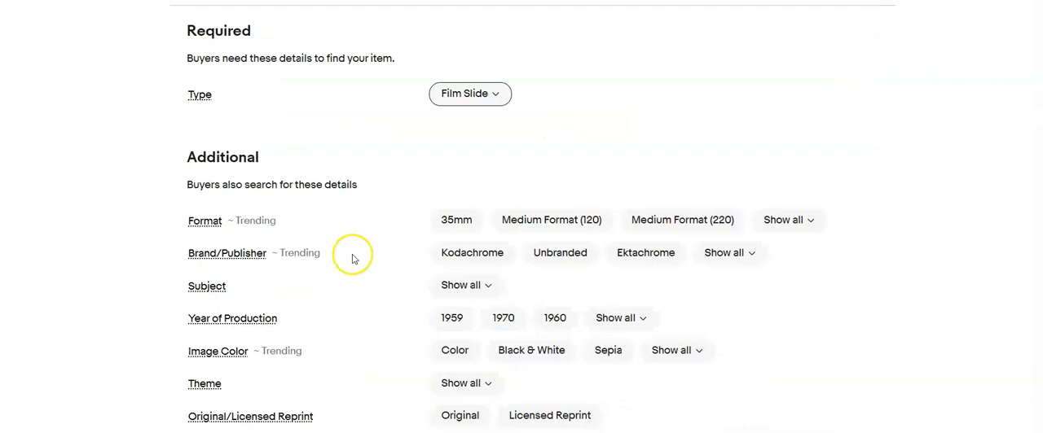
Mark the slides as Original under Original/Licensed Reprint and set their size to 2 x 2 in
scroll(398, 261, "down", 1)
left_click(453, 339)
left_click(460, 273)
scroll(325, 285, "down", 4)
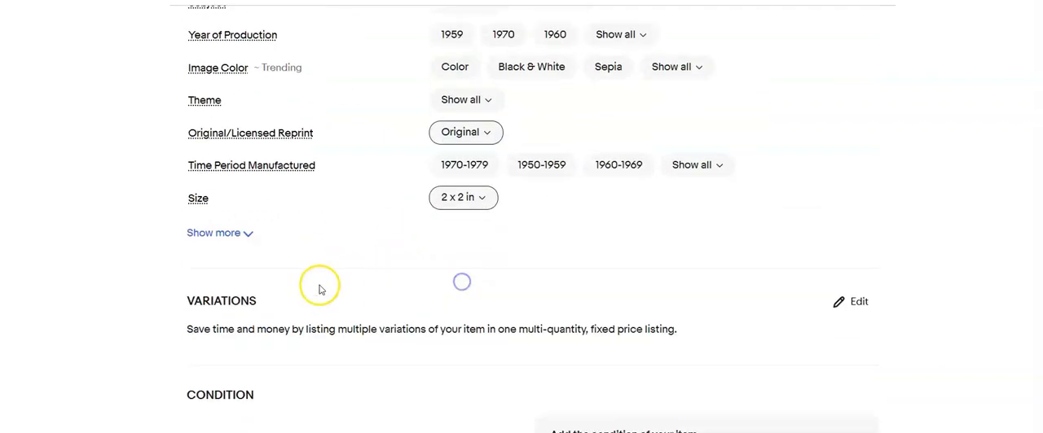
Set the item condition to Used and enter the condition description "Processed film slide"
left_click(192, 249)
left_click(352, 138)
left_click(326, 293)
type("Processed film slide")
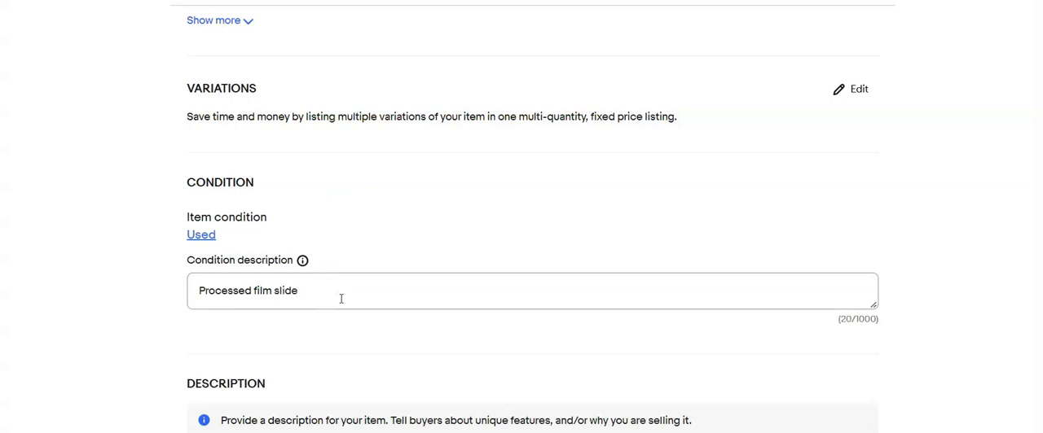
Paste the title "Lot of 45 Vintage Film Slides Trains, Planes, Cars, Boats" into the item description and add a sentence beginning "Please"
scroll(341, 299, "up", 15)
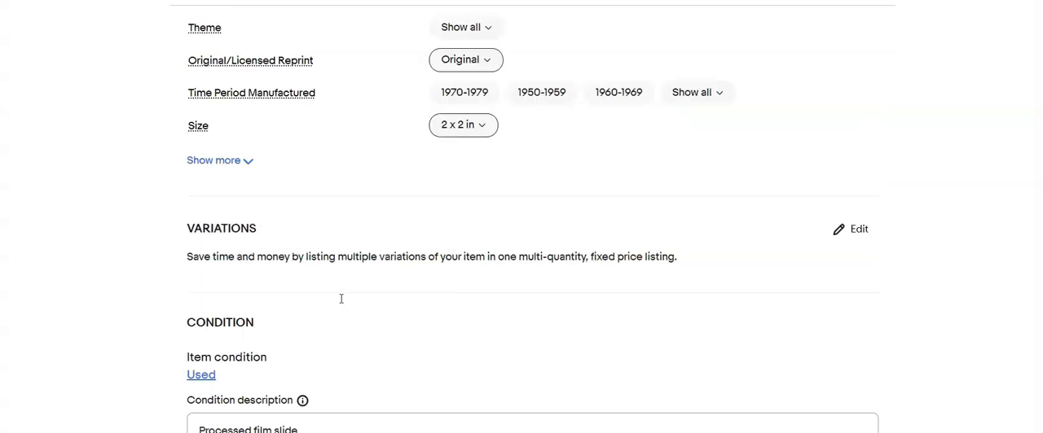
left_click_drag(469, 272, 125, 305)
scroll(163, 303, "down", 3)
scroll(228, 297, "down", 10)
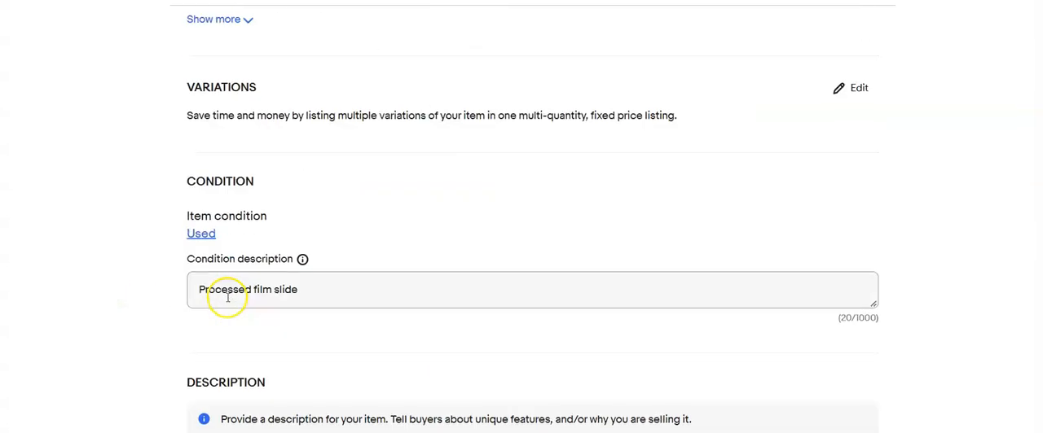
left_click(251, 231)
type("Lot of 45 Vintage Film Slides Trains, Planes, Cars, Boats")
type(".  Please")
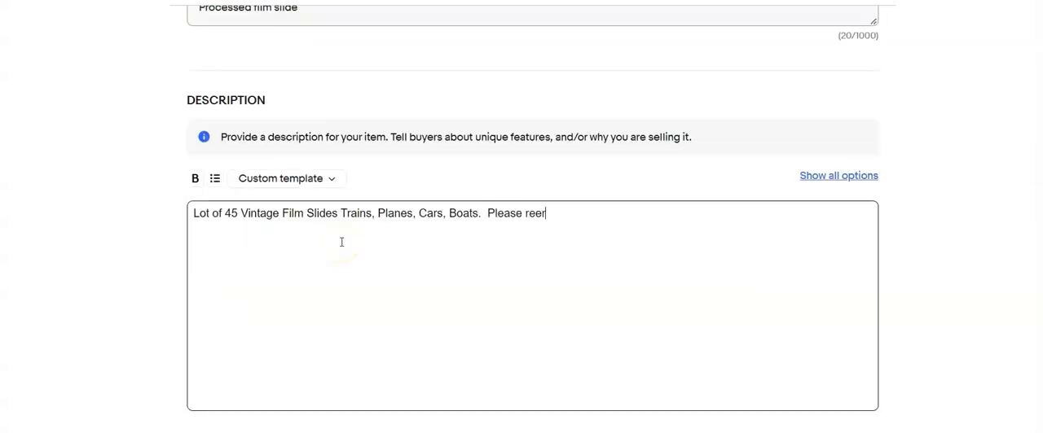
Set the price of the 45-slide lot to $20.00
scroll(341, 242, "down", 5)
left_click(298, 228)
type("20.00")
Change the shipping policy and set the package to 10 oz and 6 x 4 x 4 in
scroll(301, 237, "down", 3)
left_click(461, 229)
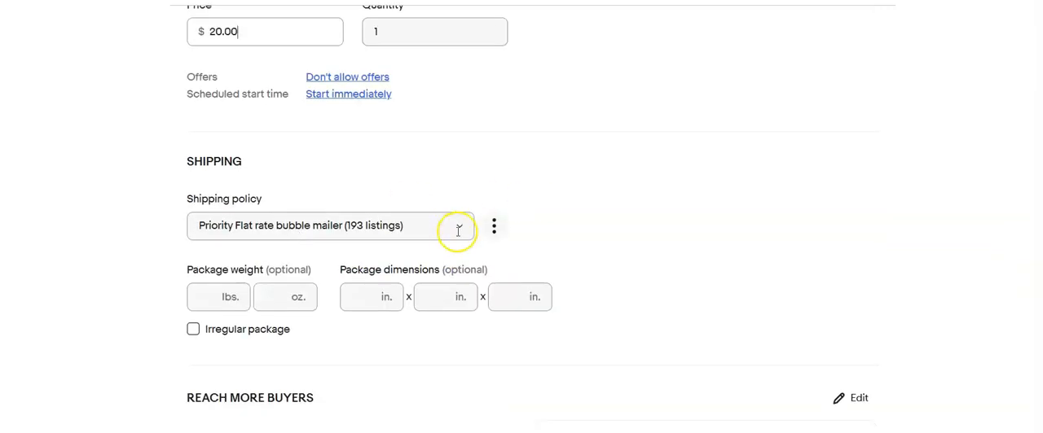
left_click(378, 218)
left_click(283, 248)
type("10")
key("Tab")
type("6")
key("Tab")
type("4")
key("Tab")
type("4")
scroll(284, 245, "down", 3)
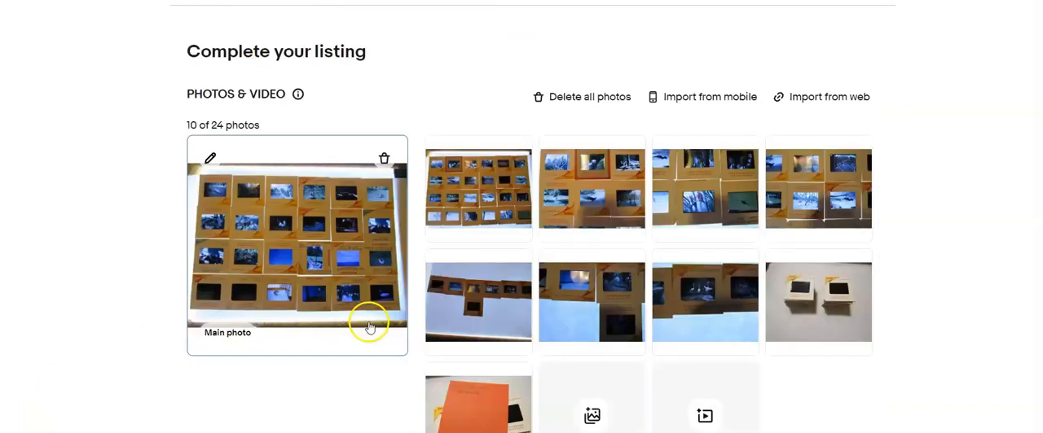
Crop the next listing's main photo to the upper and lower edges of the slide grid and save the crop
left_click(211, 158)
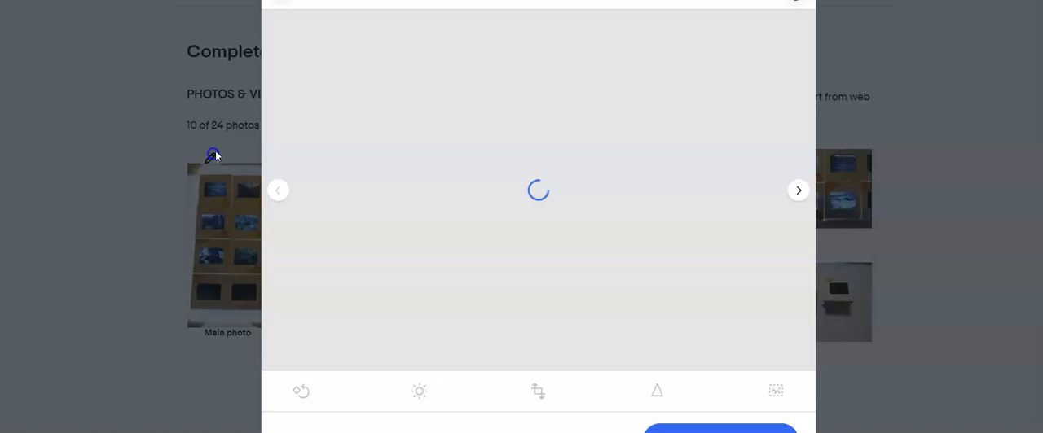
left_click(538, 391)
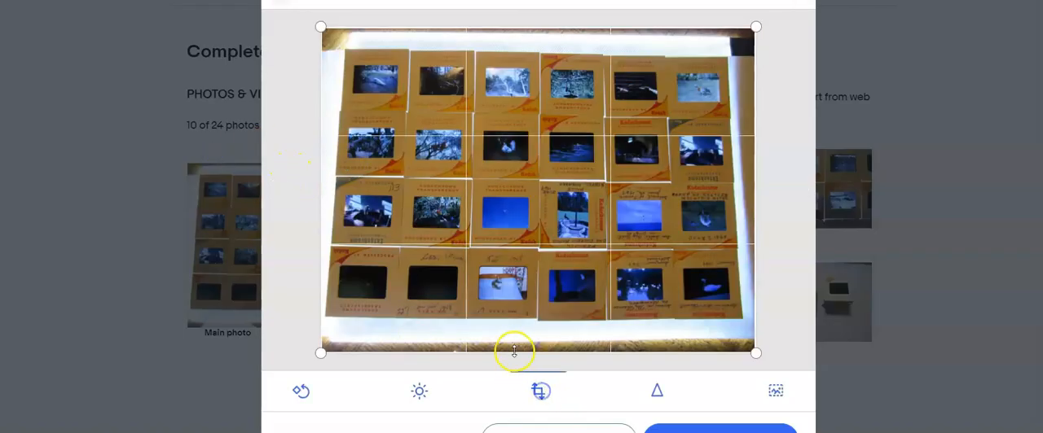
left_click_drag(515, 350, 508, 319)
left_click_drag(517, 29, 535, 54)
left_click_drag(566, 331, 566, 318)
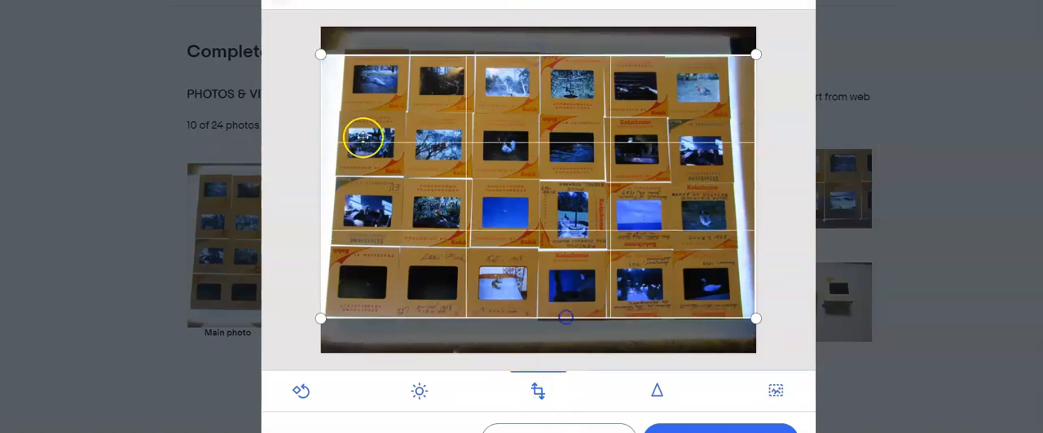
left_click(721, 429)
Crop the second photo above and below its slide grid and save the crop
left_click(798, 190)
left_click(538, 391)
left_click_drag(548, 351, 550, 336)
left_click_drag(502, 28, 512, 66)
left_click(720, 430)
Crop the photo of one slide row with a single slide beneath it closely above and below the slides and save
left_click(798, 189)
left_click(793, 193)
left_click(792, 192)
left_click(538, 391)
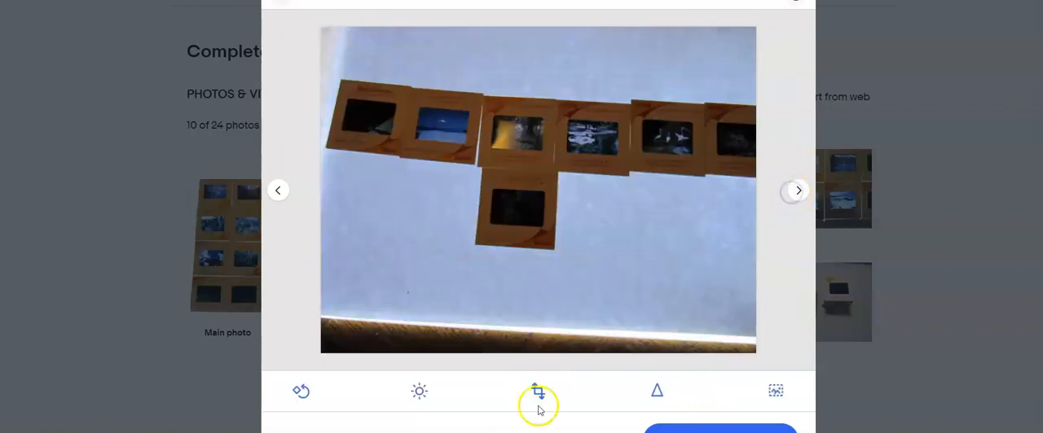
left_click_drag(528, 359, 509, 244)
left_click_drag(543, 25, 531, 82)
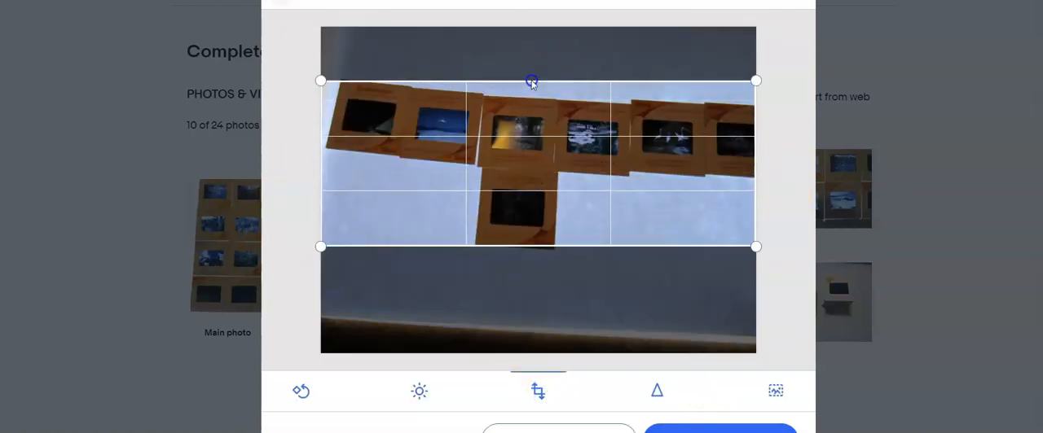
left_click(720, 429)
Crop the empty area below the two slide stacks in their photo and make it the listing's main photo
left_click(797, 192)
left_click(793, 193)
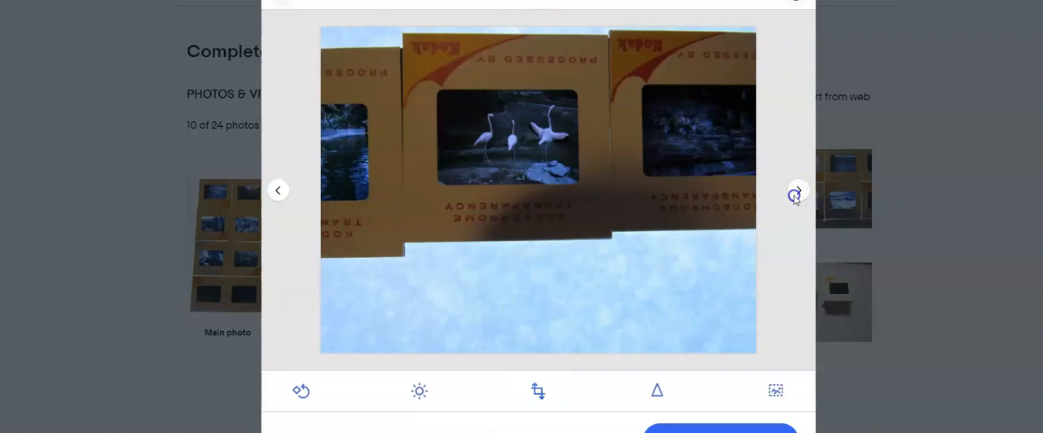
left_click(794, 192)
left_click(538, 391)
left_click_drag(559, 363, 559, 250)
left_click(601, 204)
left_click(797, 192)
left_click(730, 428)
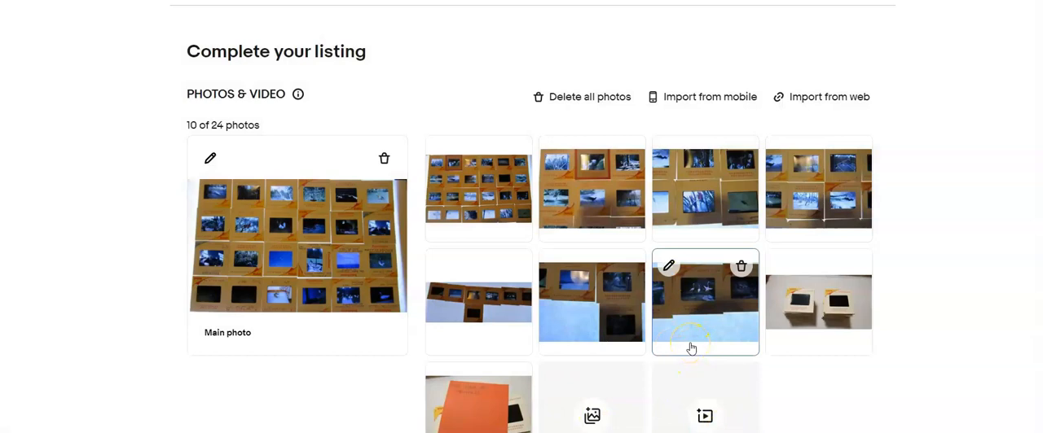
left_click_drag(691, 348, 287, 242)
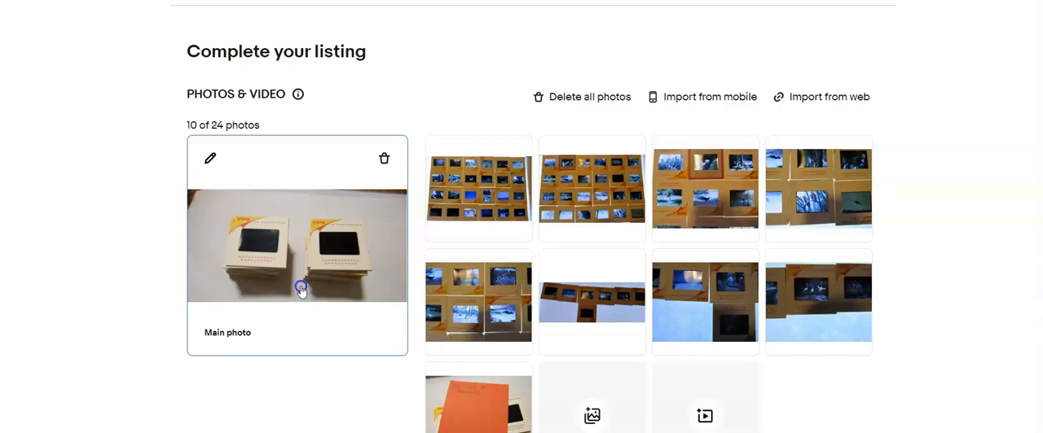
Enter the item title "Lot of 55 Slides of Animals", copy it, and set the custom label (SKU) to 442
scroll(300, 291, "down", 5)
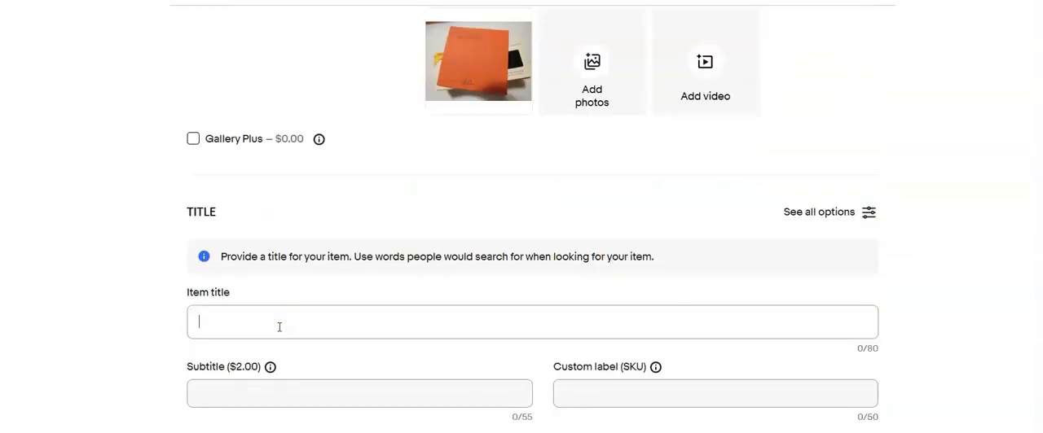
left_click(277, 328)
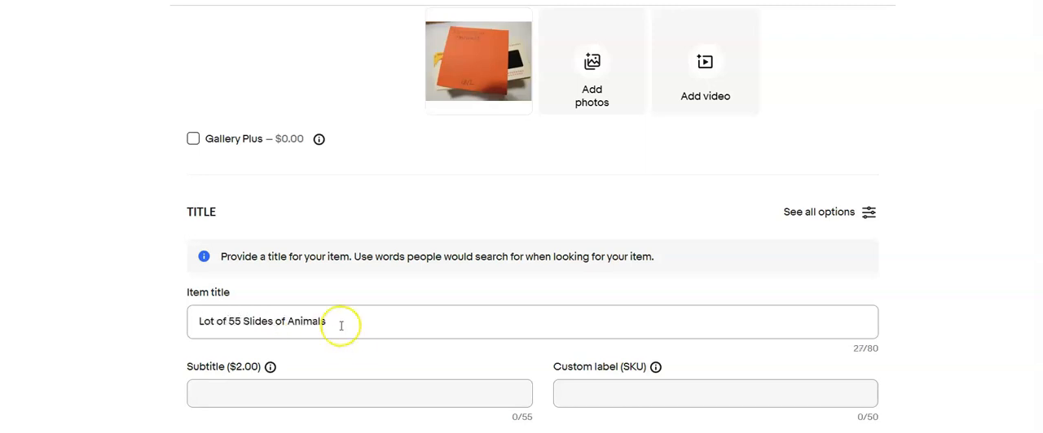
left_click_drag(341, 324, 145, 366)
key("ctrl+c")
left_click(570, 394)
type("442")
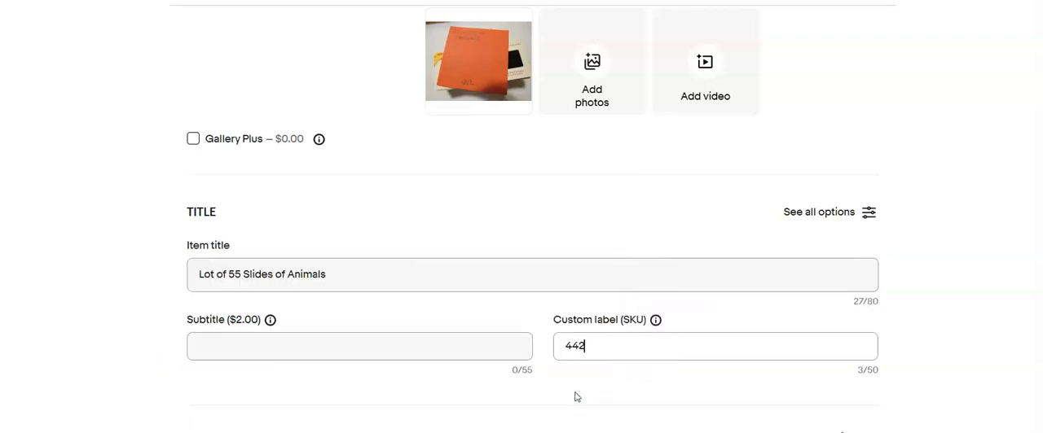
Set the animal slides listing's type to Film Slide and its format to 35mm
scroll(500, 355, "down", 6)
left_click(465, 209)
left_click(451, 292)
scroll(454, 354, "down", 10)
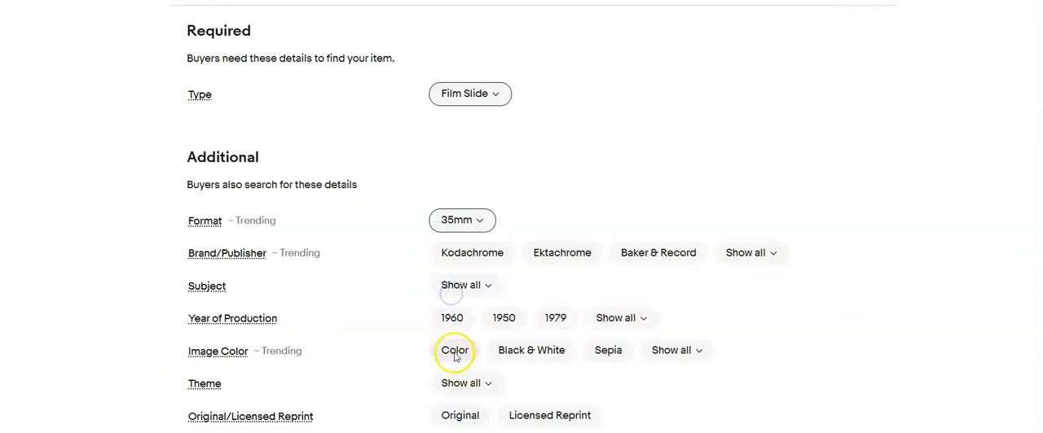
Paste the copied title into the item description and add ", please refer to photos"
left_click(295, 392)
key("ctrl+v")
type(", please refer to photos")
Set the animal slides' condition to Used and describe the condition as processed film slide
left_click(191, 178)
left_click(342, 139)
left_click(435, 232)
type("Processed film sl")
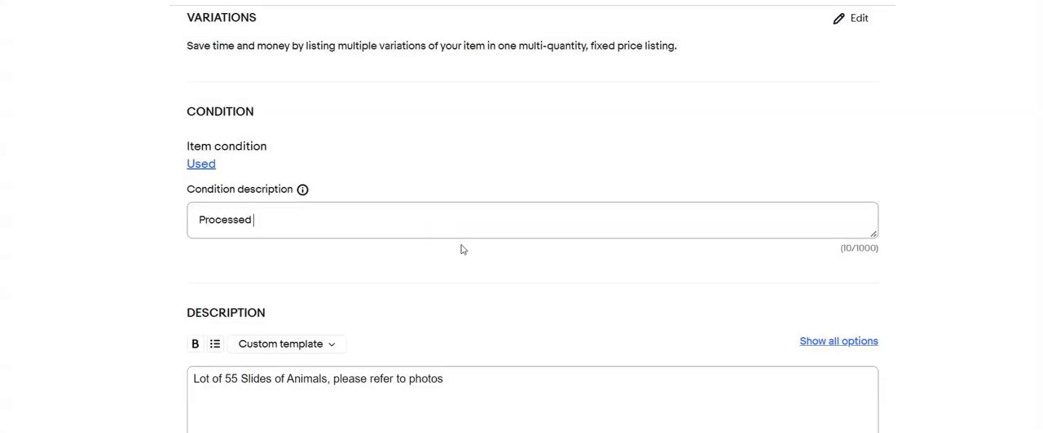
Set the price of the 55-slide animal lot to $15.00
scroll(440, 257, "down", 5)
left_click(314, 270)
type("15.00")
Choose the calculated USPS First Class, 2 business days shipping policy and set the package to 7 oz and 6 x 4 x 4 in
scroll(458, 249, "down", 3)
left_click(458, 250)
left_click(461, 236)
left_click(257, 273)
type("7")
left_click(364, 273)
type("6")
key("Tab")
type("4")
key("Tab")
type("4")
scroll(522, 244, "down", 2)
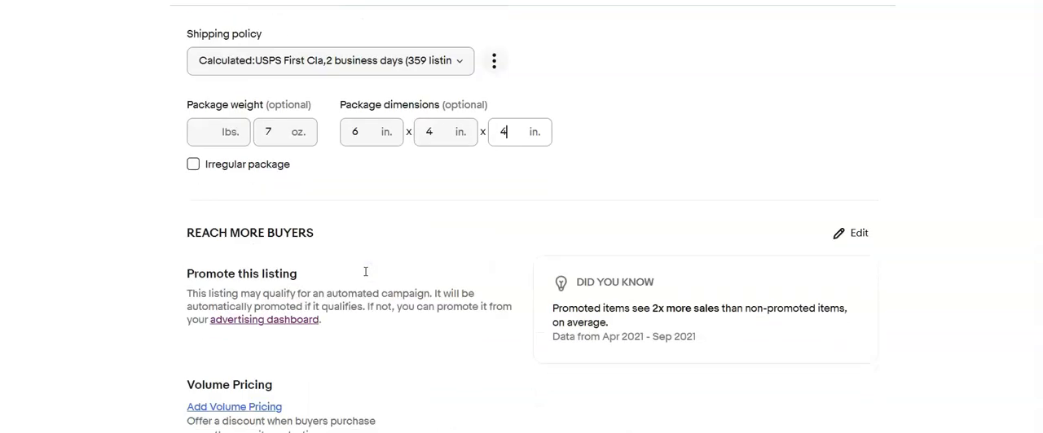